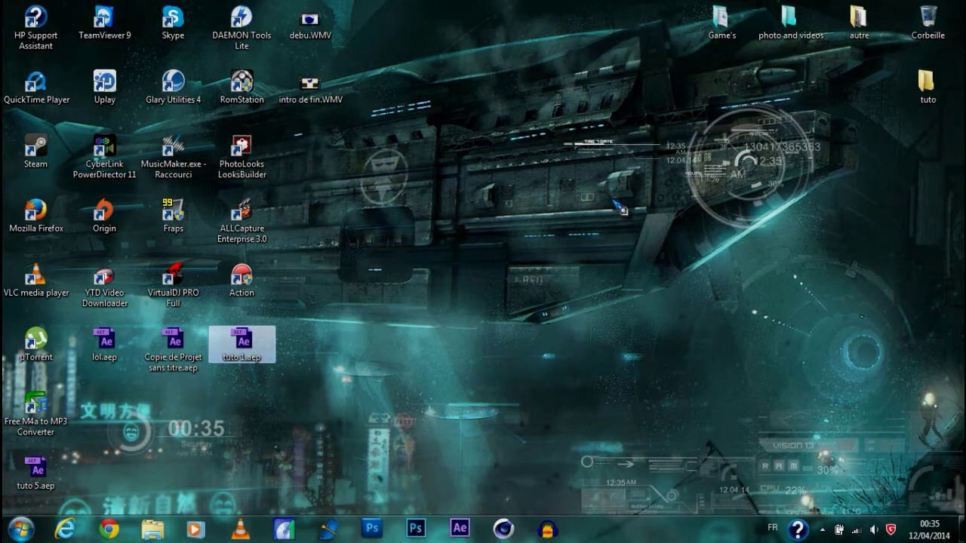
Open the tuto 5.aep project and zoom the timeline in on the two clips
click(36, 469)
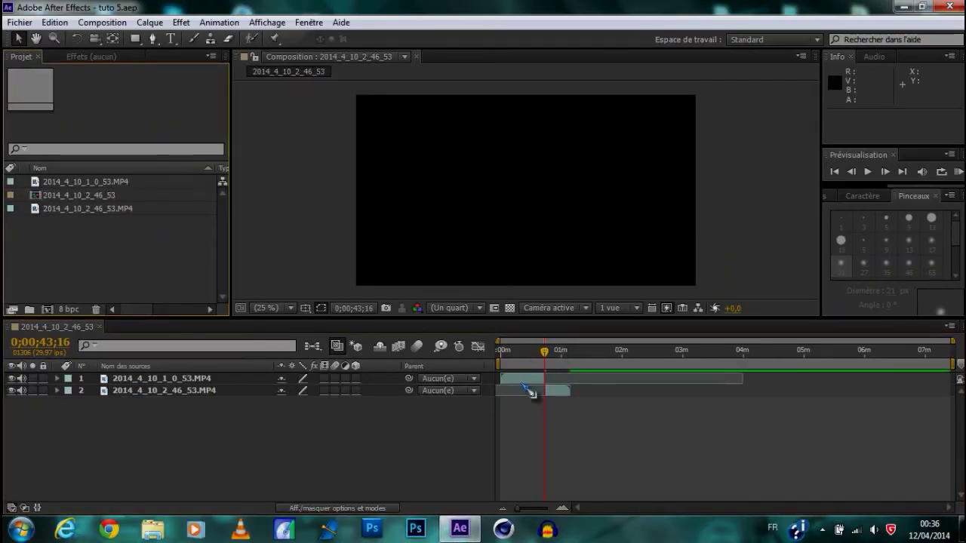
click(563, 508)
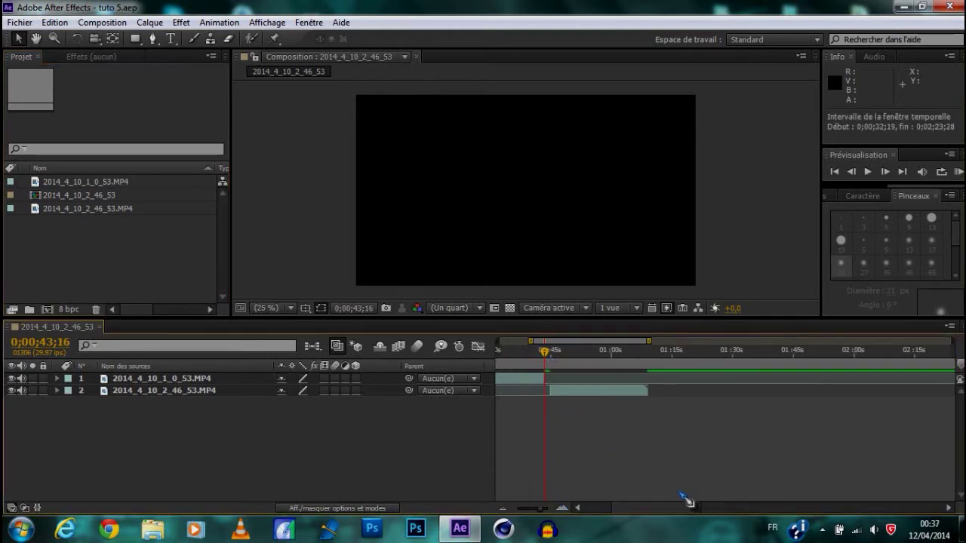
drag(685, 508, 673, 509)
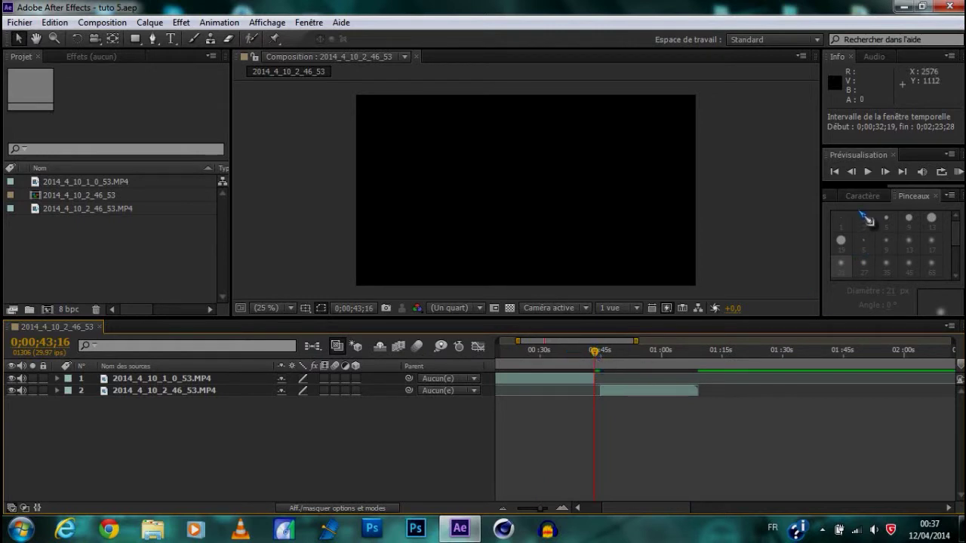
Move the current time back to 0;00;41;23
click(852, 172)
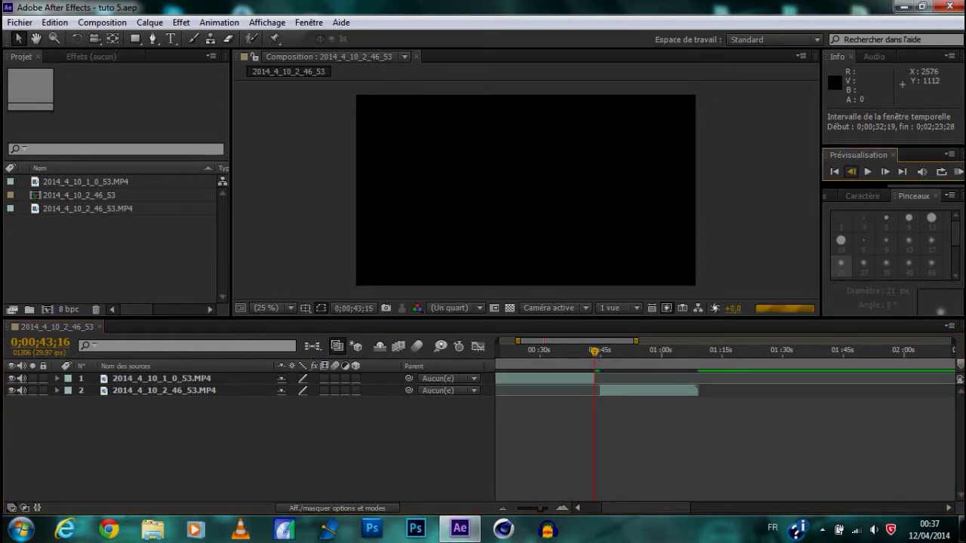
click(851, 172)
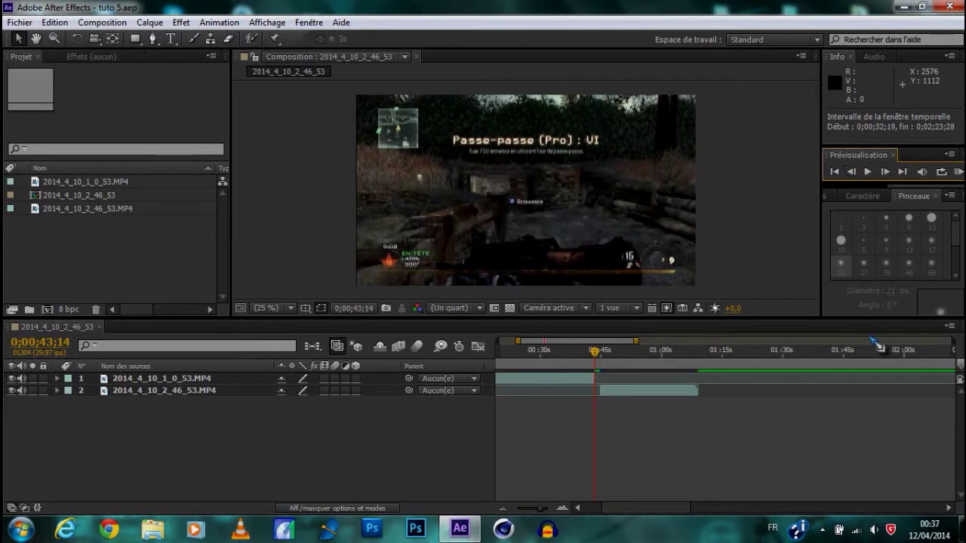
click(597, 361)
drag(596, 362, 589, 370)
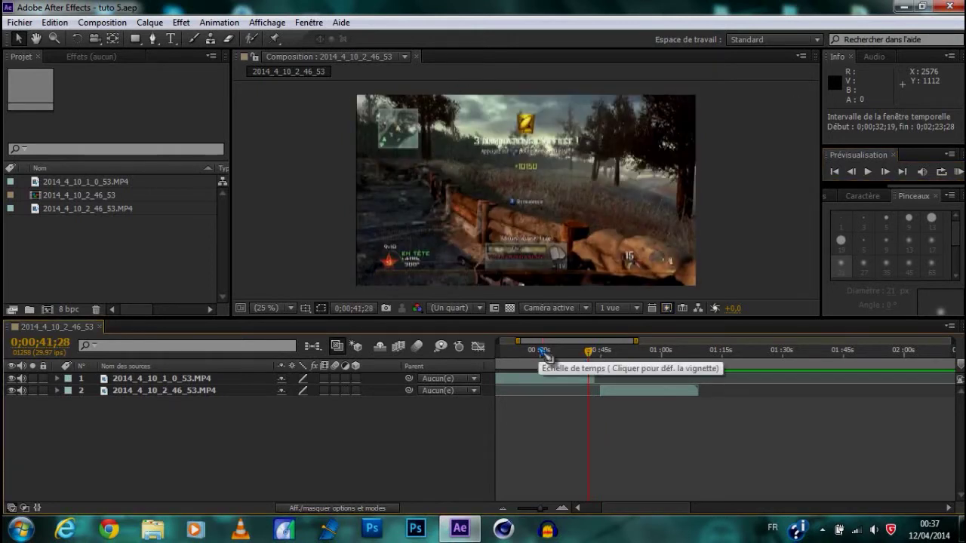
drag(595, 359, 594, 361)
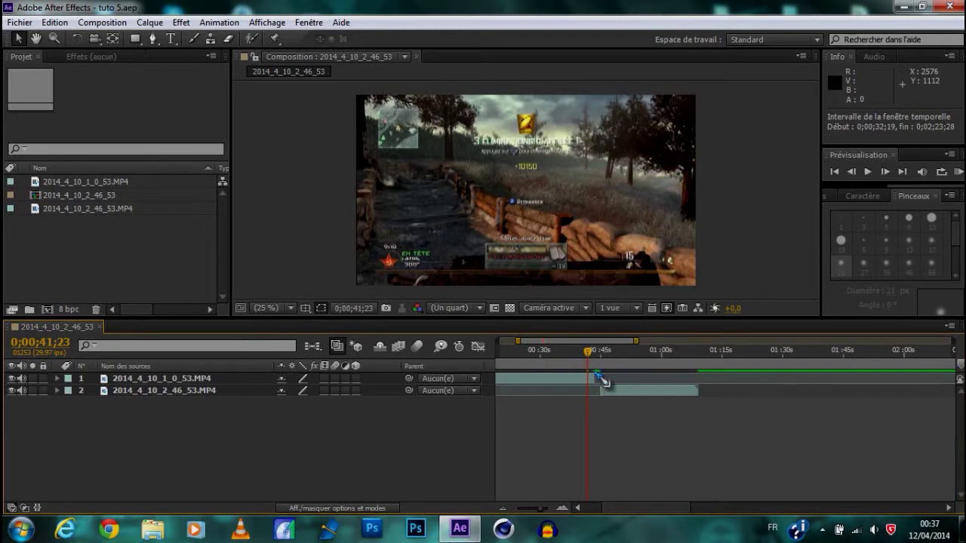
Preview from the current frame, then zoom the timeline in around 40 seconds
click(889, 173)
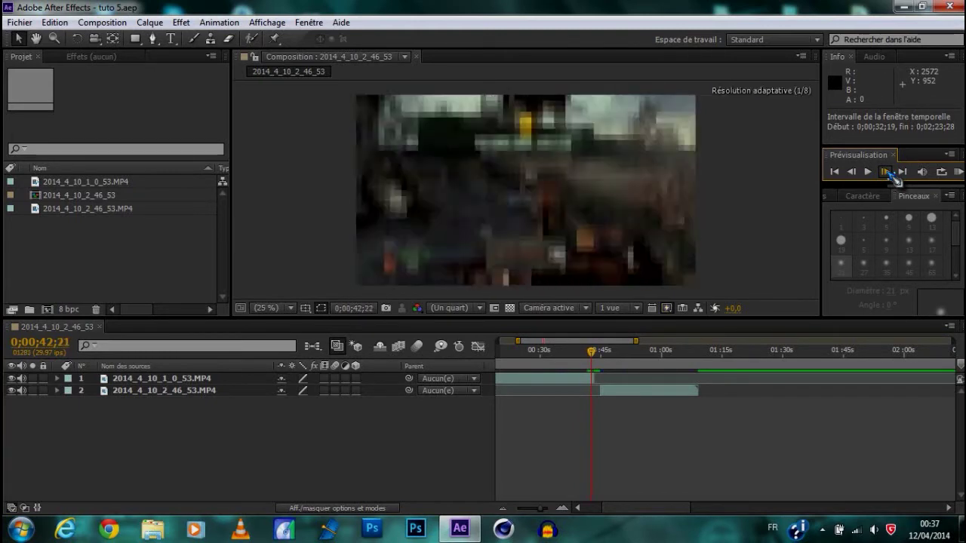
click(593, 350)
drag(594, 351, 587, 351)
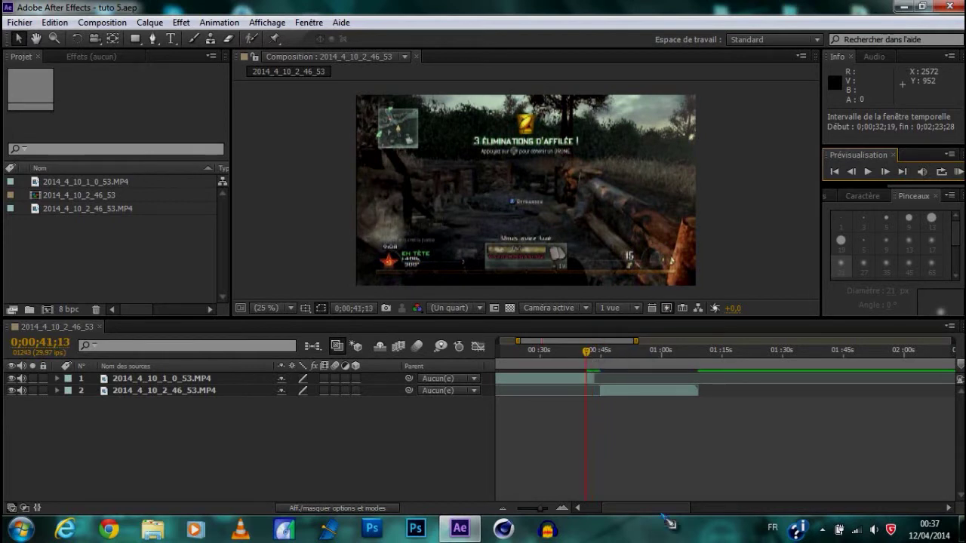
click(568, 509)
drag(585, 351, 576, 352)
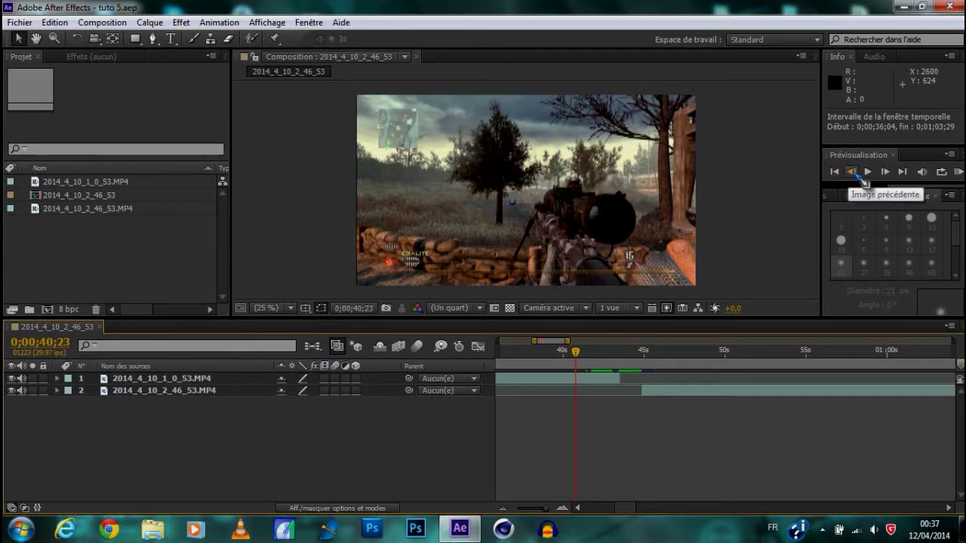
Step frame by frame to 0;00;41;19 and select the first clip layer
click(888, 174)
click(887, 173)
click(888, 174)
click(887, 174)
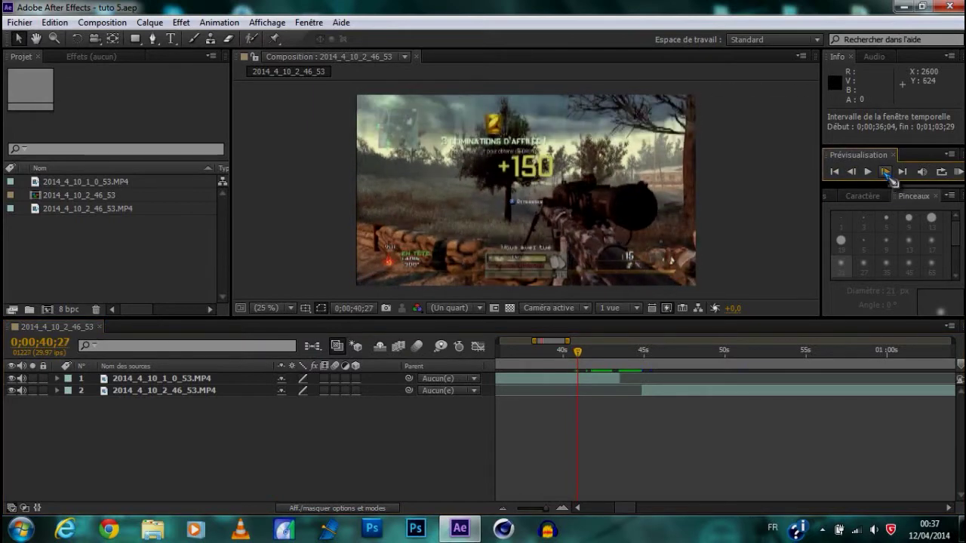
click(862, 173)
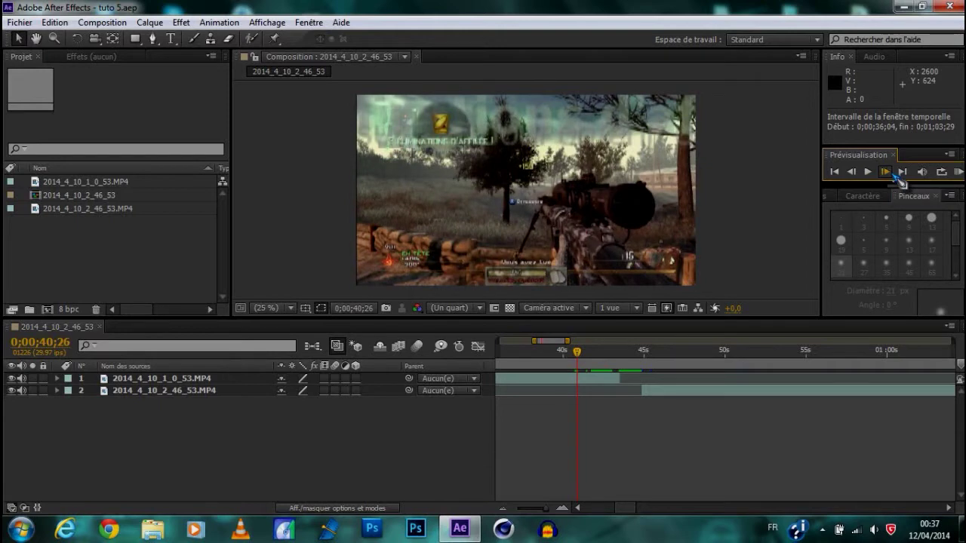
click(887, 173)
click(888, 173)
click(887, 173)
click(887, 173)
click(887, 172)
click(888, 173)
click(887, 172)
click(888, 172)
click(887, 173)
click(895, 174)
click(896, 174)
click(896, 174)
click(895, 175)
click(896, 175)
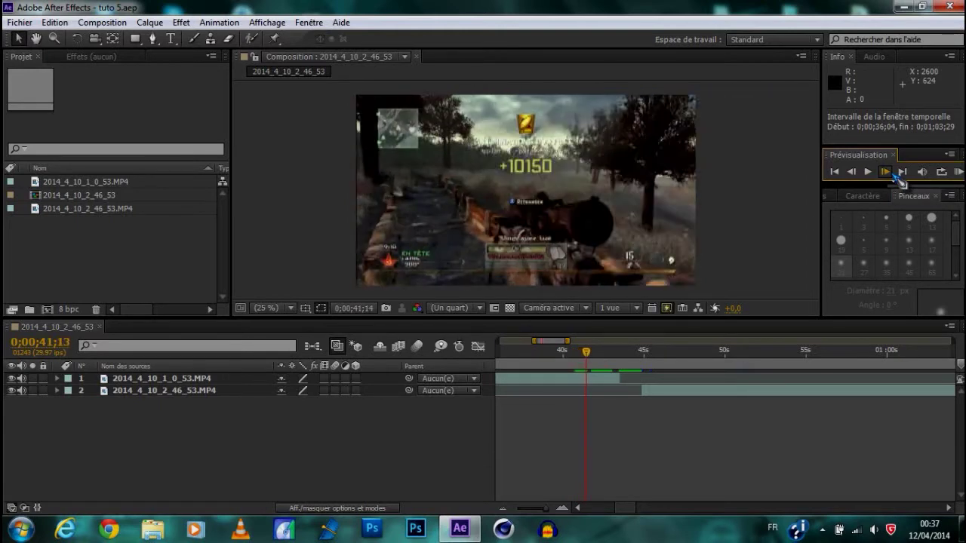
click(896, 174)
click(896, 174)
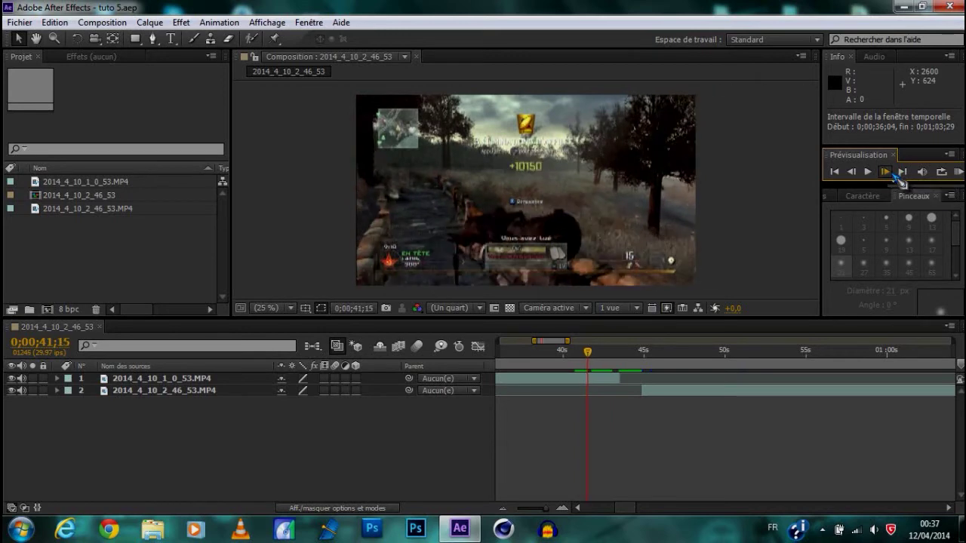
click(896, 174)
click(896, 174)
click(896, 175)
click(896, 174)
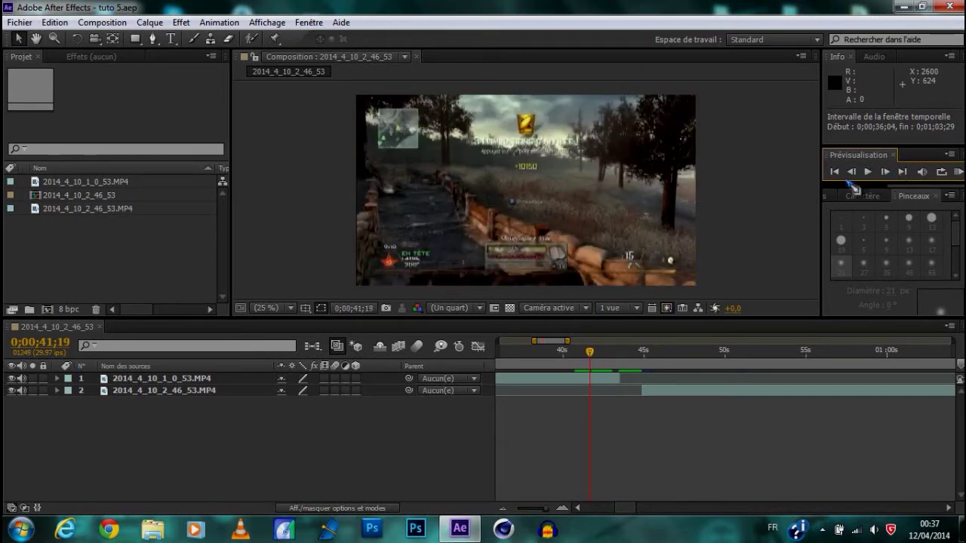
click(606, 377)
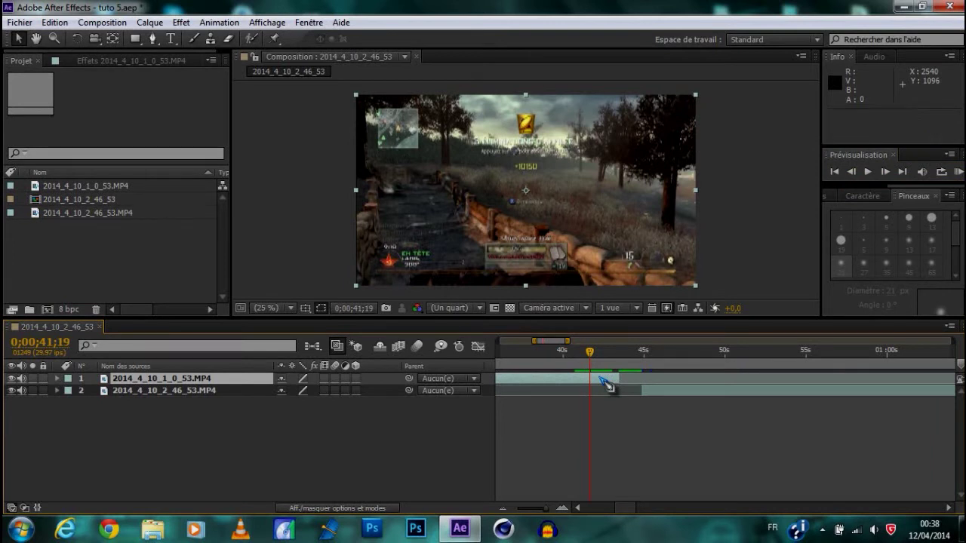
Split the first clip at 0;00;41;19 and delete its later part
key(ctrl+shift+d)
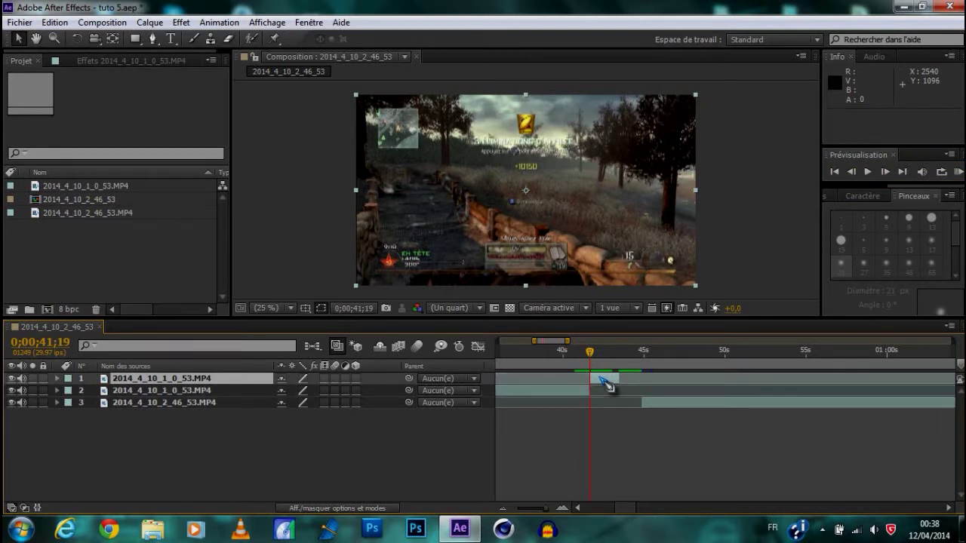
key(Delete)
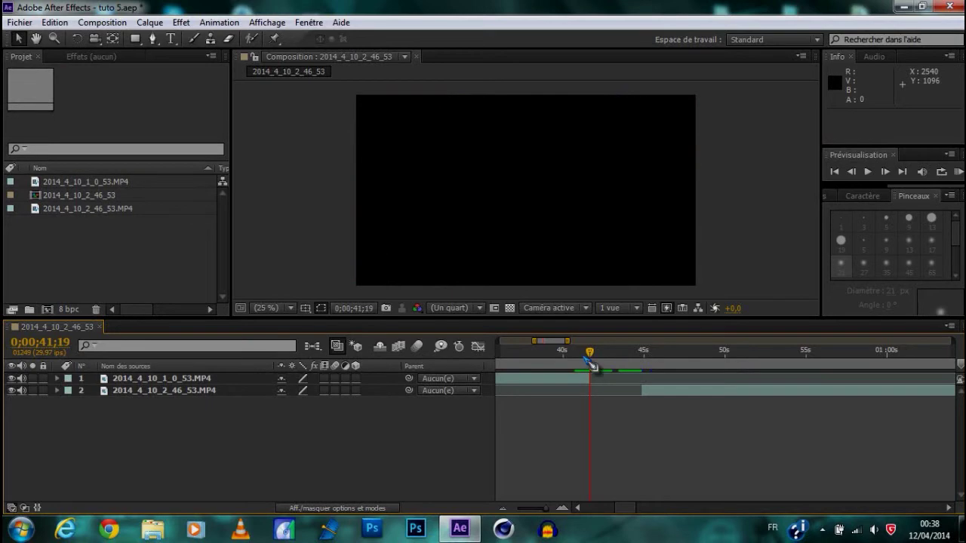
click(50, 19)
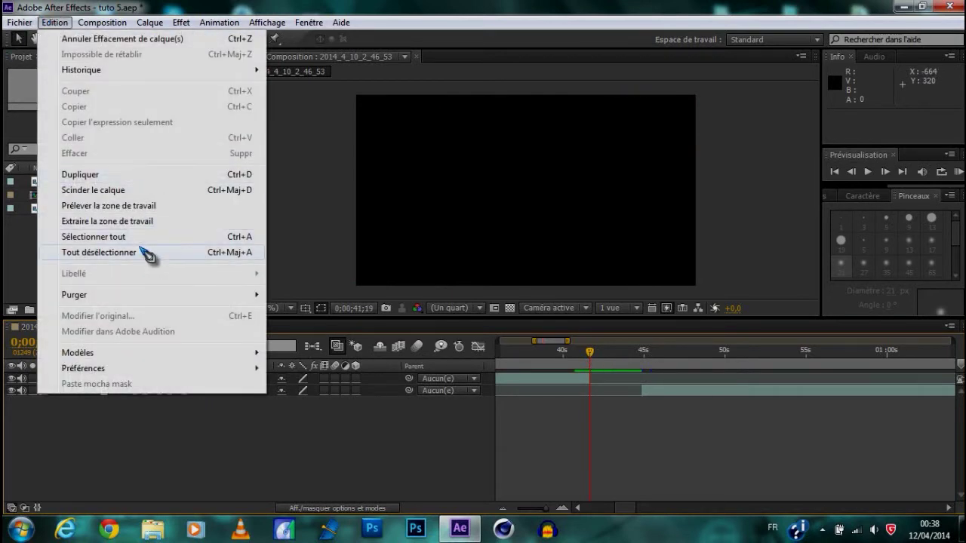
click(750, 466)
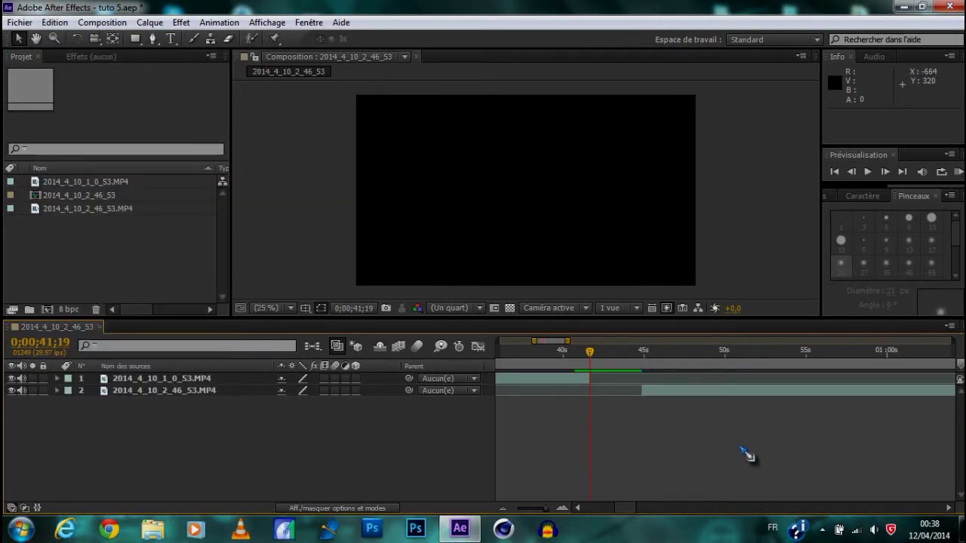
Stack the second clip above the first, starting at 0;00;41;19, and scrub ahead to 0;00;44;06
drag(210, 393, 207, 377)
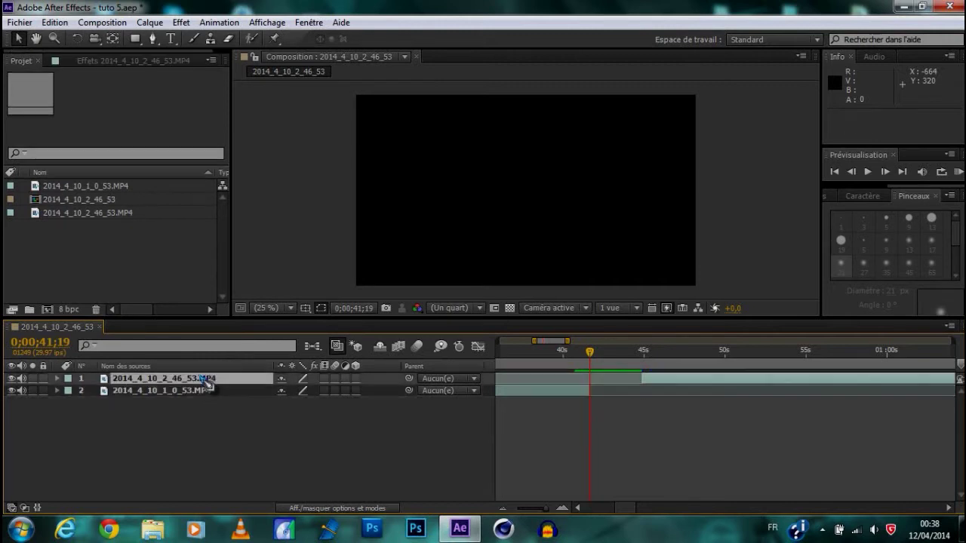
drag(677, 385, 624, 385)
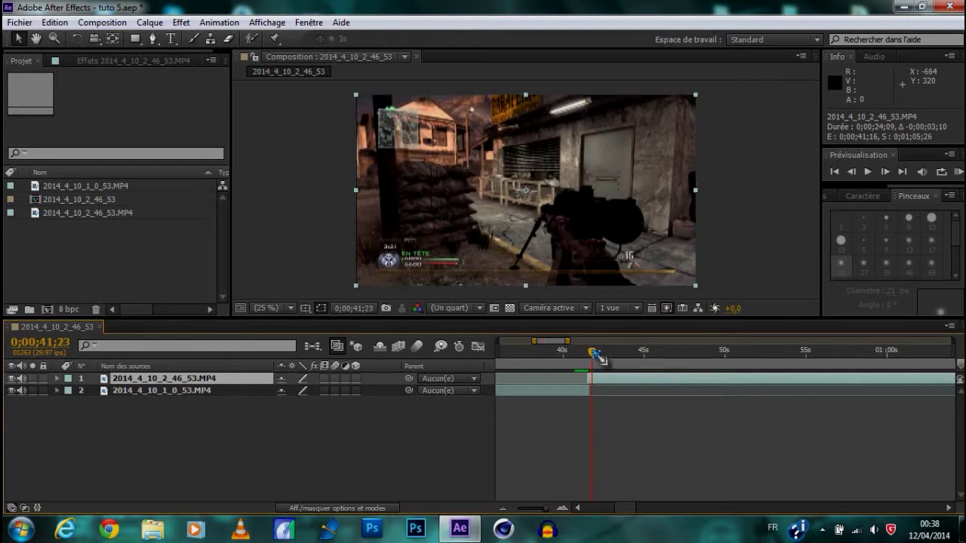
click(600, 352)
drag(604, 356, 622, 357)
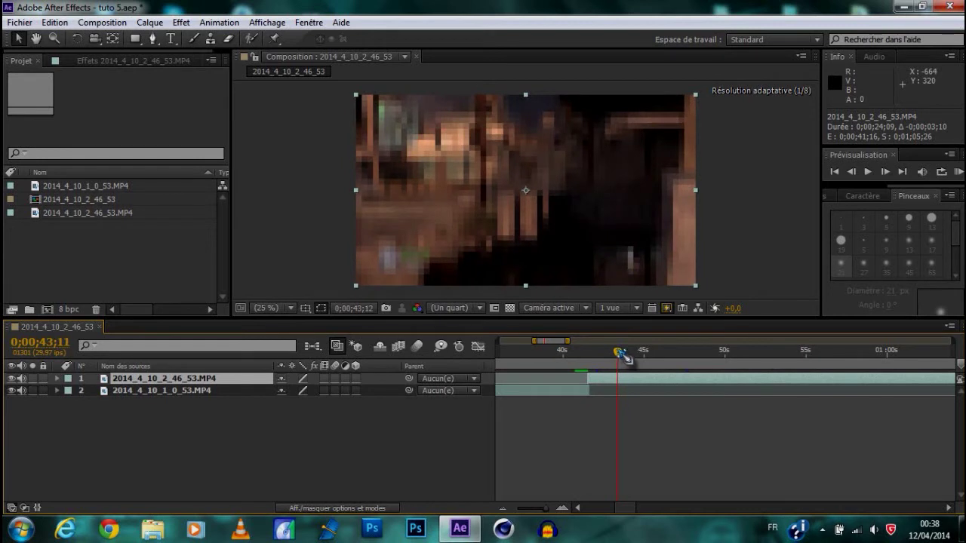
drag(622, 358, 641, 363)
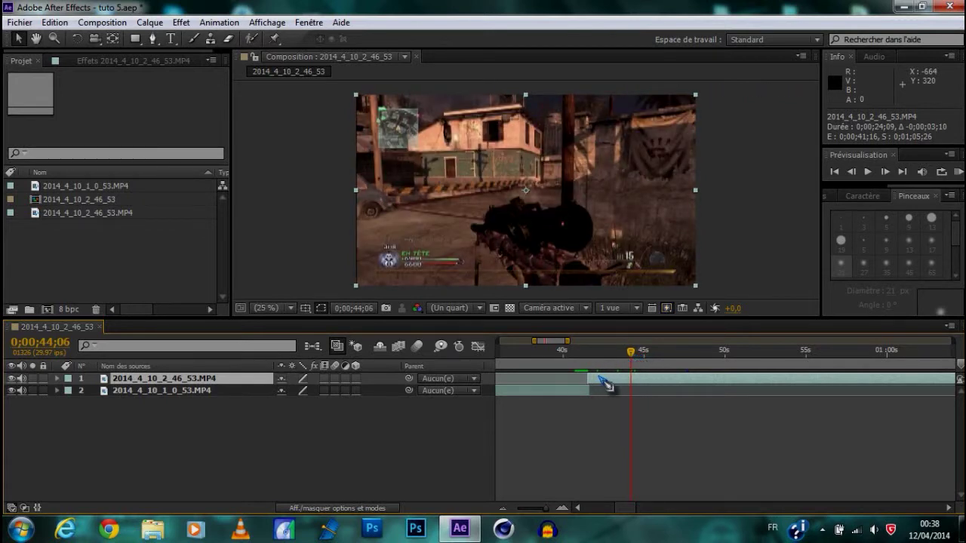
Split the second clip at 0;00;44;06 and delete its earlier piece
key(ctrl+shift+d)
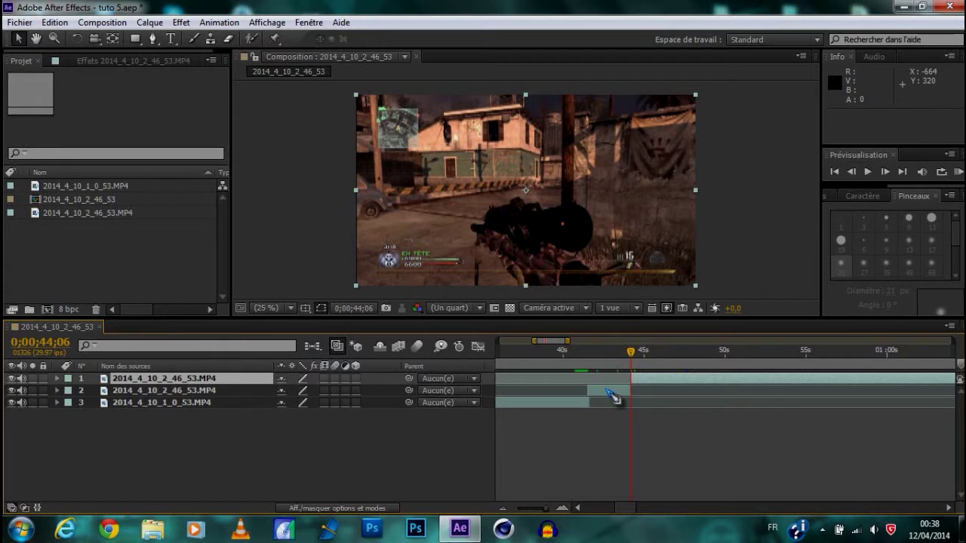
click(632, 391)
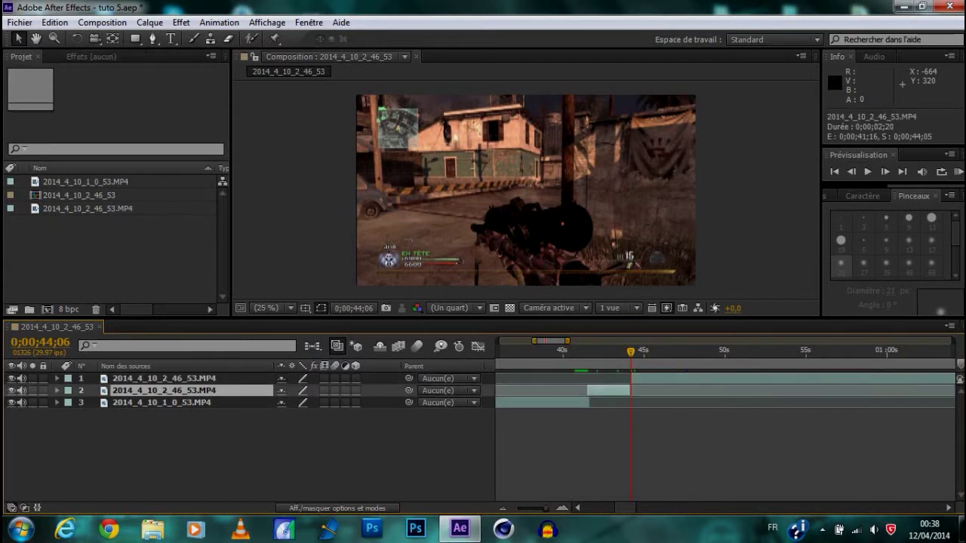
key(Delete)
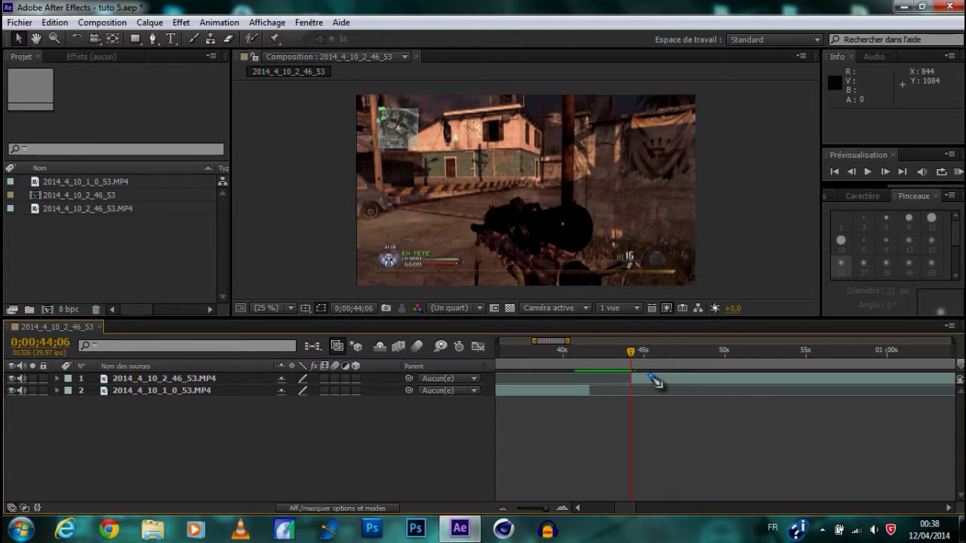
Duplicate the remaining 2014_4_10_2_46_53.MP4 clip layer
click(647, 378)
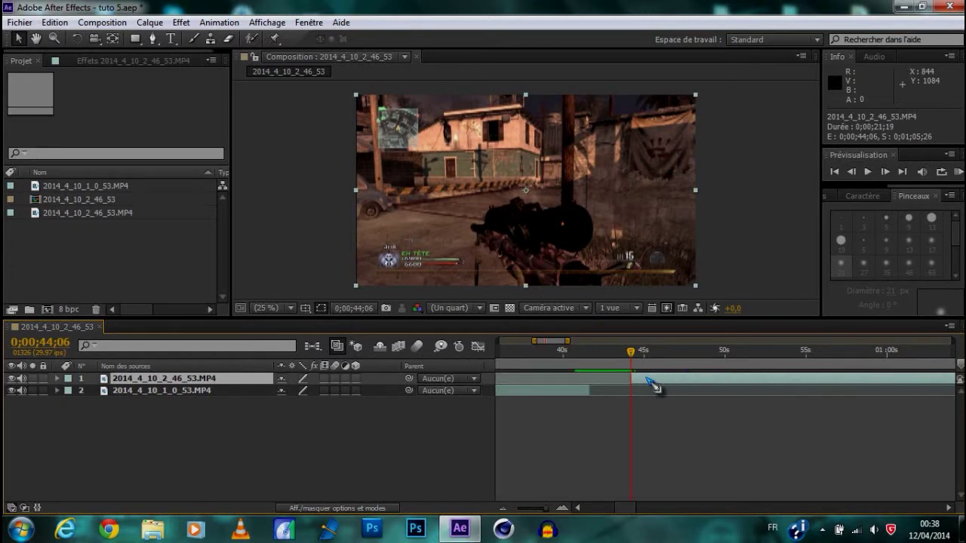
key(ctrl+d)
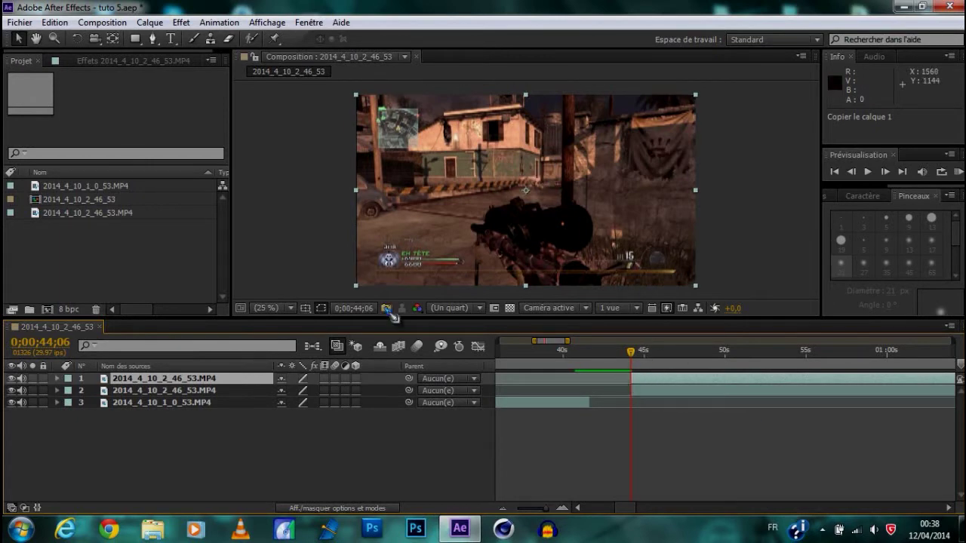
click(19, 22)
mouse_move(54, 23)
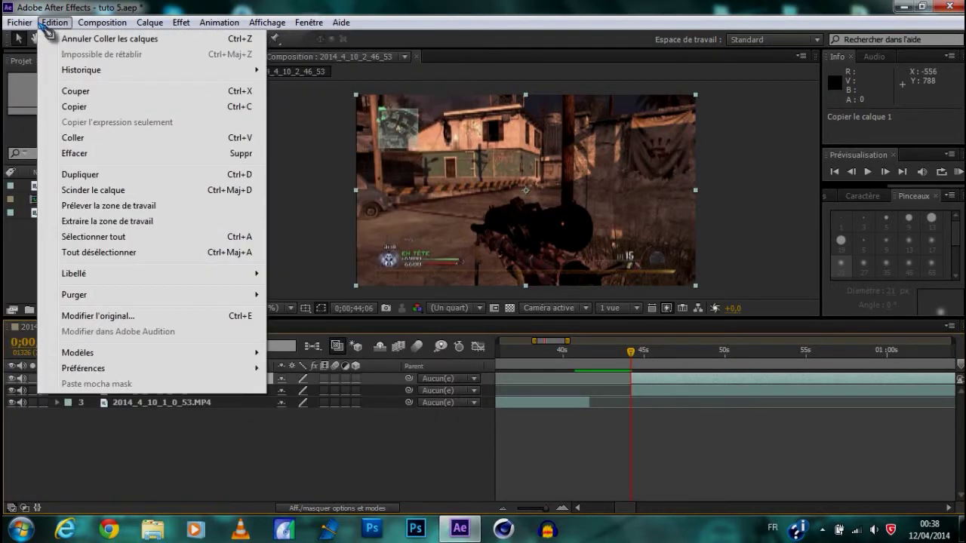
Zoom the viewer to 50%, pan to the rifle and HUD, and hide layer 2
click(398, 474)
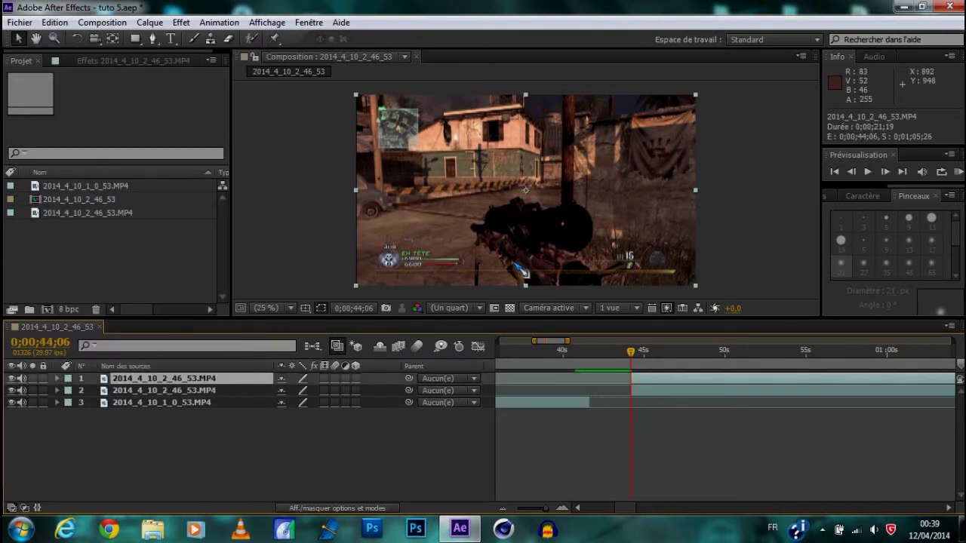
key(period)
key(period)
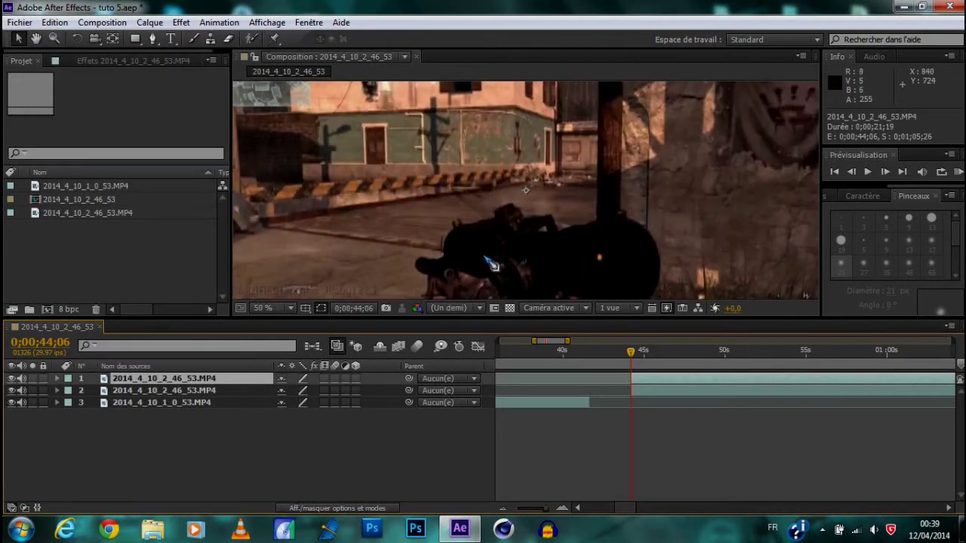
key(h)
drag(483, 176, 517, 94)
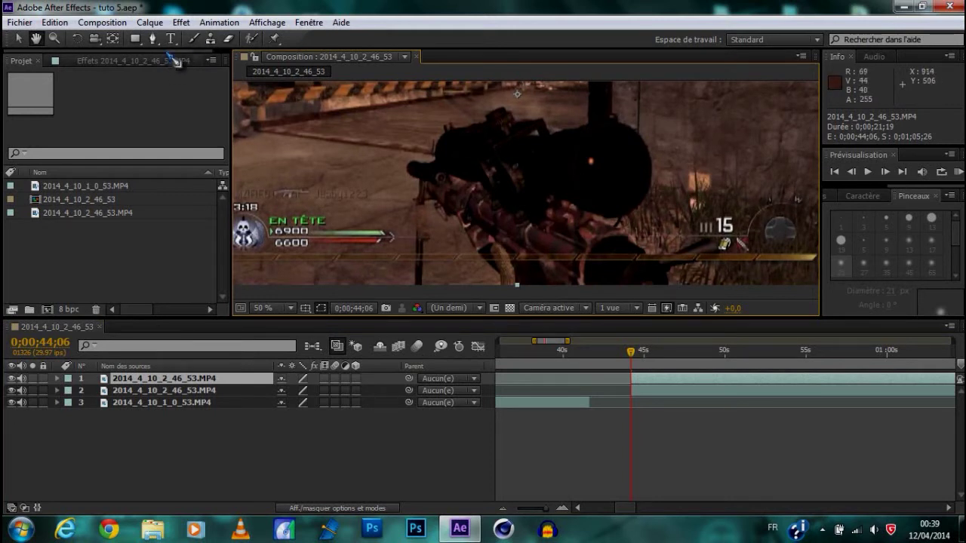
click(153, 38)
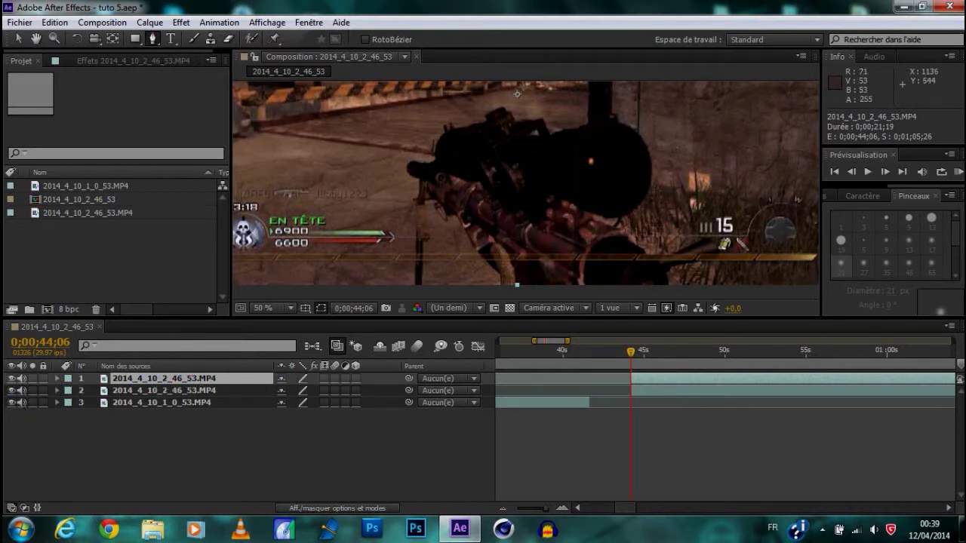
click(11, 390)
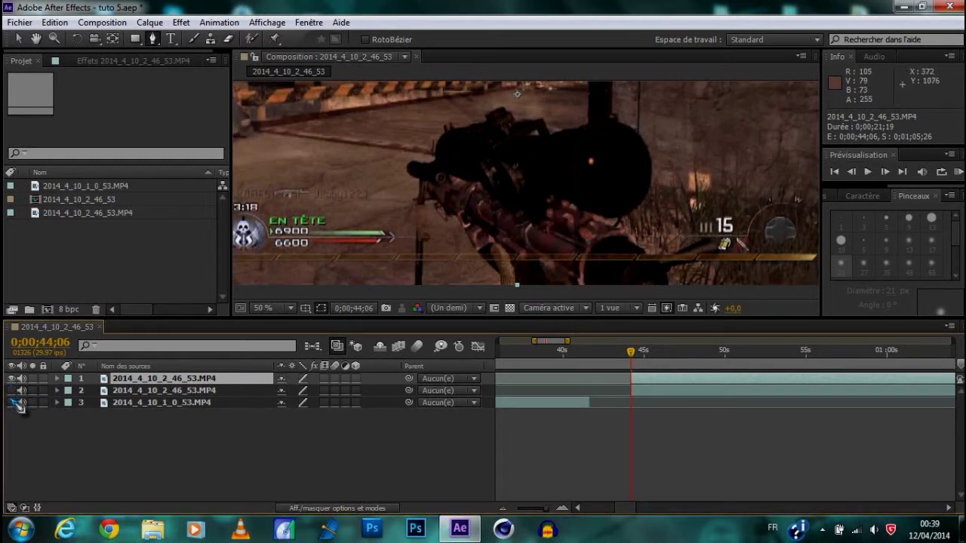
Hide layer 3 and start a Pen mask tracing the rifle's lower outline along the frame bottom
click(12, 402)
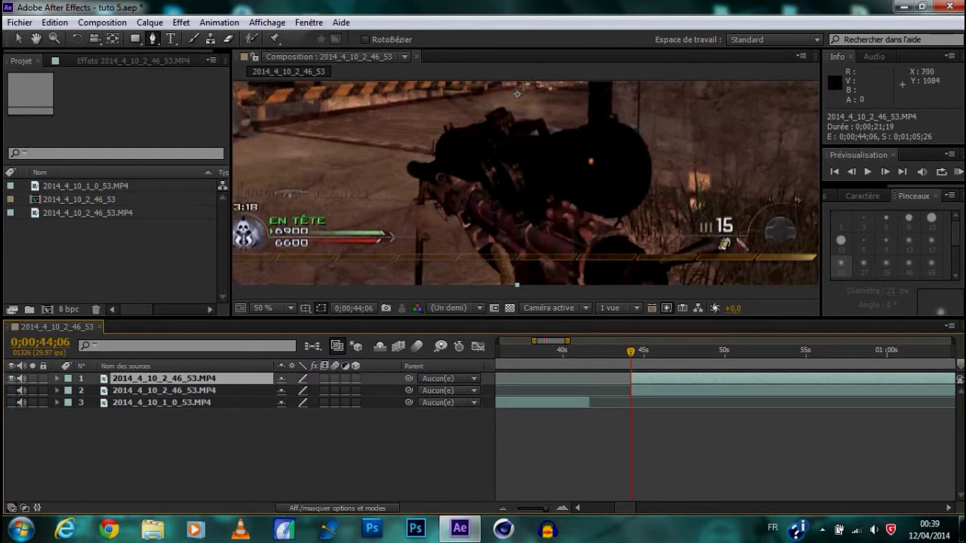
click(421, 286)
click(424, 244)
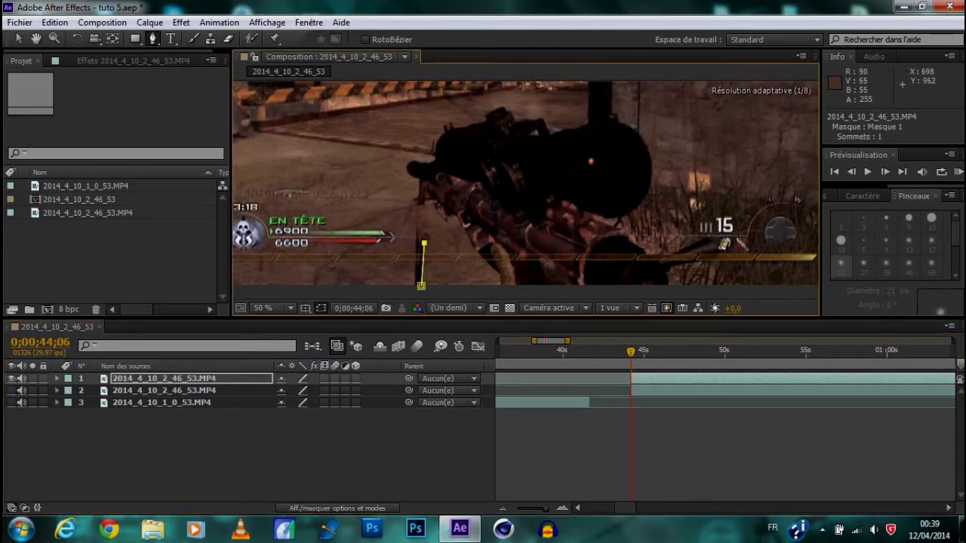
click(424, 203)
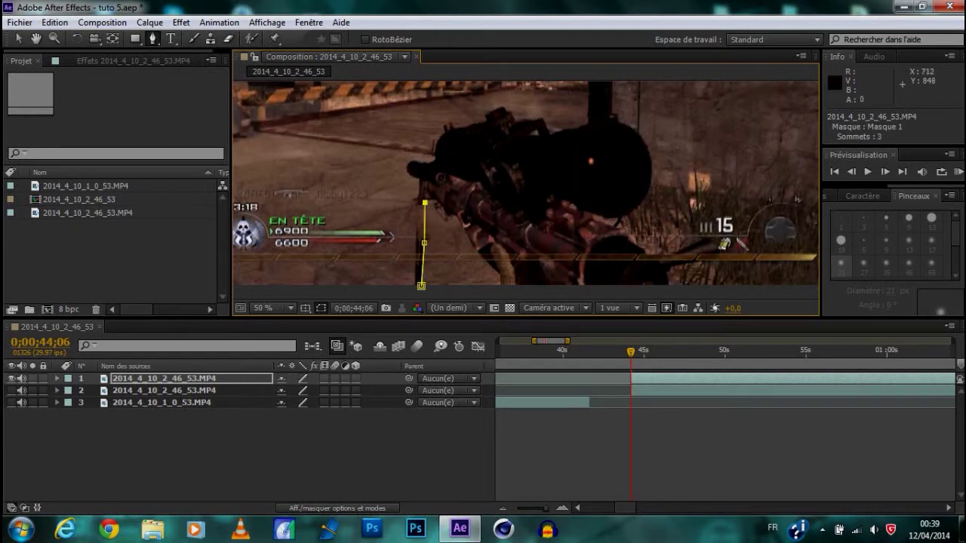
click(437, 202)
click(436, 210)
click(444, 219)
click(449, 220)
click(458, 219)
click(473, 249)
click(498, 277)
click(499, 286)
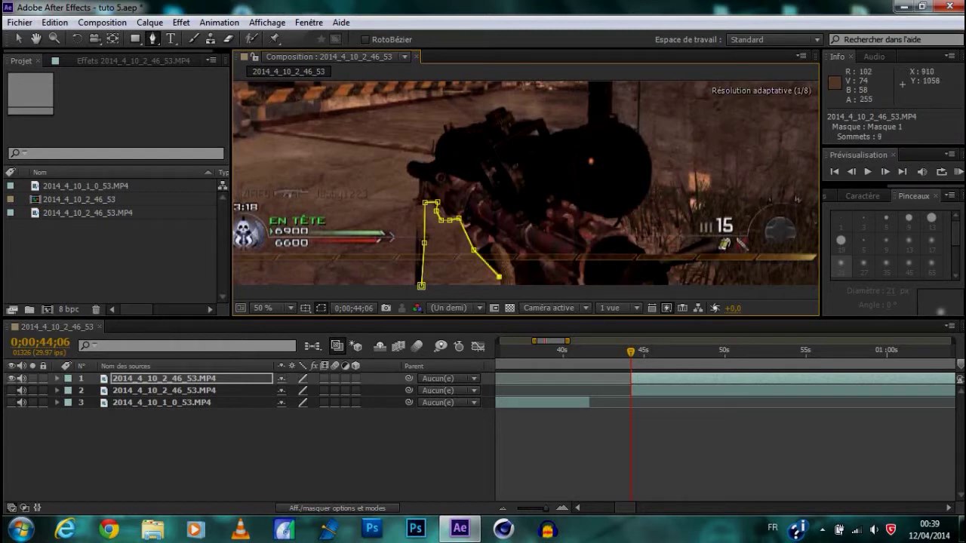
click(674, 292)
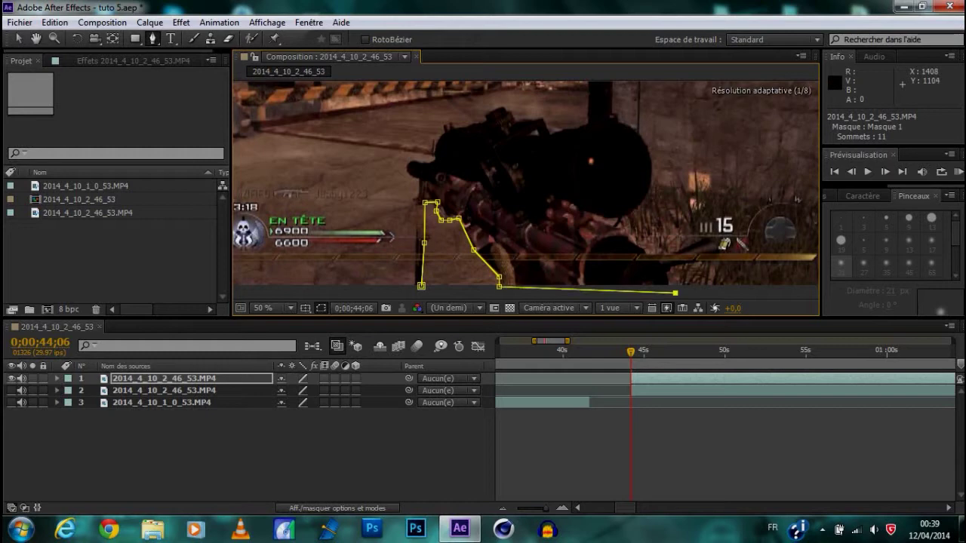
click(665, 275)
click(674, 268)
click(721, 253)
click(707, 240)
click(649, 256)
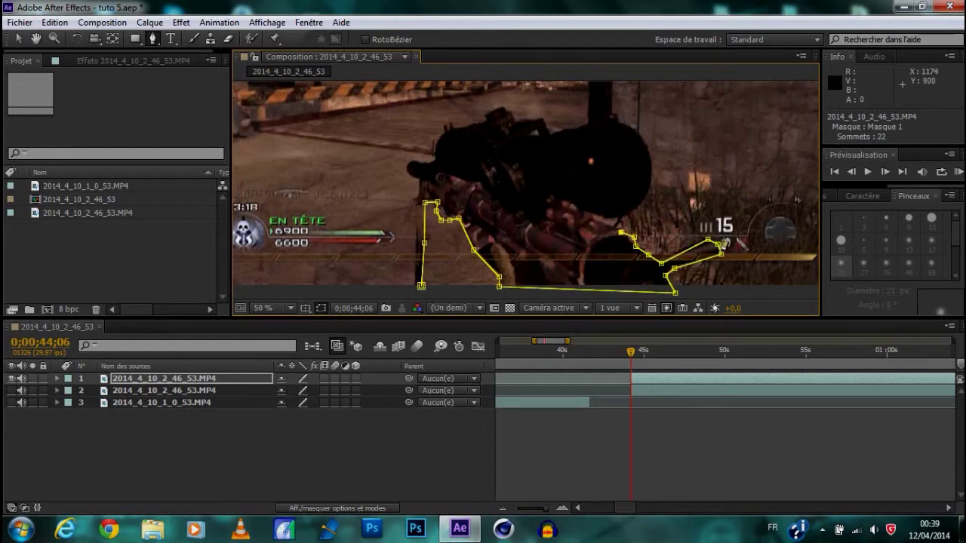
Continue the mask around the rifle tip, scope and arm, closing it as the 87-vertex Masque 1
scroll(643, 238, up, 2)
click(542, 204)
click(538, 190)
scroll(651, 151, up, 1)
click(501, 194)
click(468, 206)
click(432, 210)
click(414, 219)
click(398, 185)
scroll(397, 184, left, 3)
click(528, 177)
click(500, 162)
click(388, 146)
scroll(377, 173, left, 3)
click(573, 185)
scroll(559, 189, down, 3)
click(534, 145)
click(487, 176)
click(427, 183)
click(475, 236)
scroll(475, 235, down, 3)
click(528, 249)
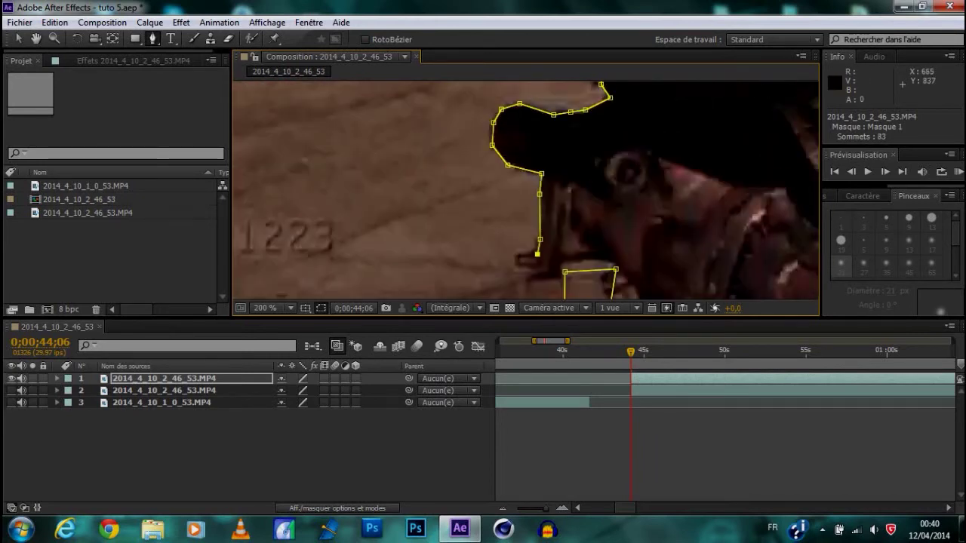
scroll(529, 226, down, 2)
click(534, 113)
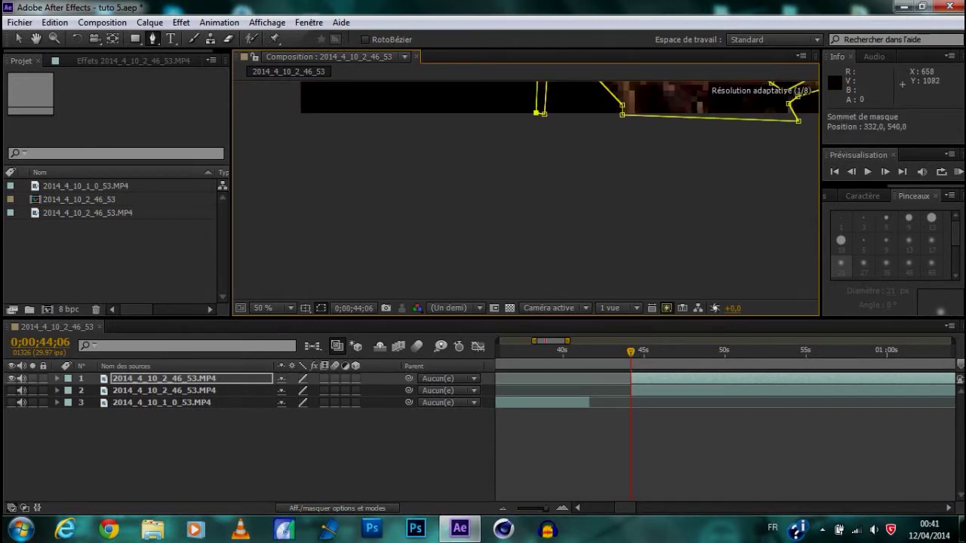
scroll(559, 188, down, 3)
scroll(558, 188, up, 1)
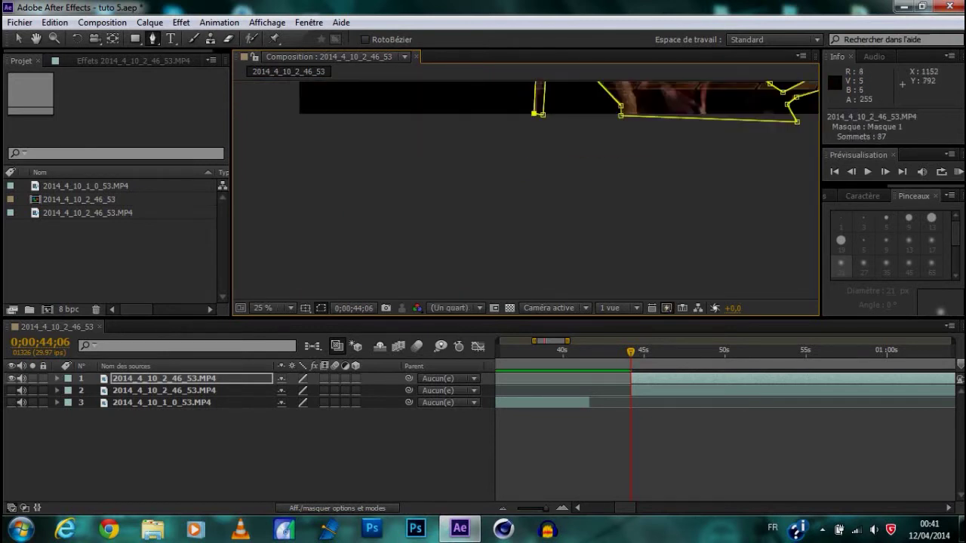
scroll(526, 188, down, 1)
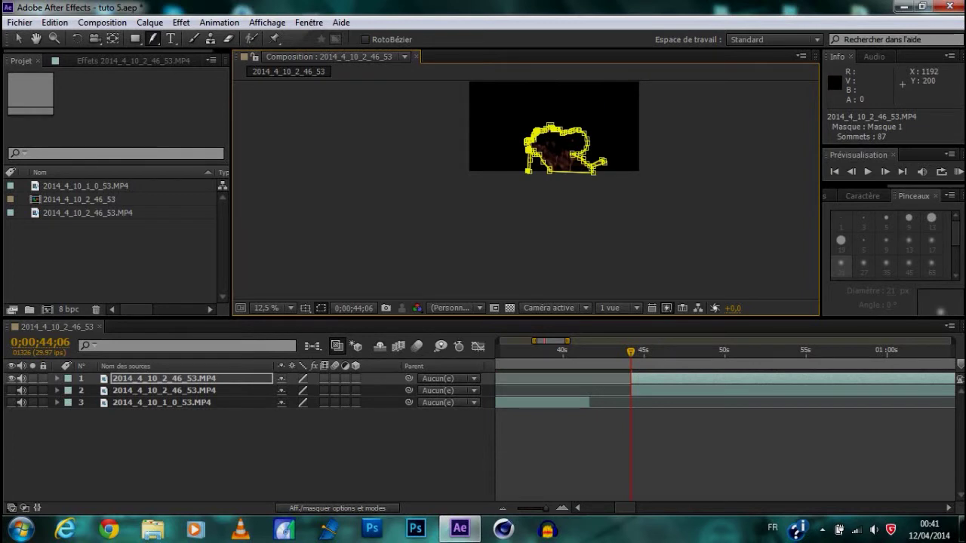
scroll(574, 151, up, 2)
scroll(574, 151, up, 2)
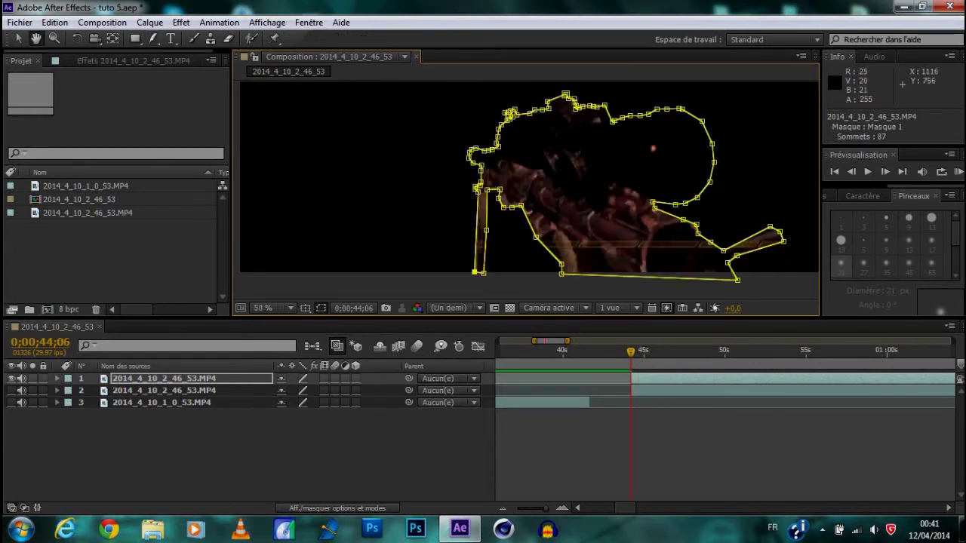
scroll(589, 226, up, 2)
scroll(589, 226, up, 2)
scroll(589, 227, up, 2)
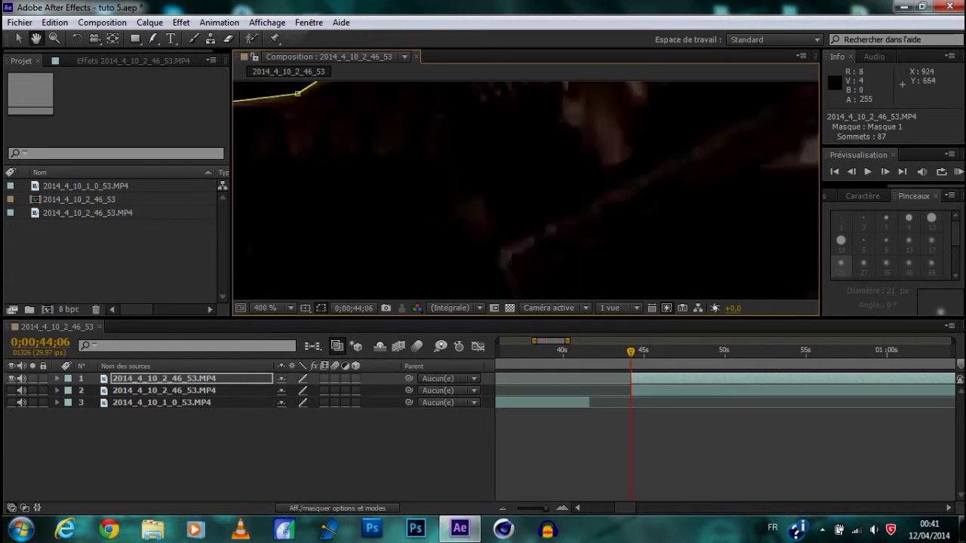
drag(588, 226, 754, 272)
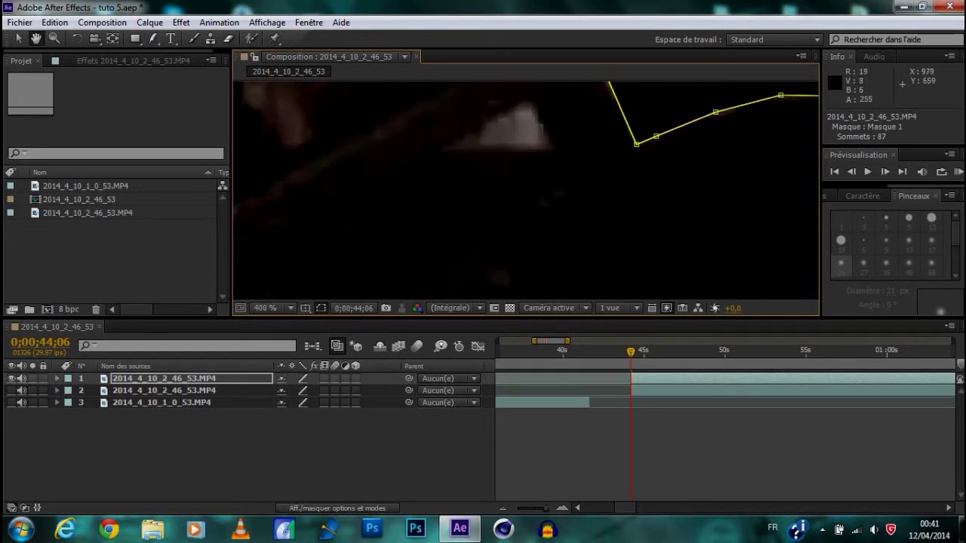
click(154, 39)
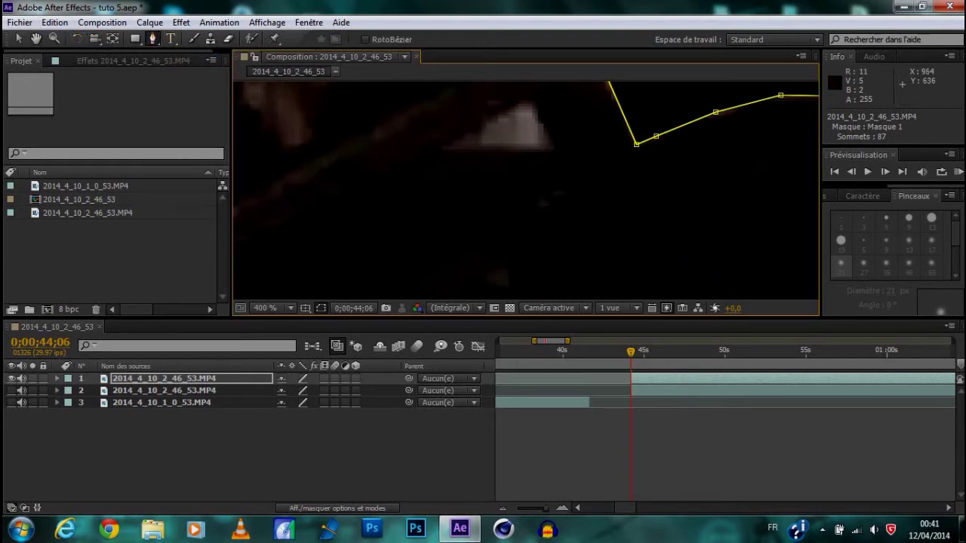
Draw a three-point Masque 2 over the bright patch and set its mode to Soustraction
click(556, 148)
click(524, 100)
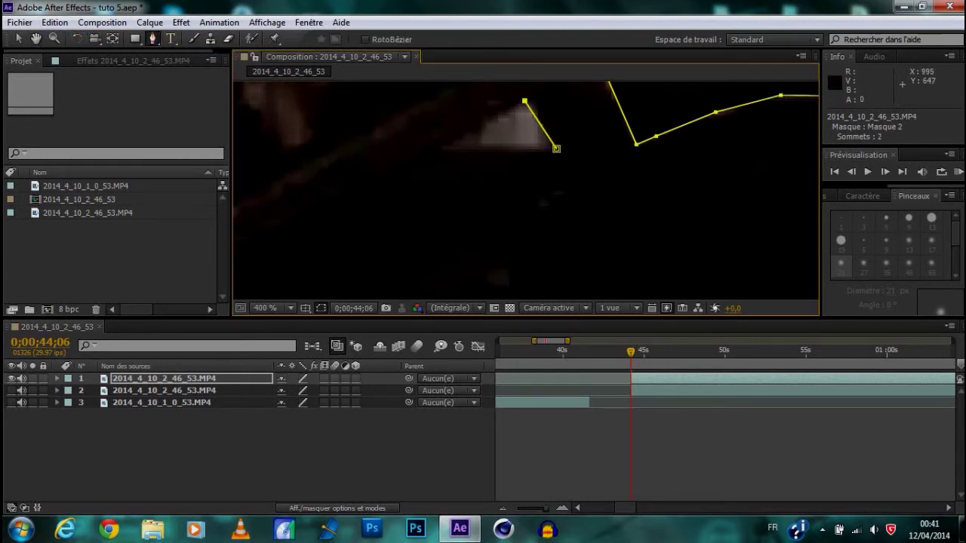
click(441, 147)
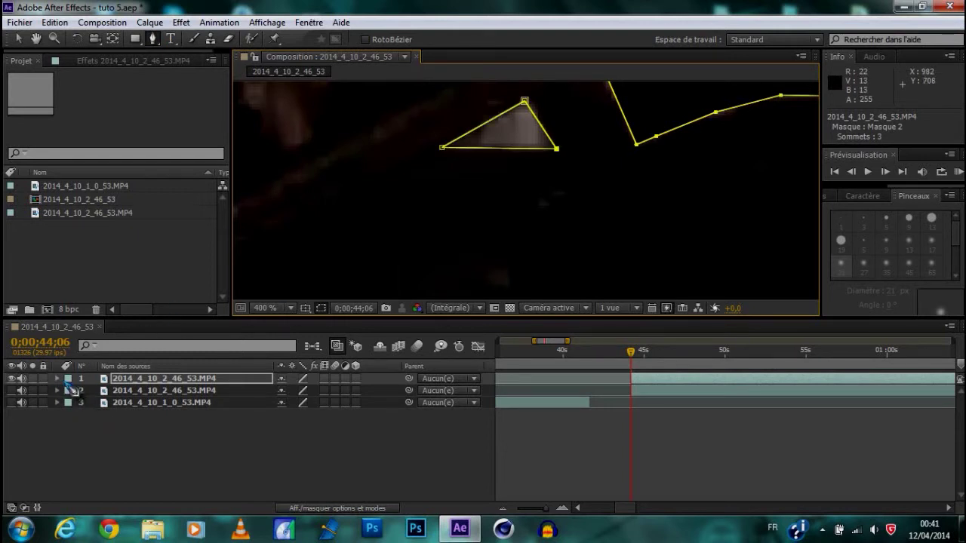
click(106, 383)
click(58, 379)
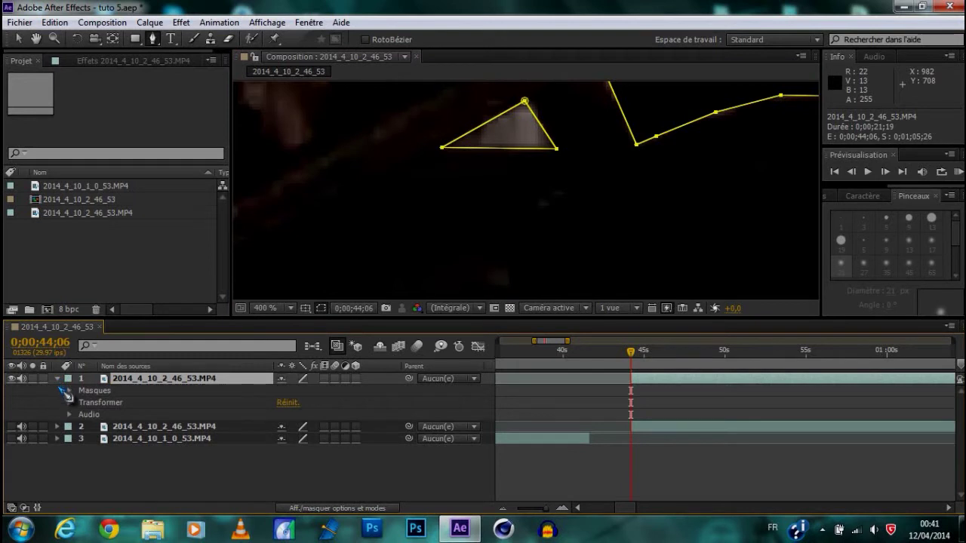
click(81, 396)
click(69, 391)
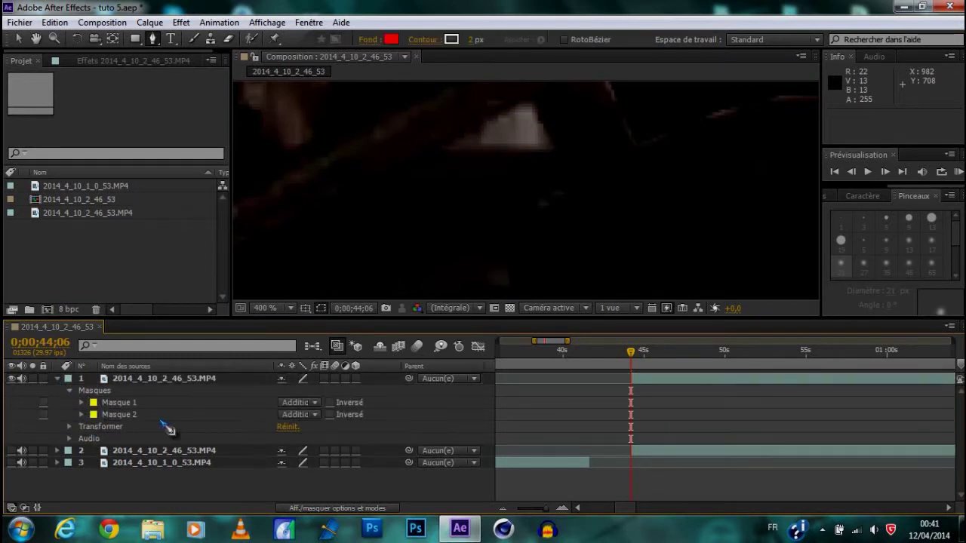
click(317, 415)
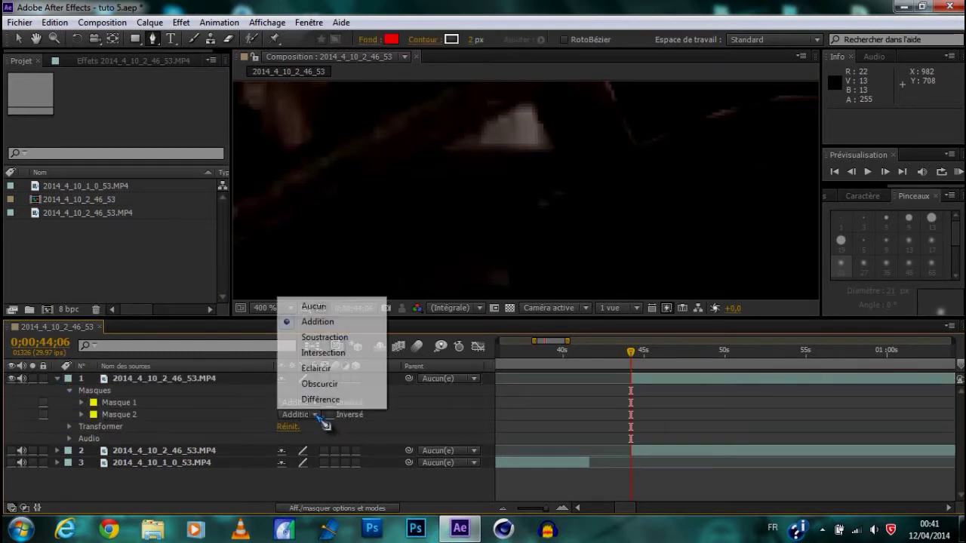
click(356, 339)
Delete the accidentally created Calque de forme 1 shape layer
scroll(519, 219, down, 3)
scroll(518, 219, down, 3)
scroll(518, 219, down, 2)
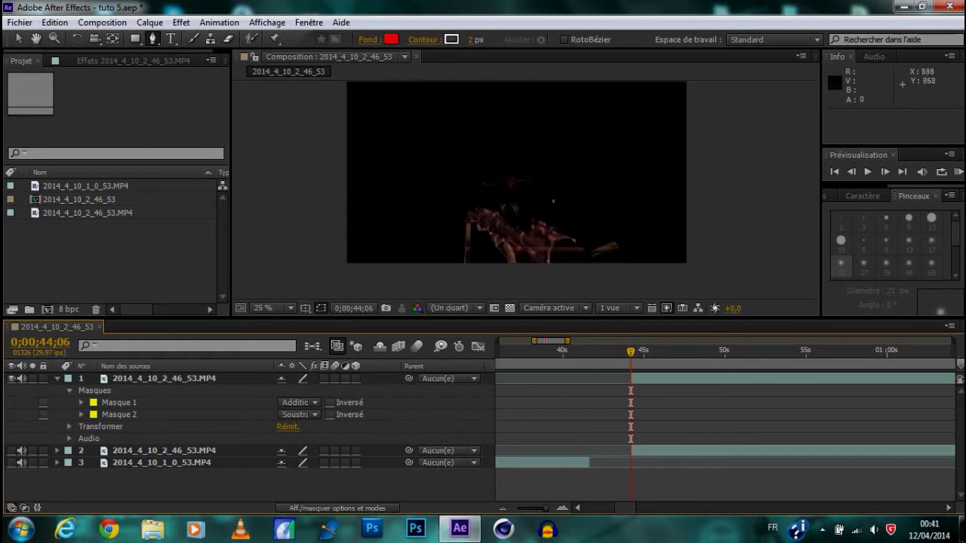
scroll(518, 219, up, 2)
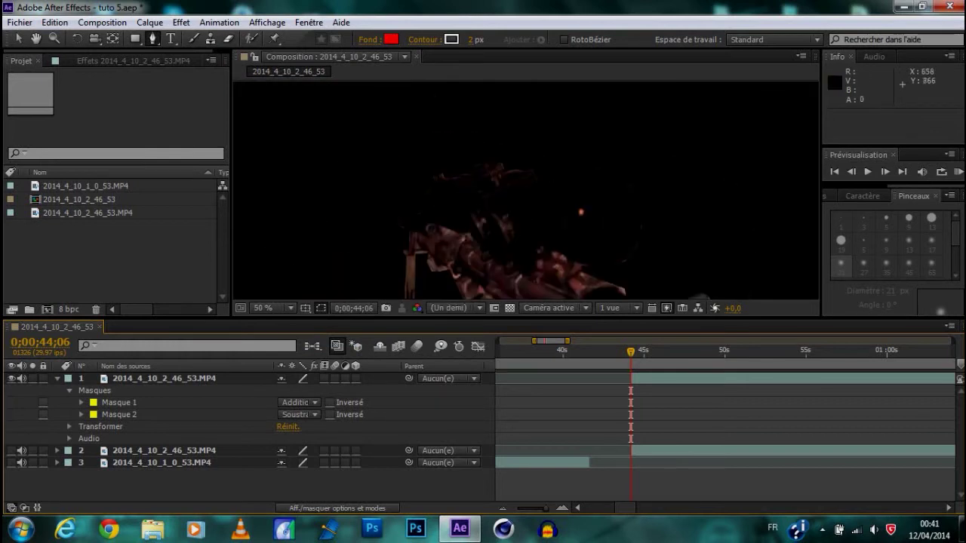
key(h)
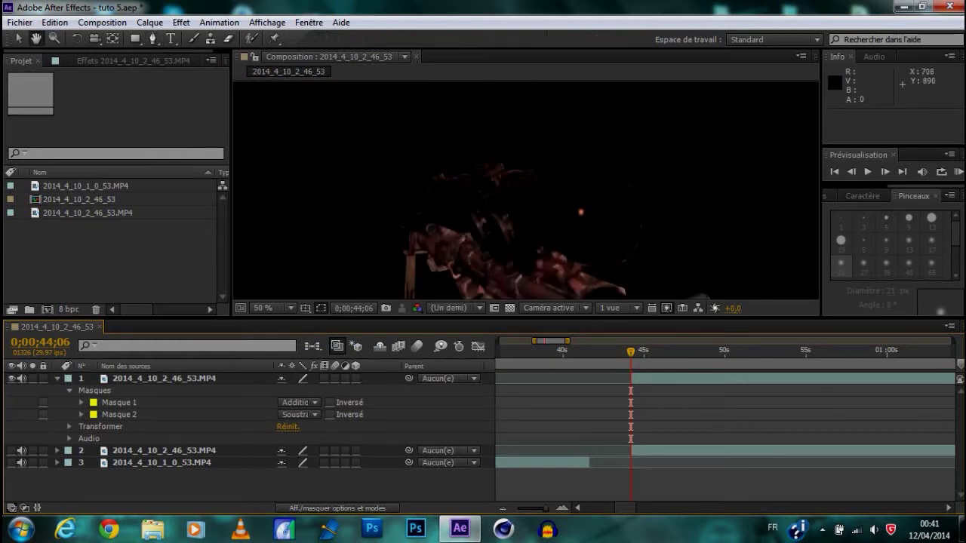
scroll(519, 219, up, 2)
scroll(518, 219, up, 2)
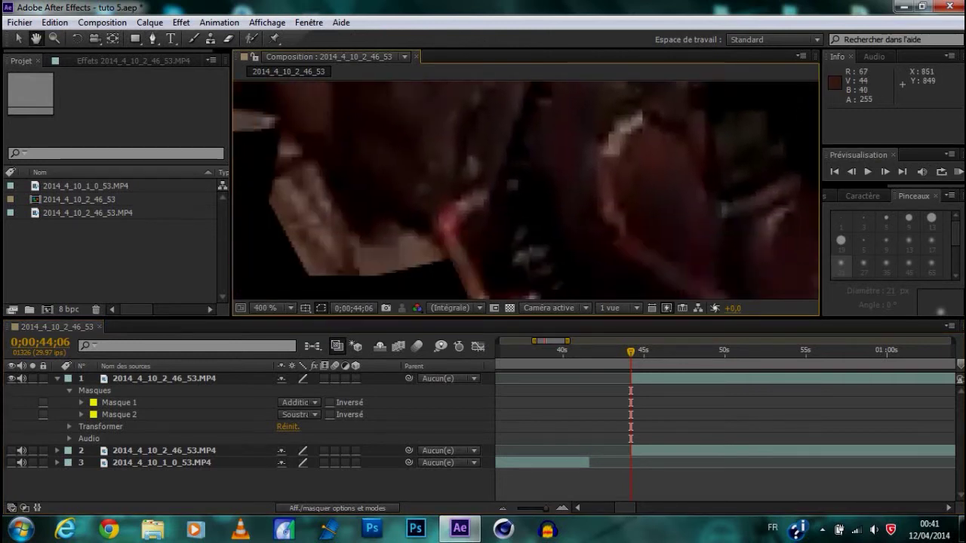
scroll(518, 219, up, 2)
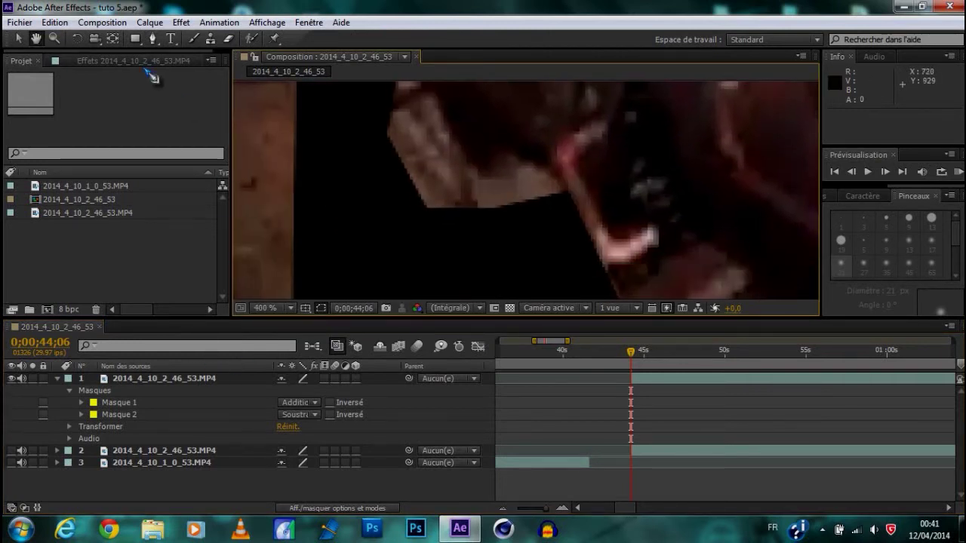
click(153, 38)
click(484, 204)
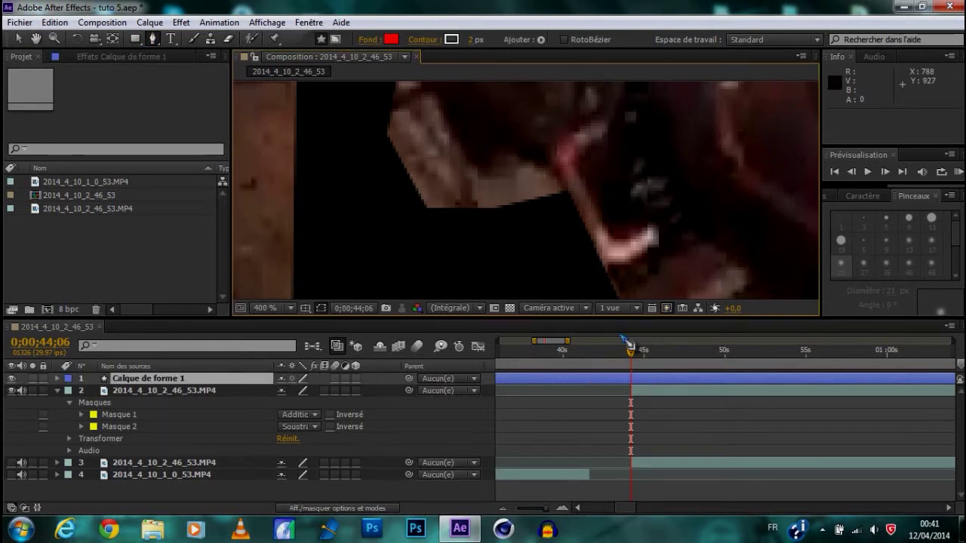
key(Delete)
Draw a five-point Masque 3 on the footage layer and set it to Soustraction
click(640, 381)
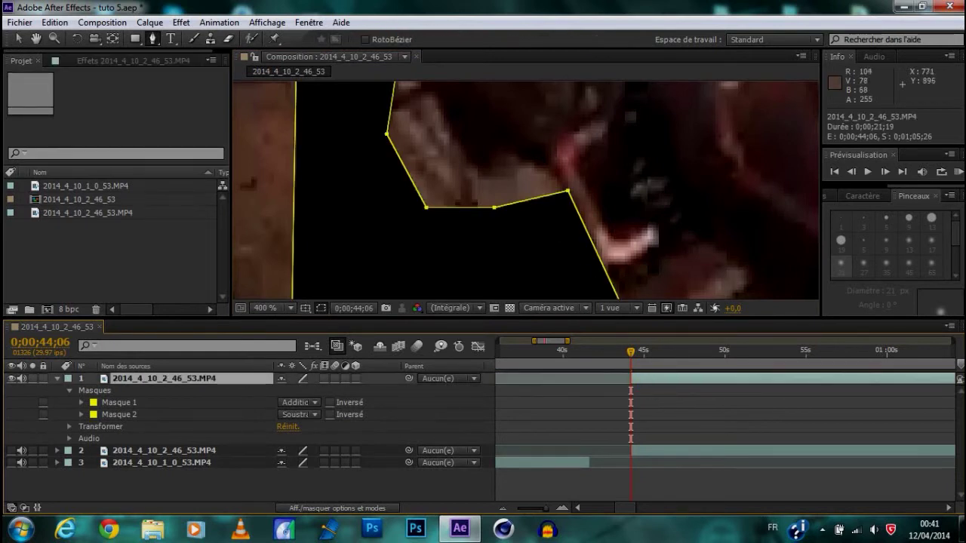
click(475, 180)
click(531, 168)
click(556, 183)
click(564, 190)
click(477, 204)
click(474, 180)
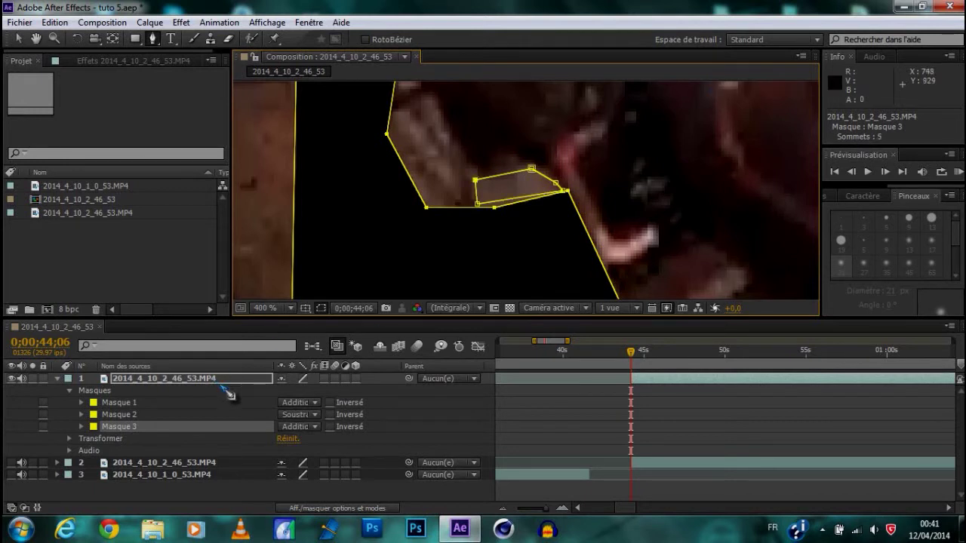
click(315, 427)
click(321, 349)
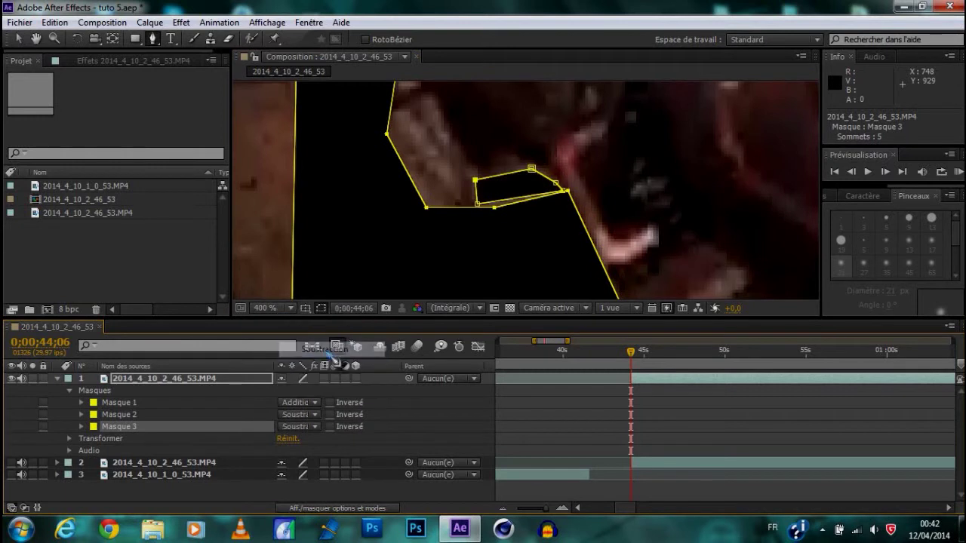
Nudge Masque 3's lower points slightly down with the Selection tool
click(18, 39)
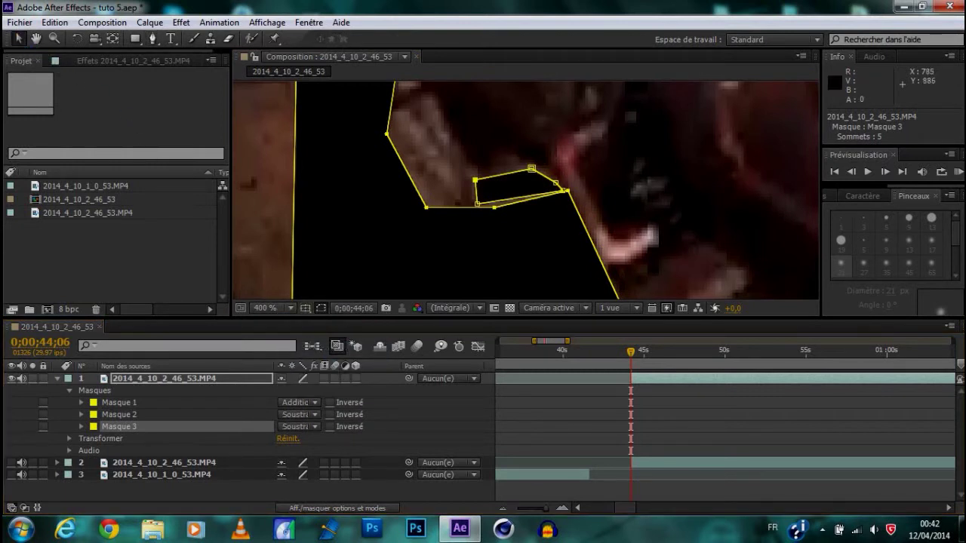
click(477, 203)
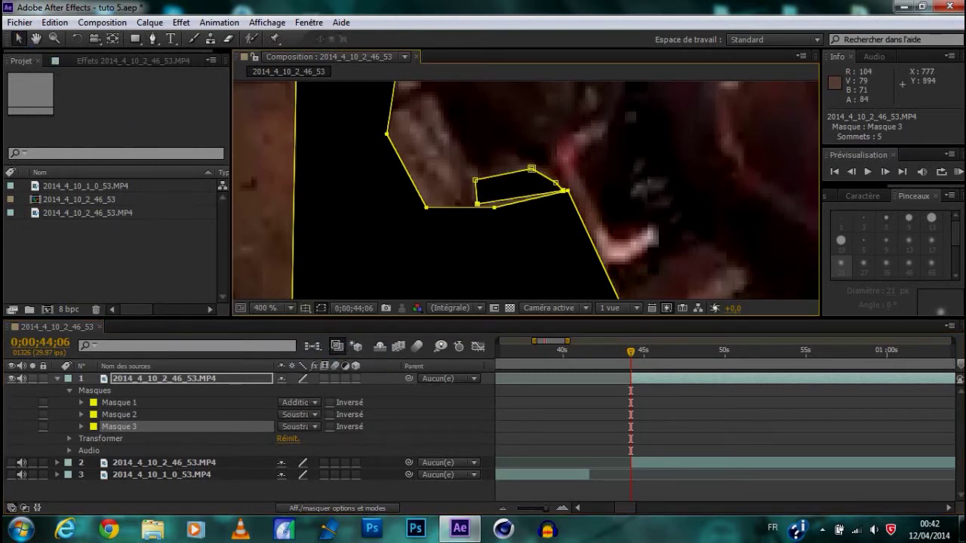
drag(477, 204, 479, 211)
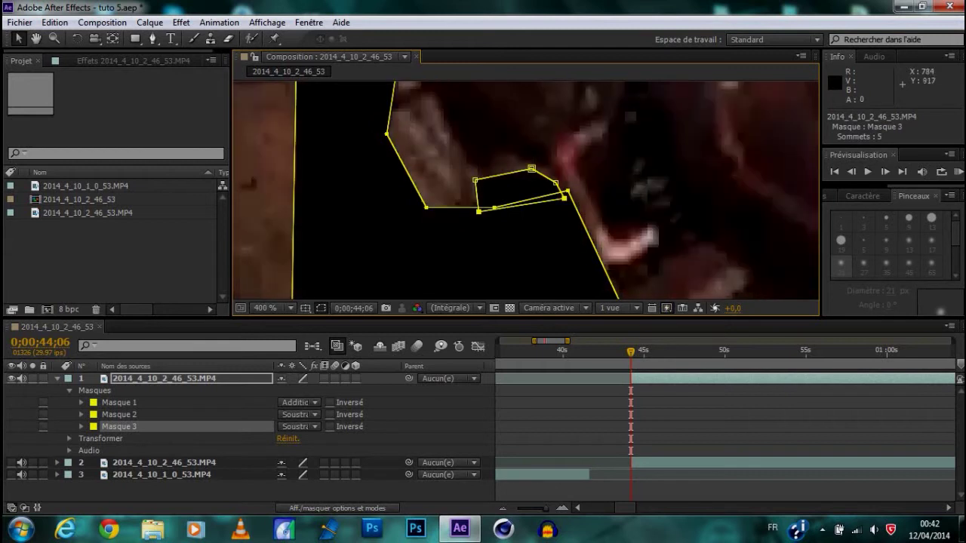
scroll(526, 189, down, 6)
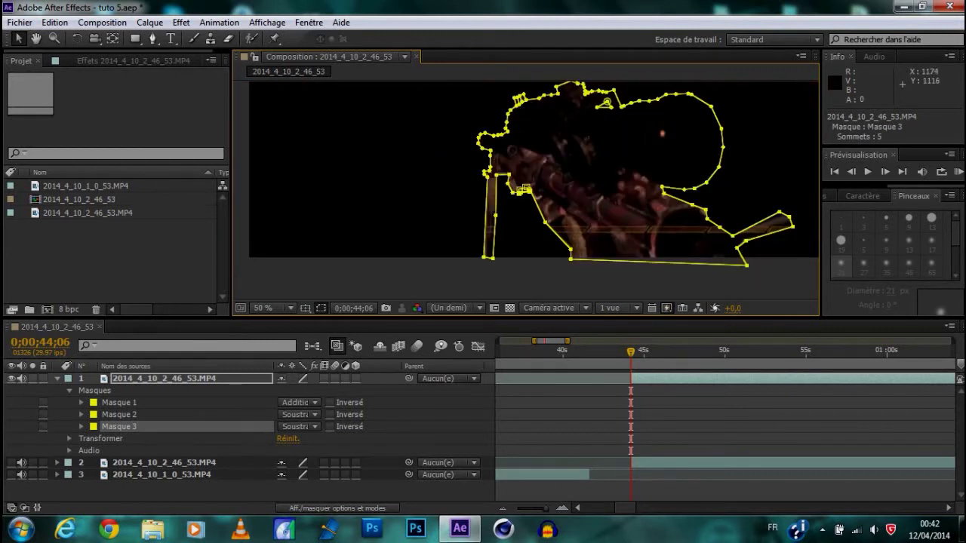
Deselect the masked footage layer and turn on the transparency grid checkerboard
click(593, 285)
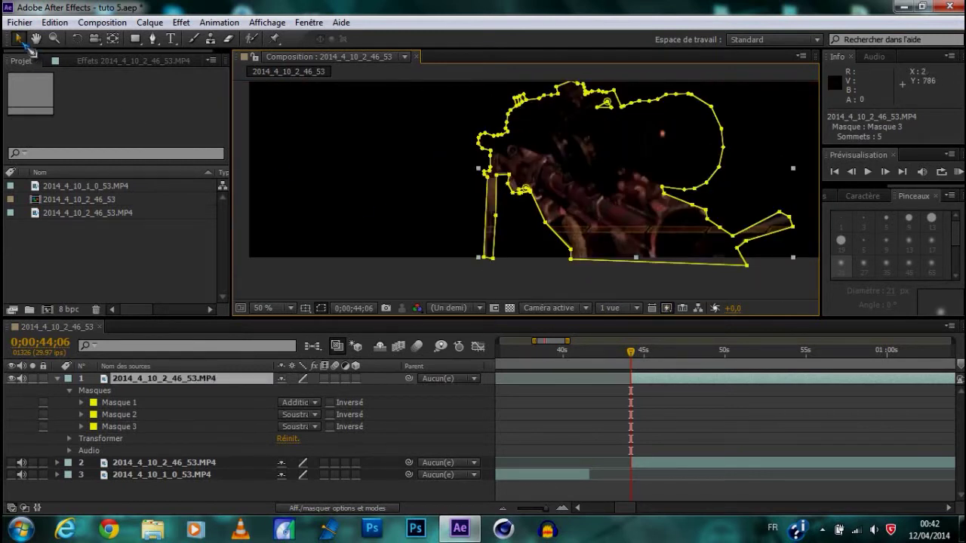
click(610, 432)
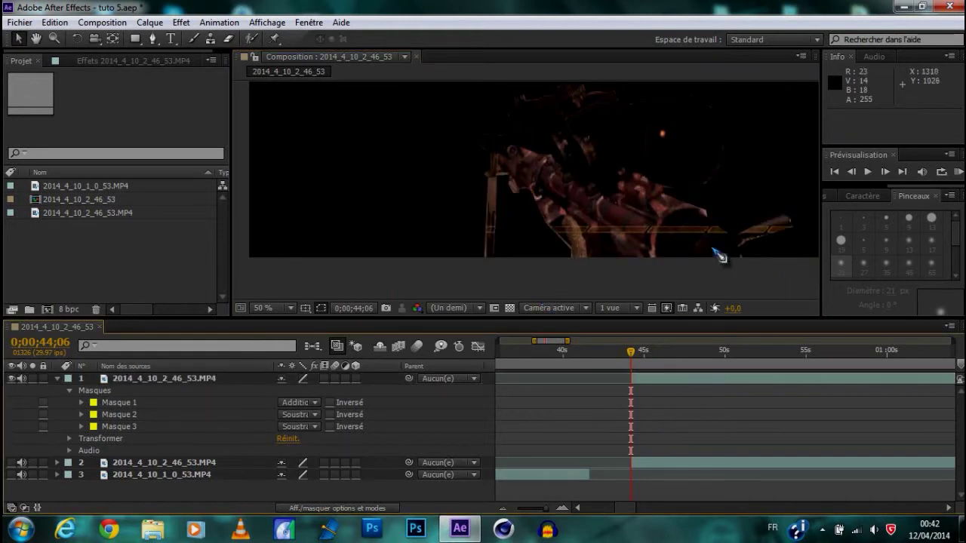
scroll(709, 272, down, 2)
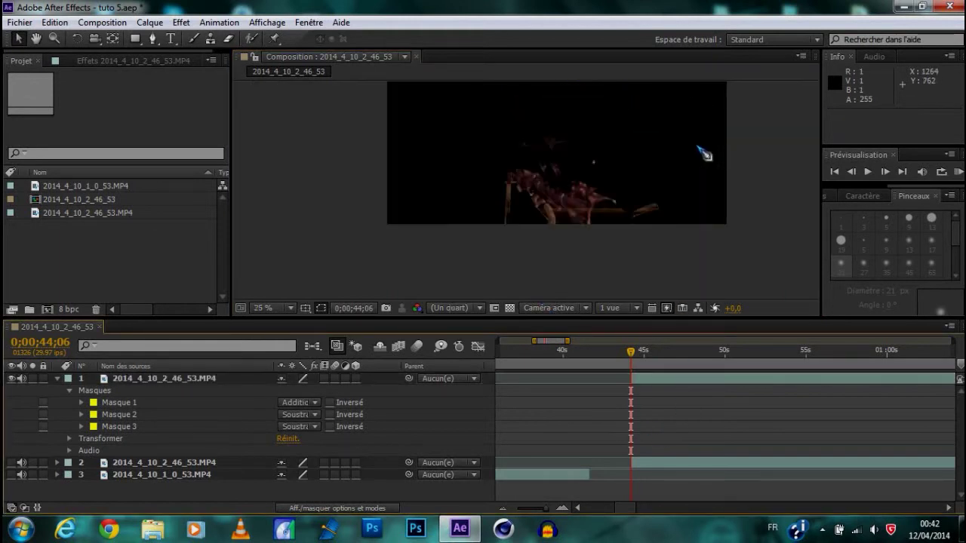
click(510, 308)
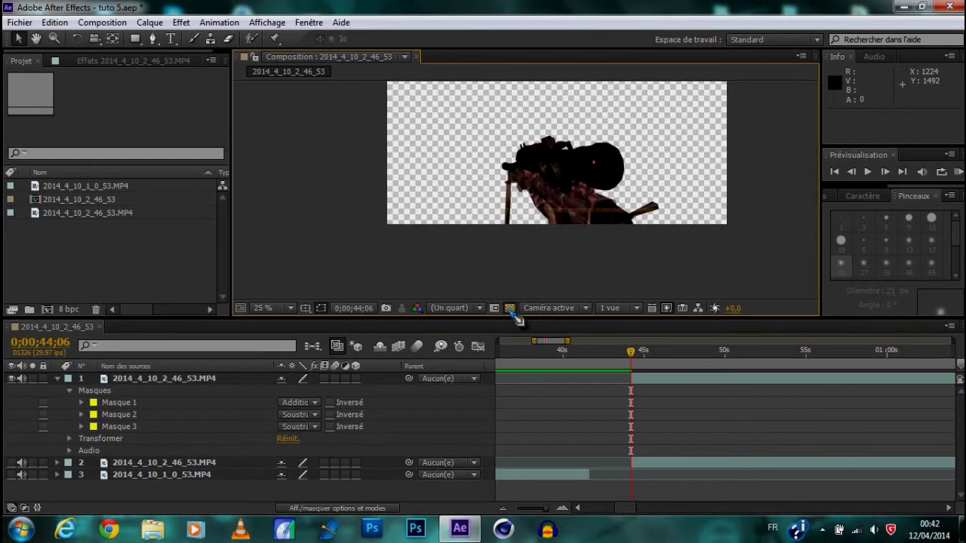
scroll(617, 179, down, 1)
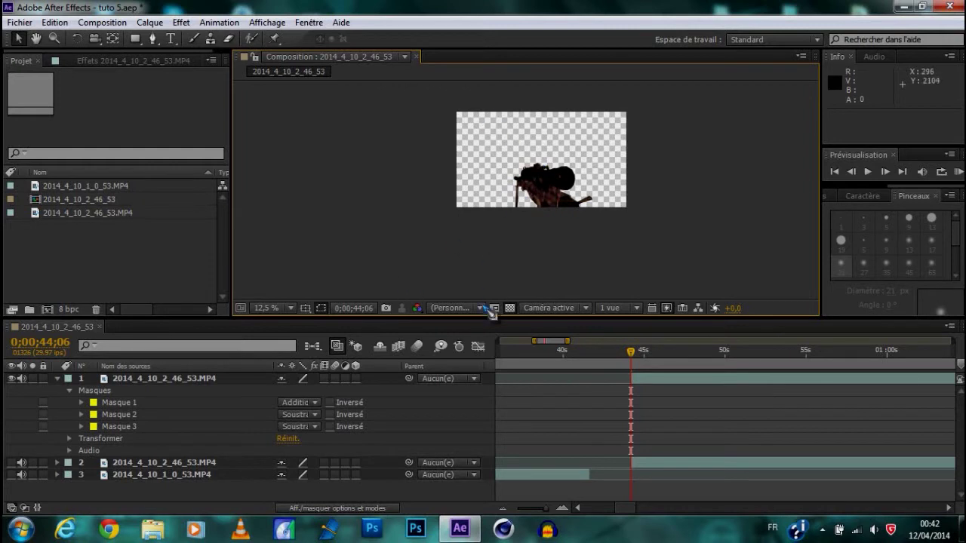
Briefly show the second footage layer to compare the rifle cutout, zooming the viewer, then hide it again
click(11, 463)
scroll(526, 166, up, 1)
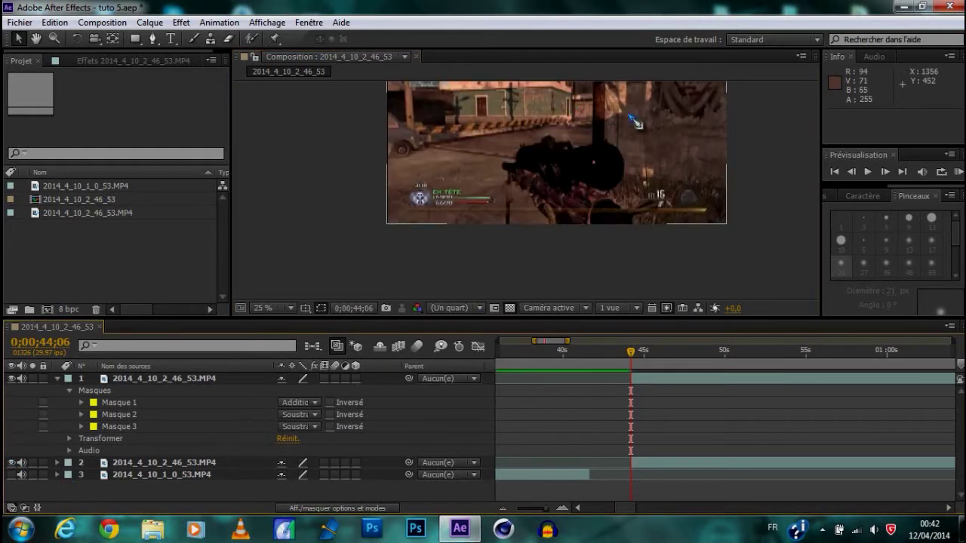
scroll(521, 132, down, 1)
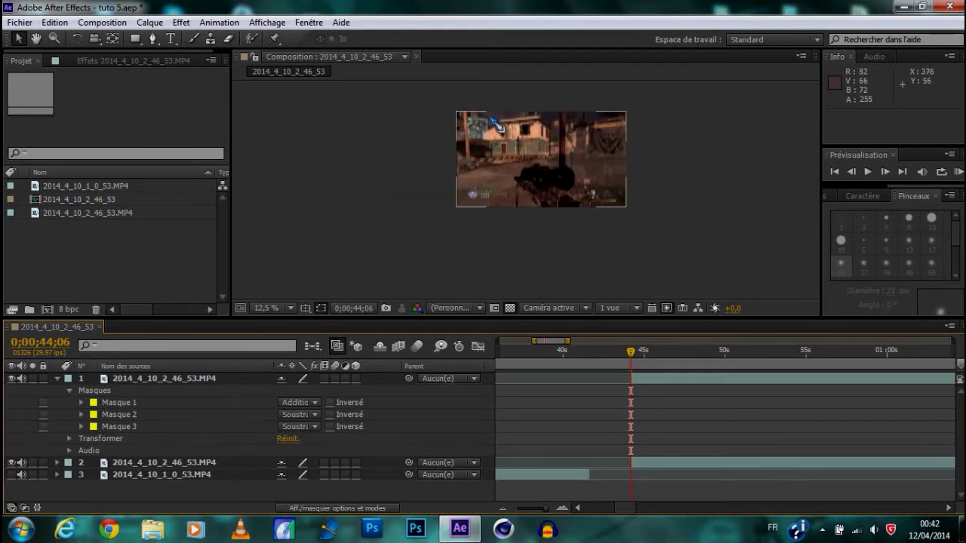
drag(492, 118, 509, 209)
scroll(509, 209, up, 1)
scroll(509, 209, up, 1)
scroll(508, 209, up, 1)
scroll(509, 209, up, 1)
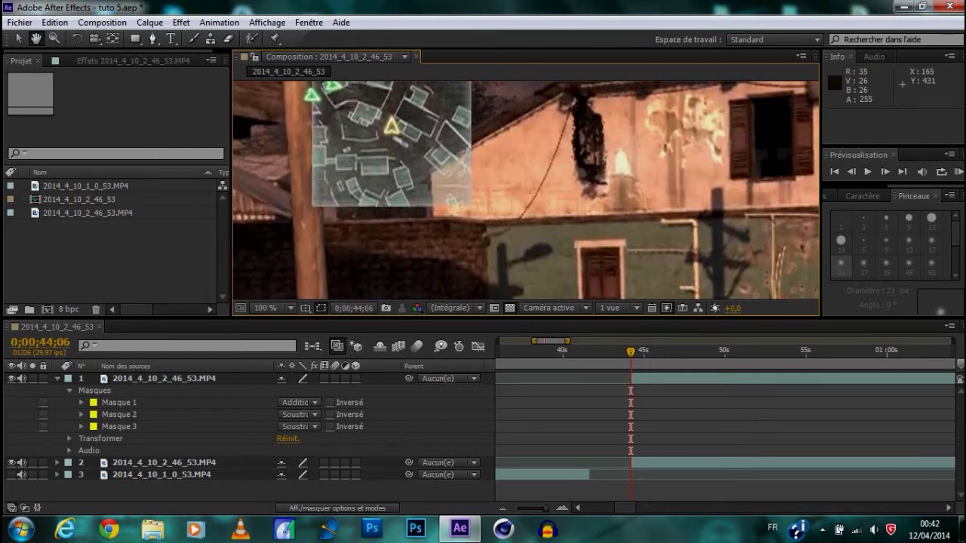
key(v)
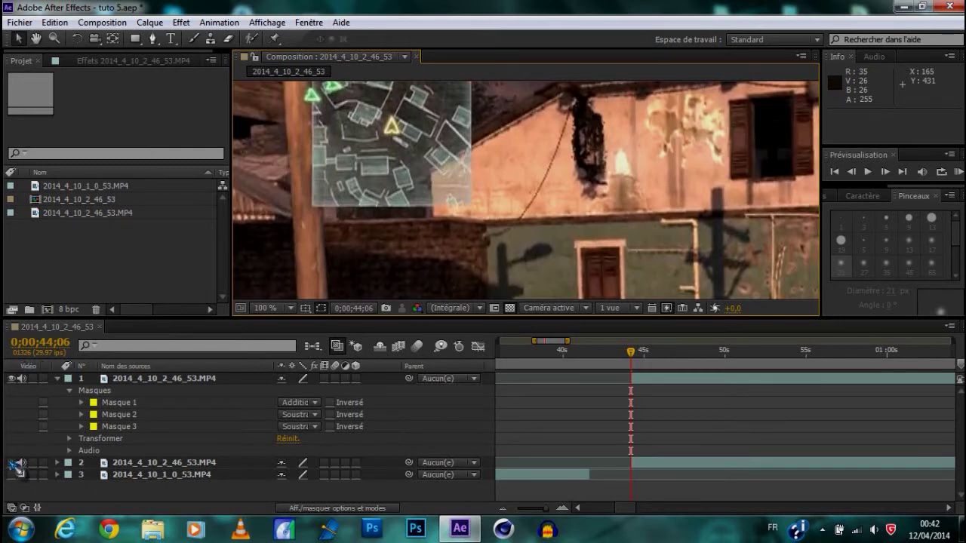
click(11, 462)
scroll(460, 226, down, 4)
scroll(536, 219, down, 2)
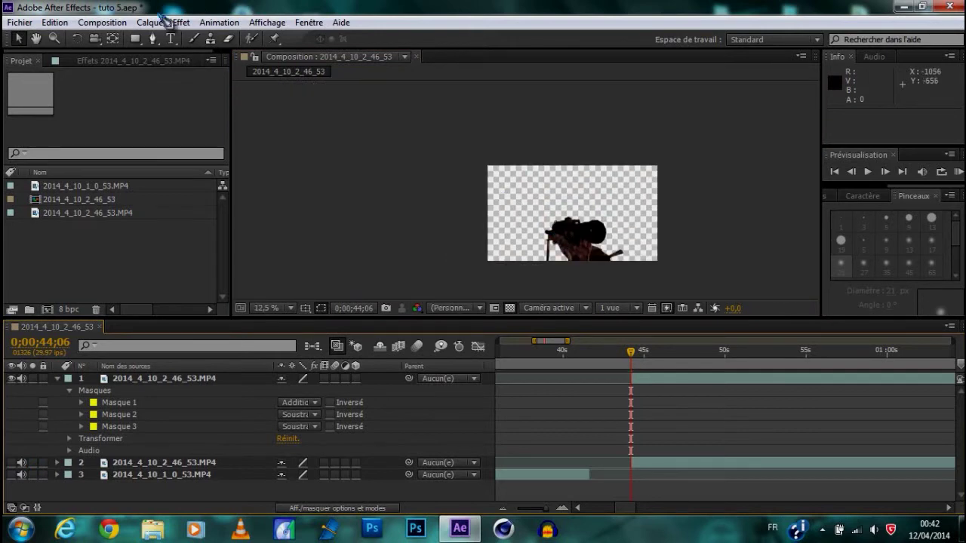
Save the current frame via Composition > Enregistrer l'image sous, with output format Séquence PNG
click(102, 22)
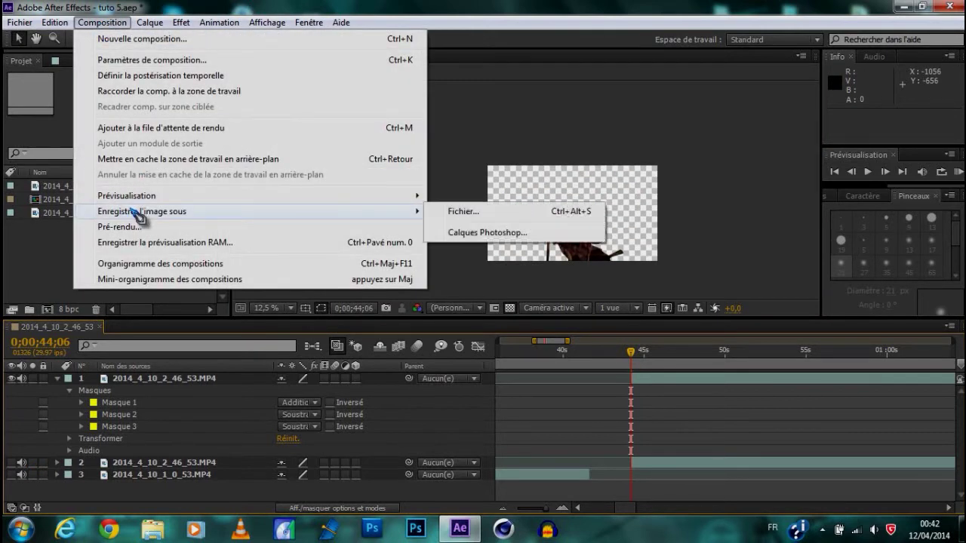
mouse_move(158, 213)
click(458, 212)
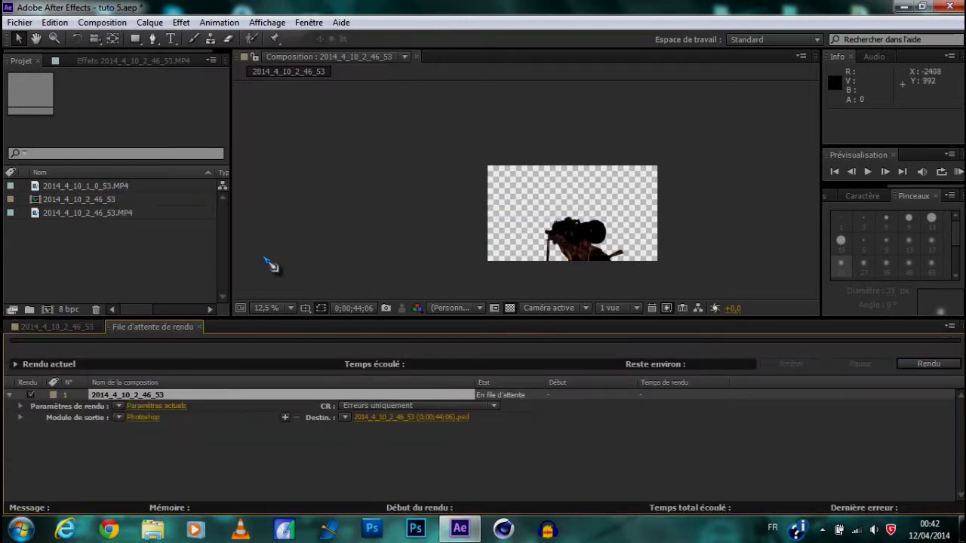
click(155, 419)
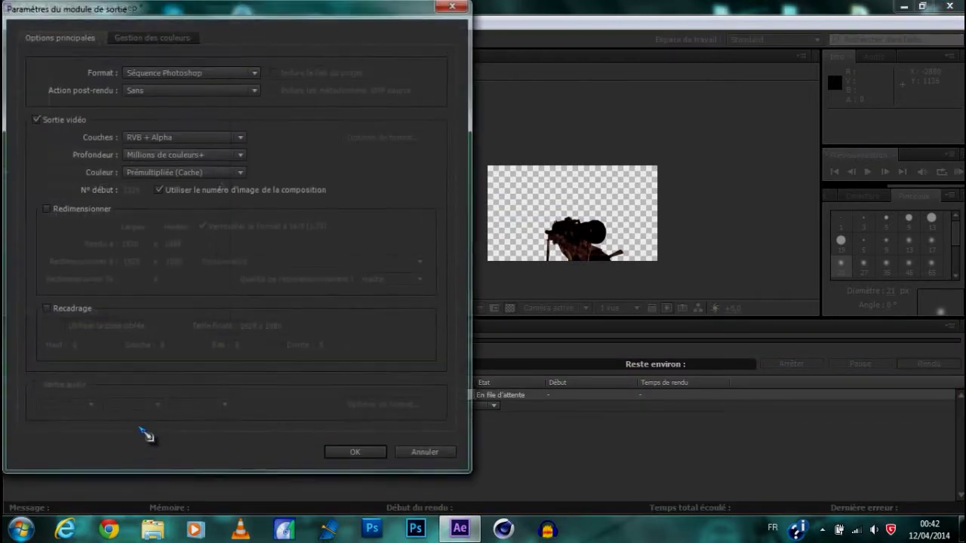
click(198, 72)
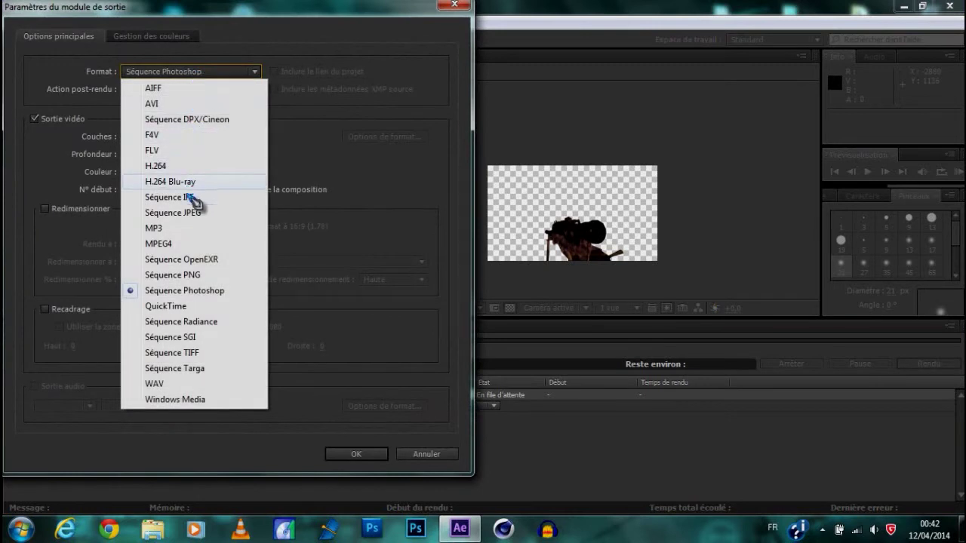
click(197, 280)
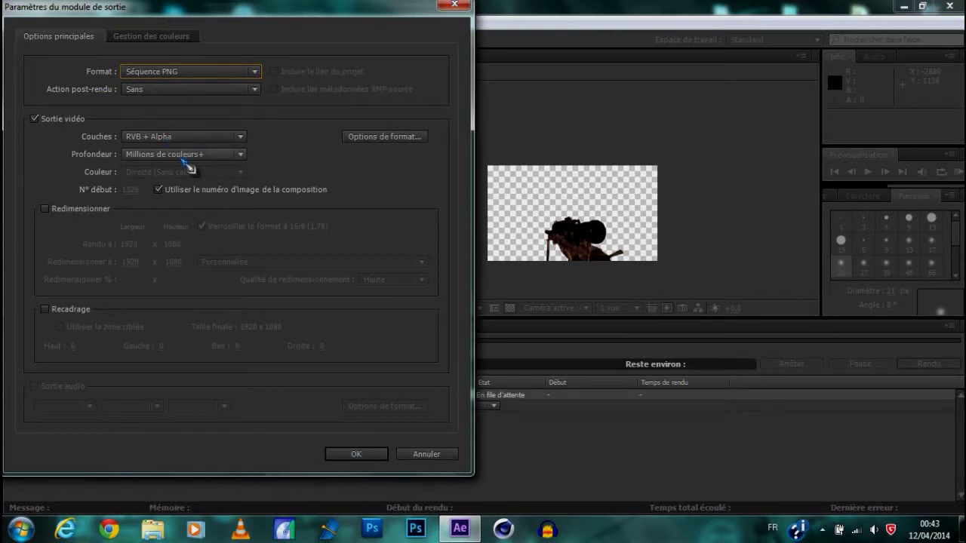
click(366, 457)
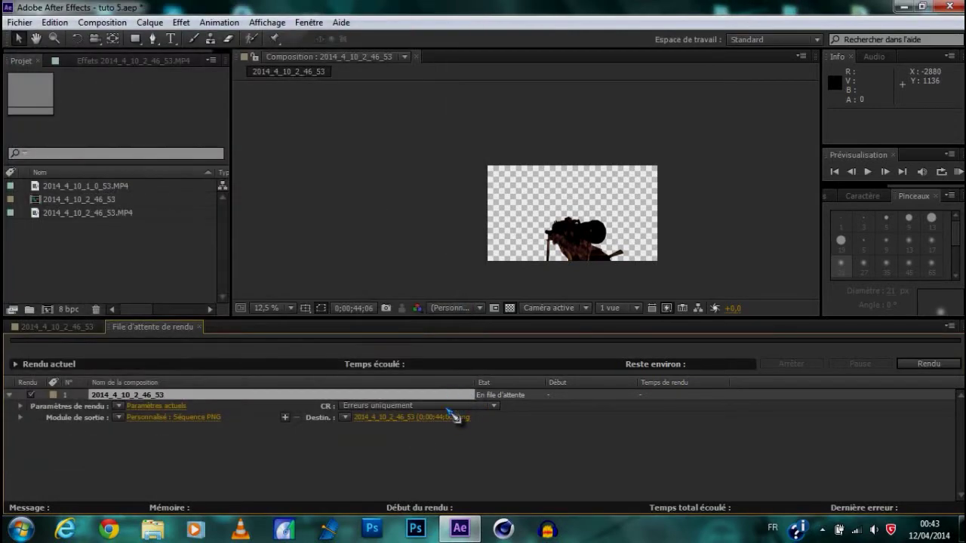
Set the destination to sniper.png on the Bureau, render the frame and close the queue
click(427, 420)
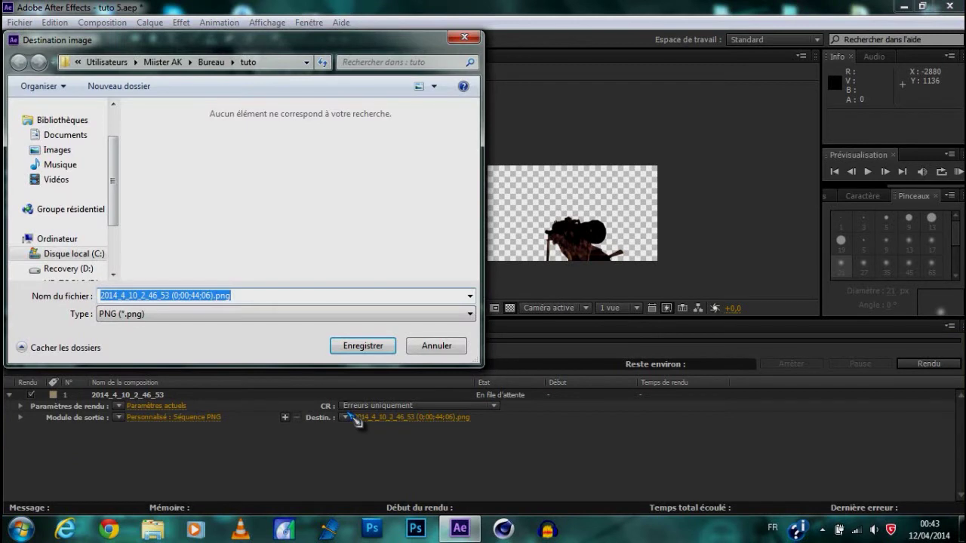
text(sniper)
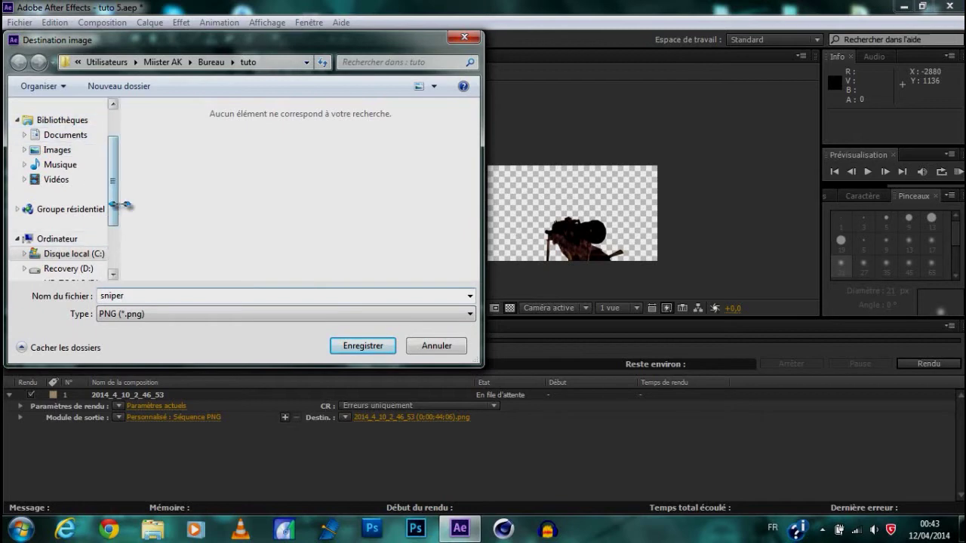
scroll(75, 151, up, 3)
click(59, 126)
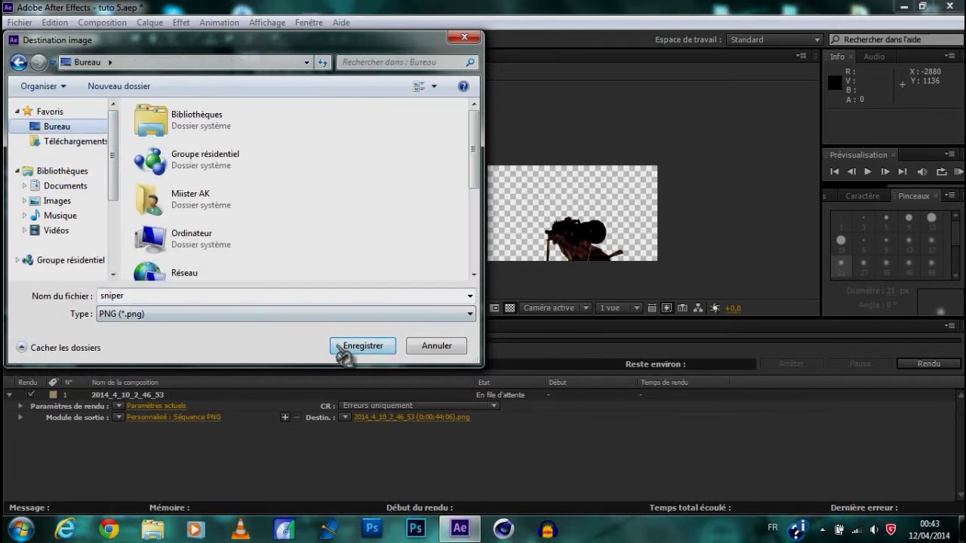
click(340, 347)
click(929, 364)
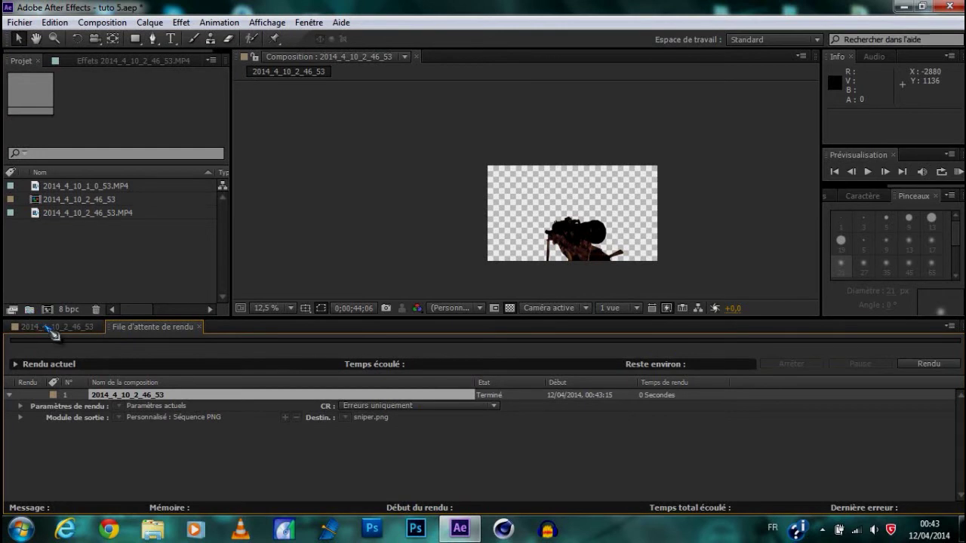
click(199, 327)
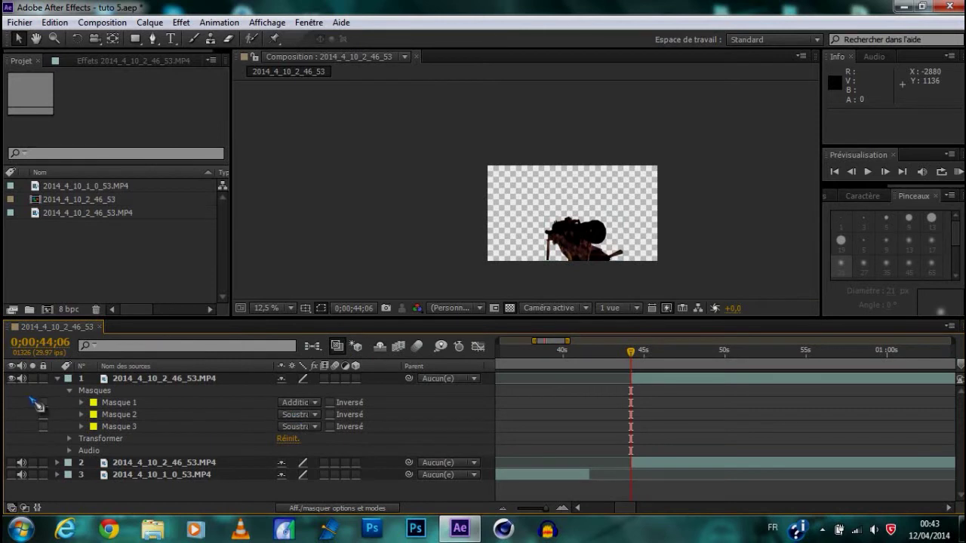
Delete the masked footage layer and turn the transparency grid back off
click(165, 380)
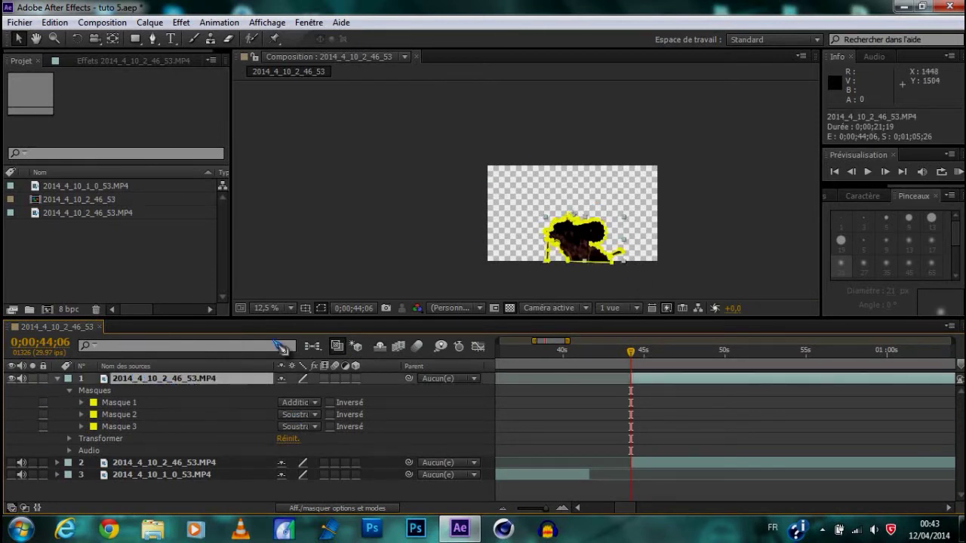
key(Delete)
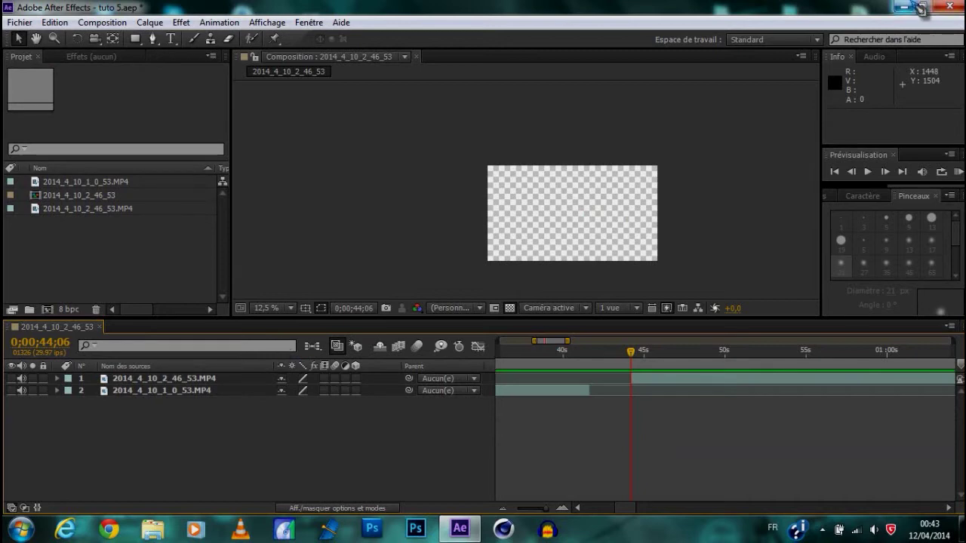
click(510, 308)
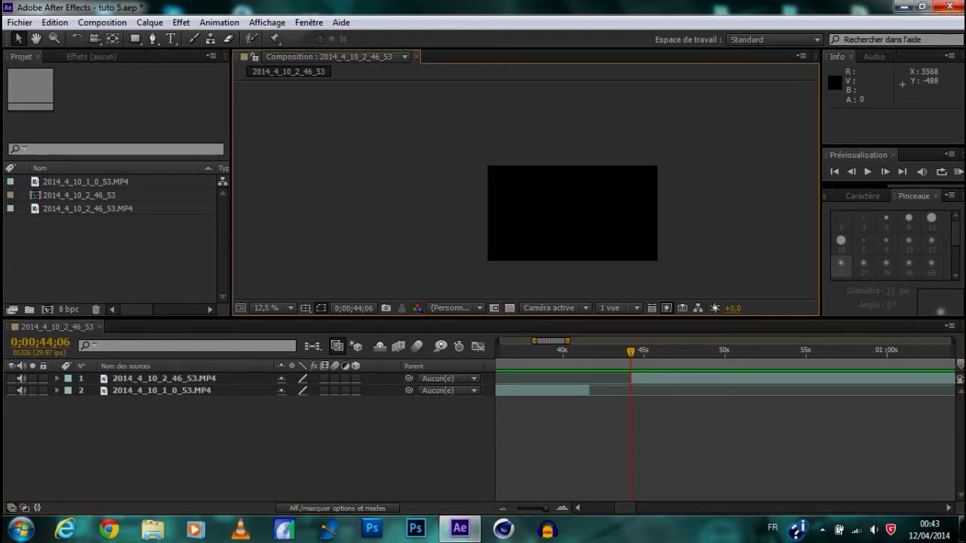
Import sniper.png from the desktop into the Project panel and place it as layer 2
click(905, 8)
mouse_move(104, 409)
mouse_down()
mouse_move(369, 392)
mouse_move(236, 410)
mouse_move(225, 421)
mouse_up()
drag(55, 226, 132, 377)
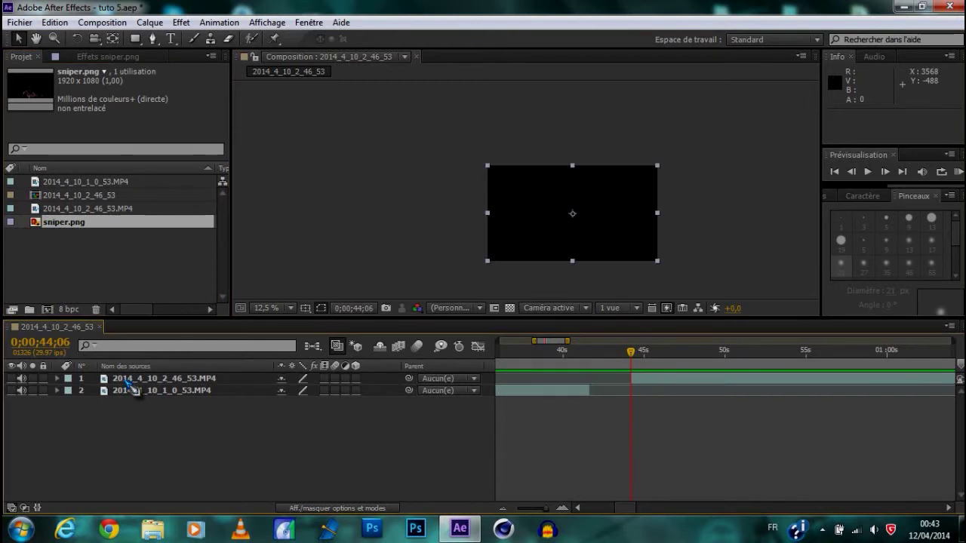
drag(129, 384, 129, 389)
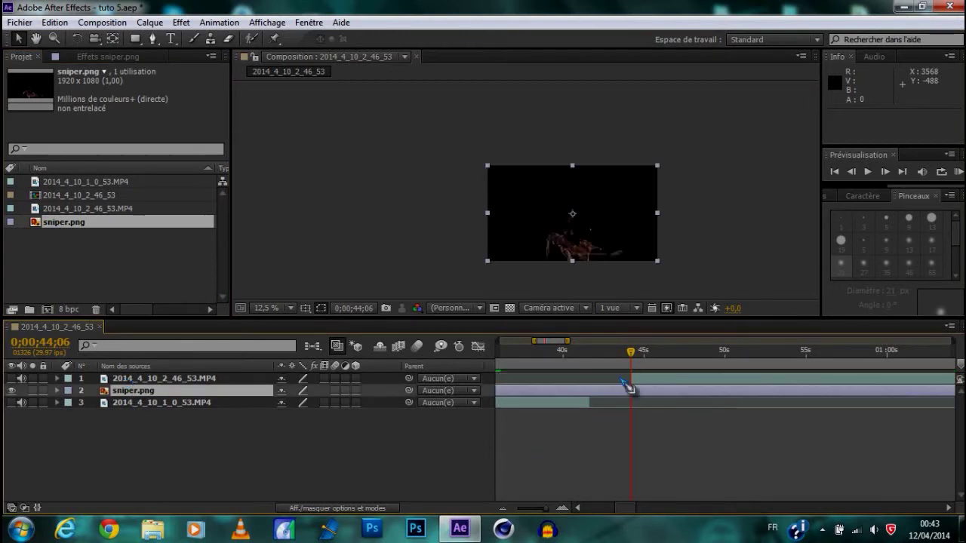
Zoom the timeline to frames and set the current time to 0;00;41;19
click(594, 350)
scroll(610, 240, up, 1)
scroll(613, 241, down, 1)
scroll(565, 210, up, 2)
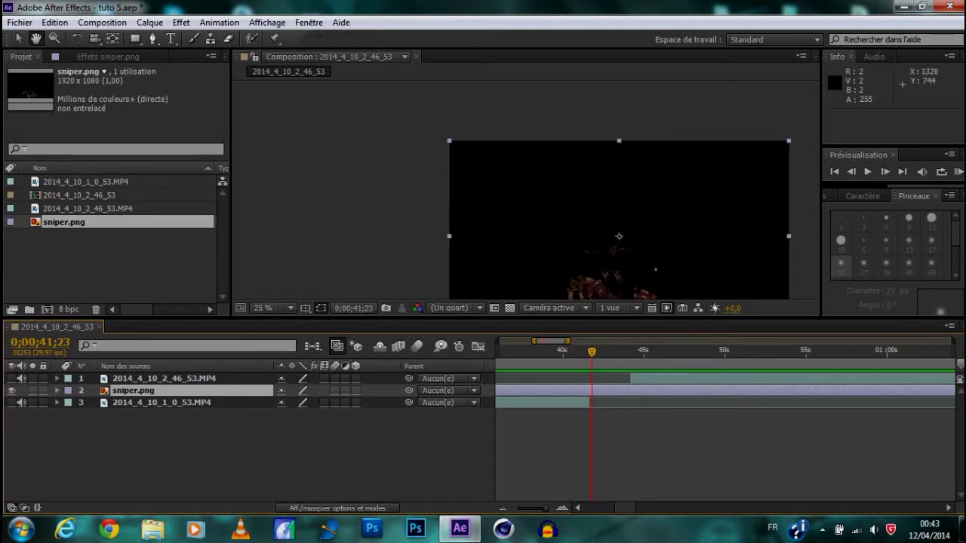
scroll(610, 253, up, 2)
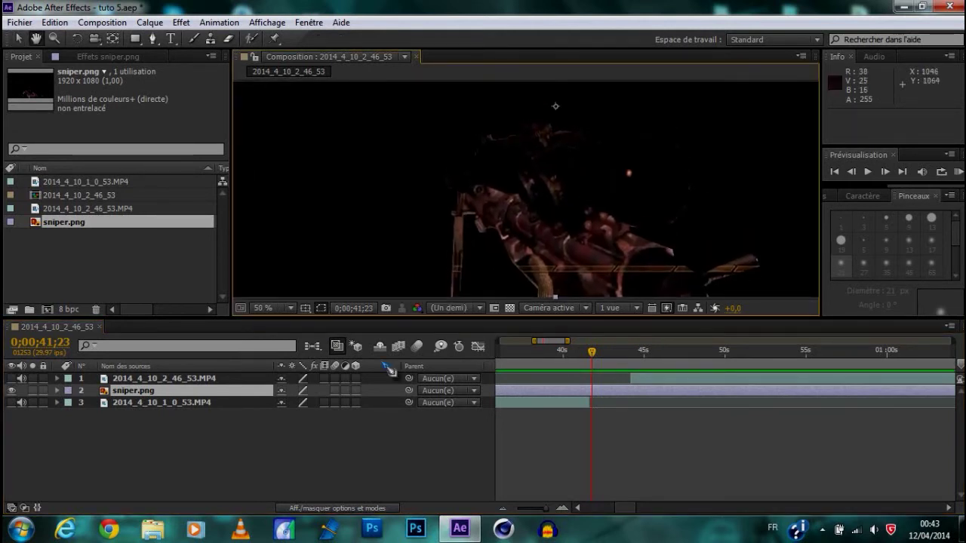
key(v)
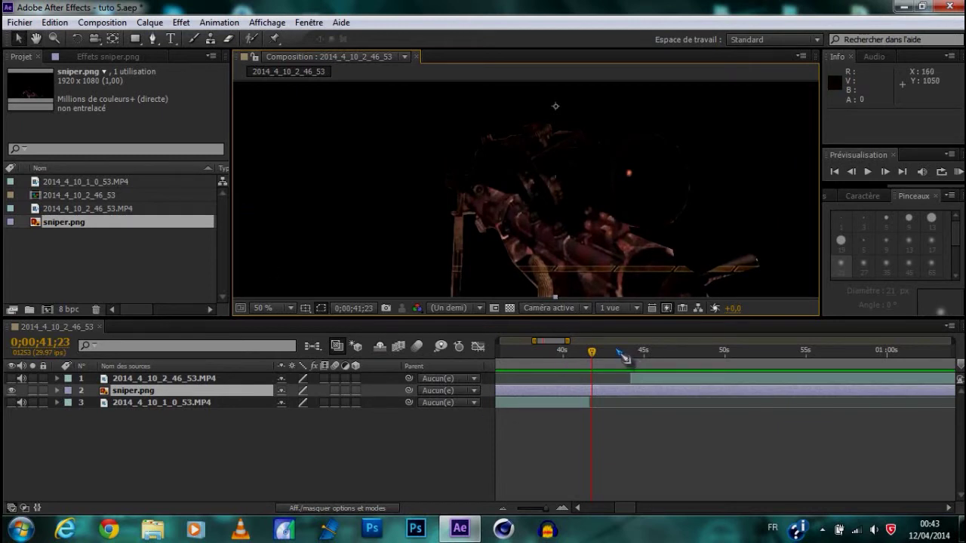
drag(591, 351, 580, 351)
click(587, 352)
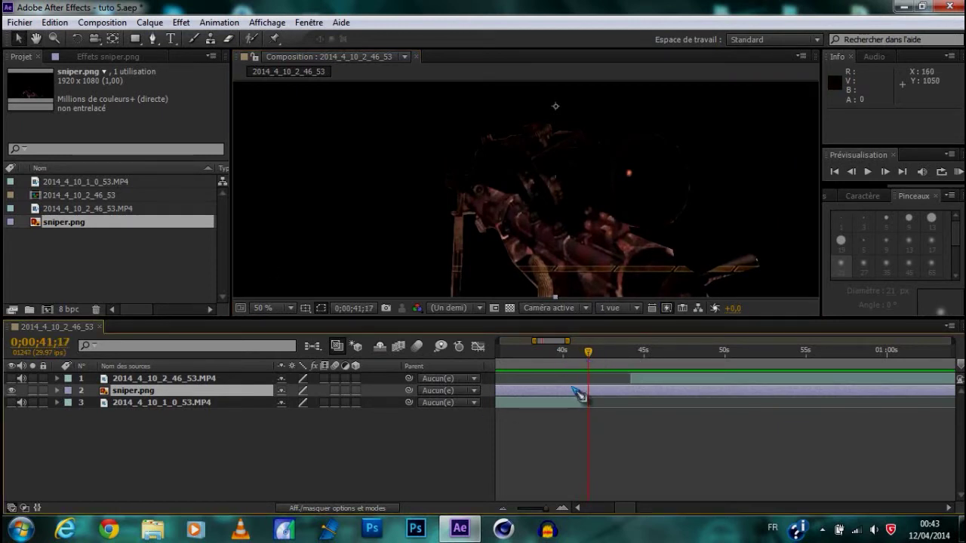
click(563, 511)
click(563, 510)
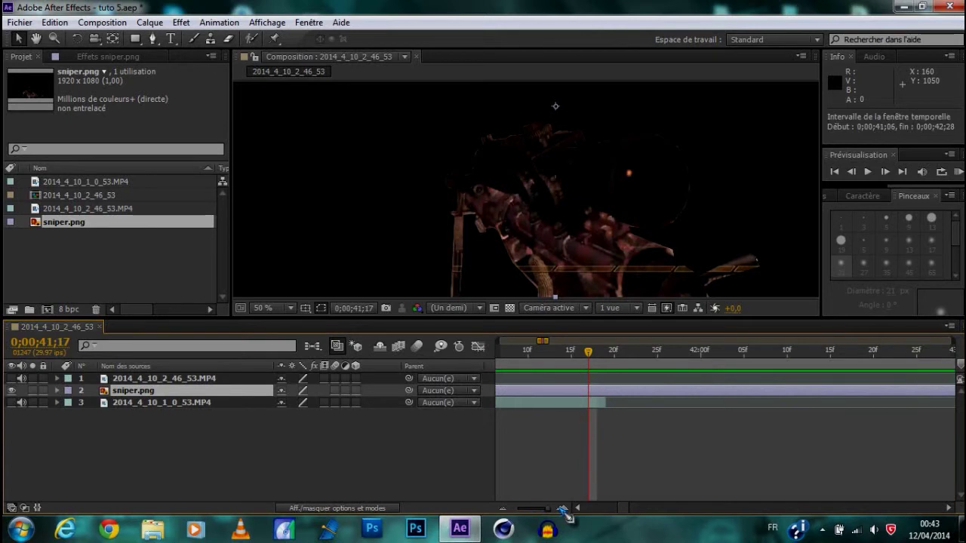
click(609, 353)
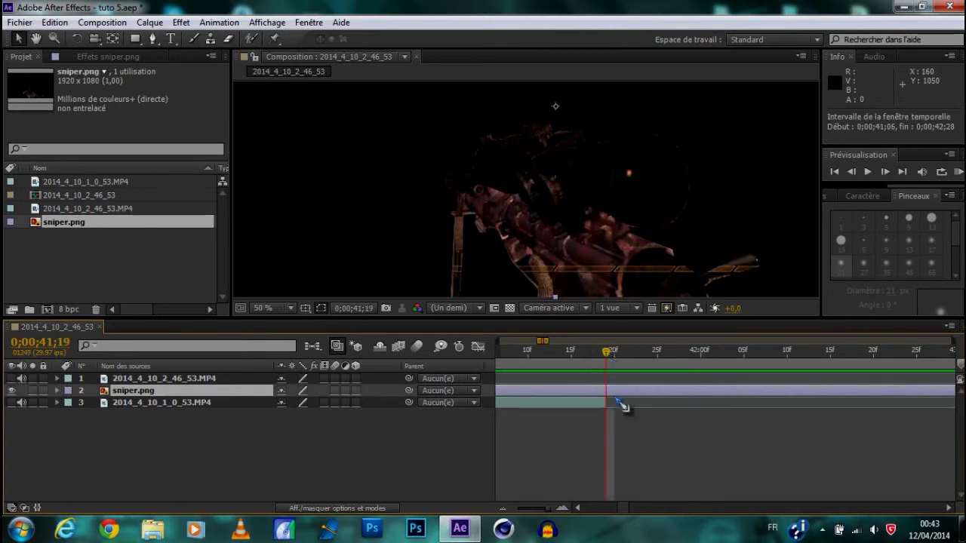
Split sniper.png at 0;00;41;19 with Ctrl+Shift+D and delete the earlier piece
key(ctrl+shift+d)
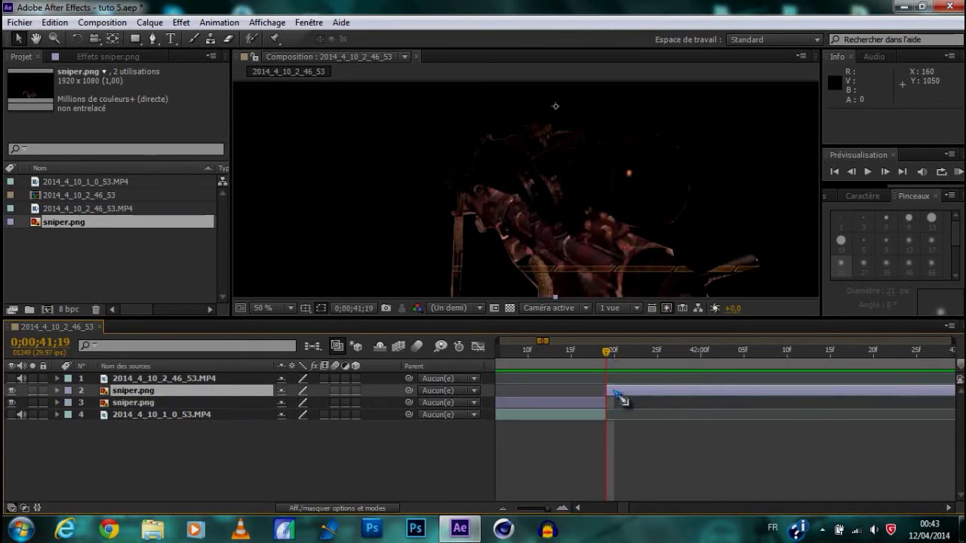
click(572, 403)
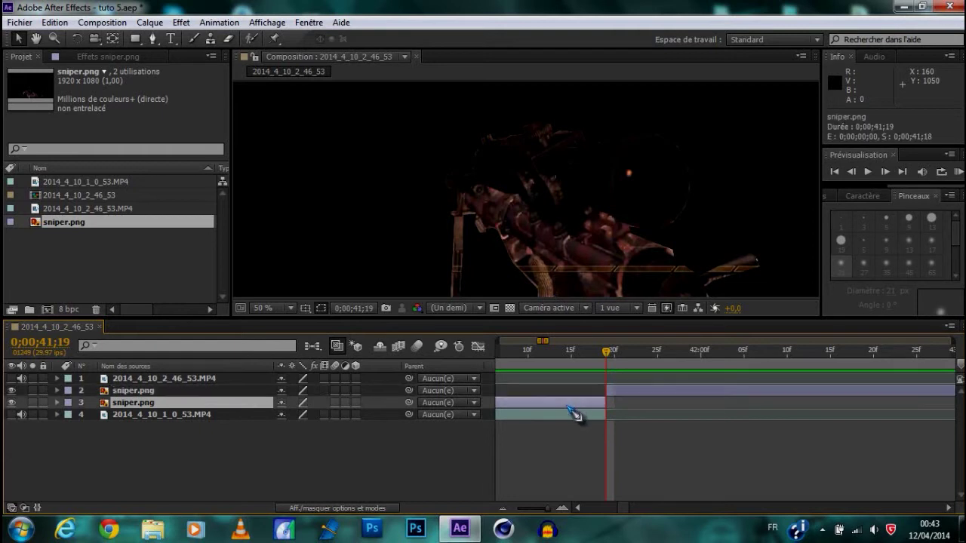
key(Delete)
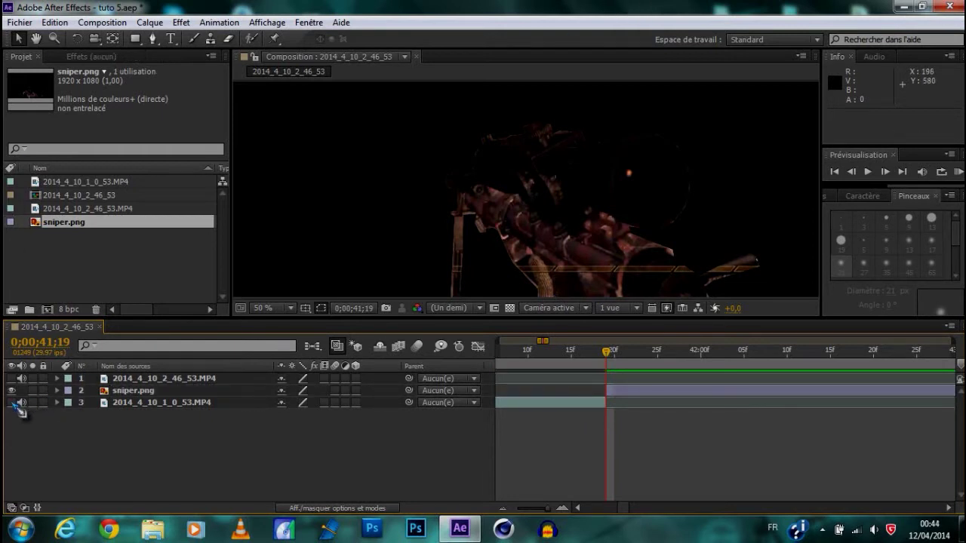
click(580, 356)
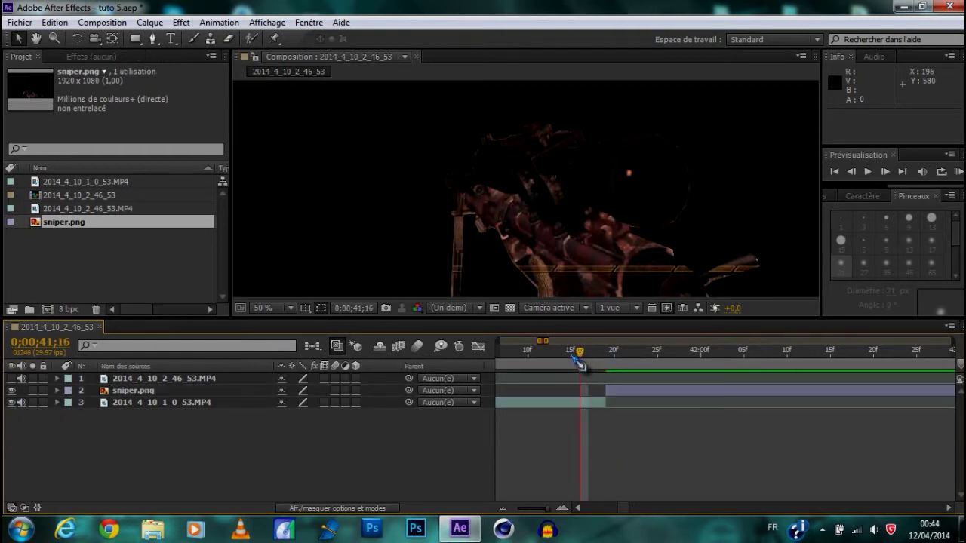
Zoom the timeline back out and preview the footage around the cut
drag(582, 362, 609, 364)
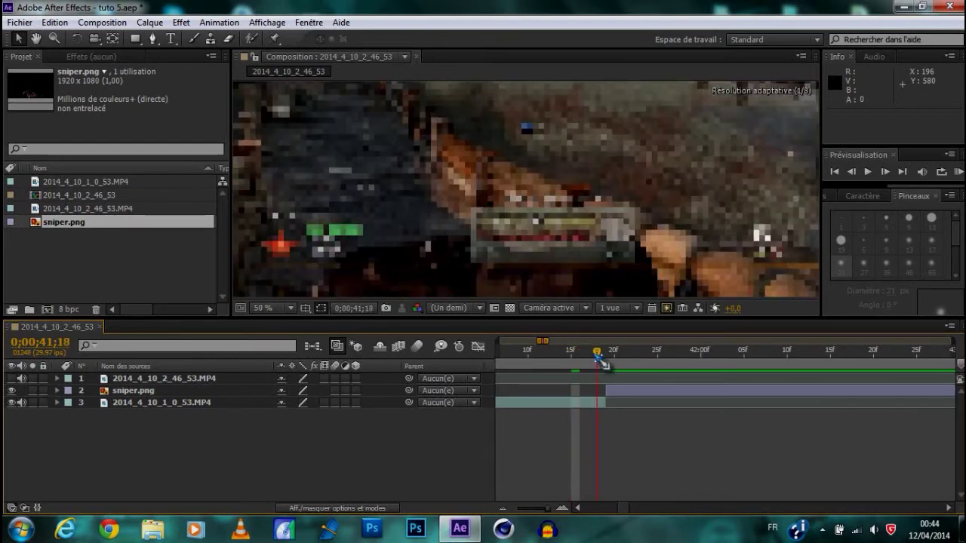
drag(562, 508, 504, 508)
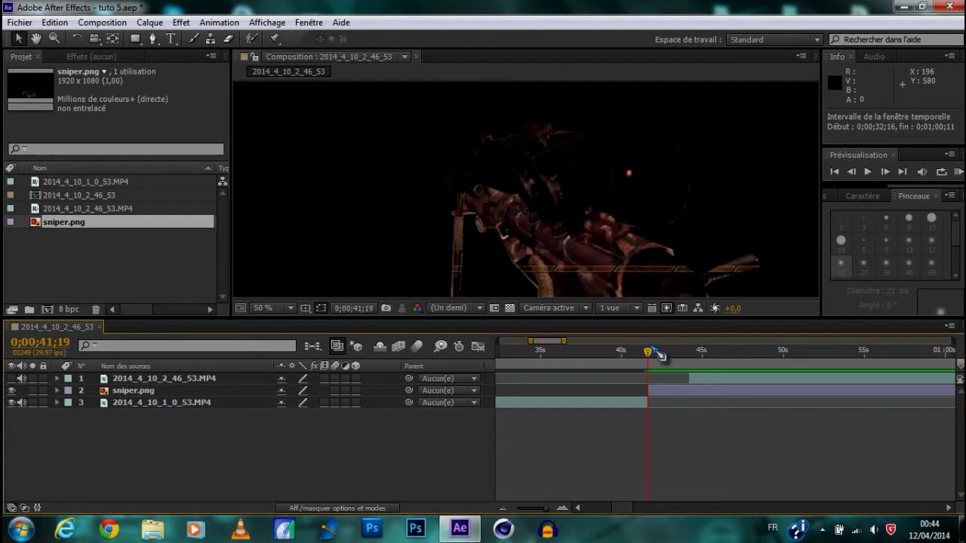
mouse_move(650, 352)
mouse_down()
mouse_move(674, 353)
mouse_move(652, 364)
mouse_up()
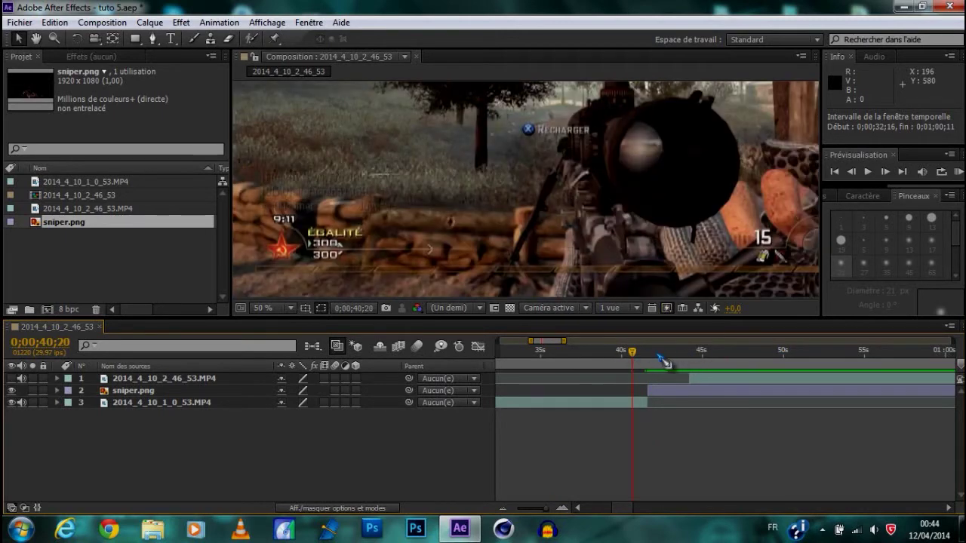
click(645, 352)
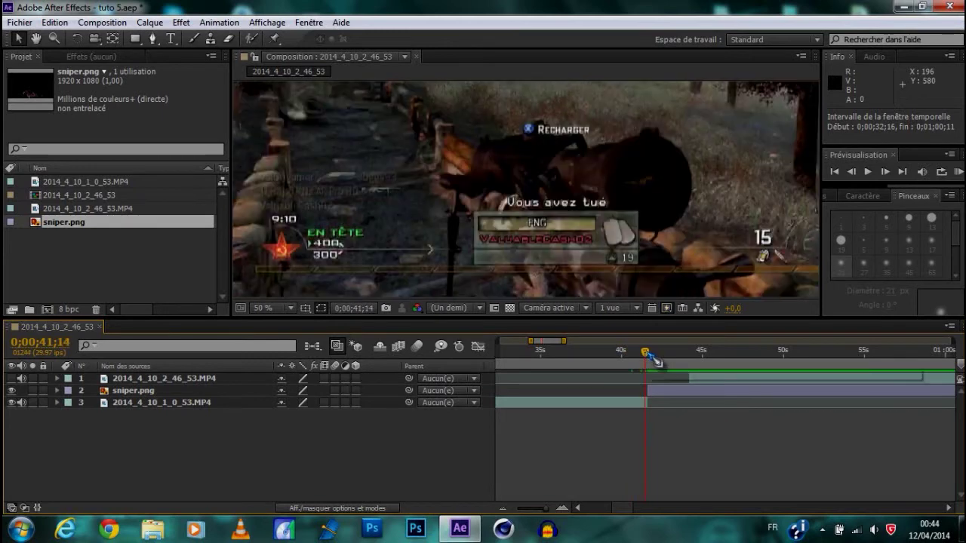
click(703, 356)
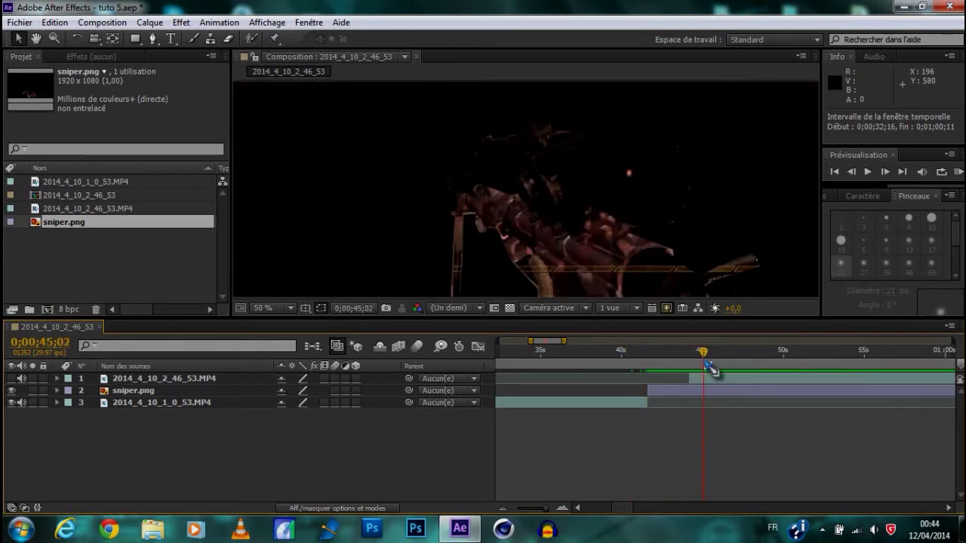
Go to 0;00;45;00 and drag 2014_4_10_2_46_53.MP4 to start at that time
click(353, 310)
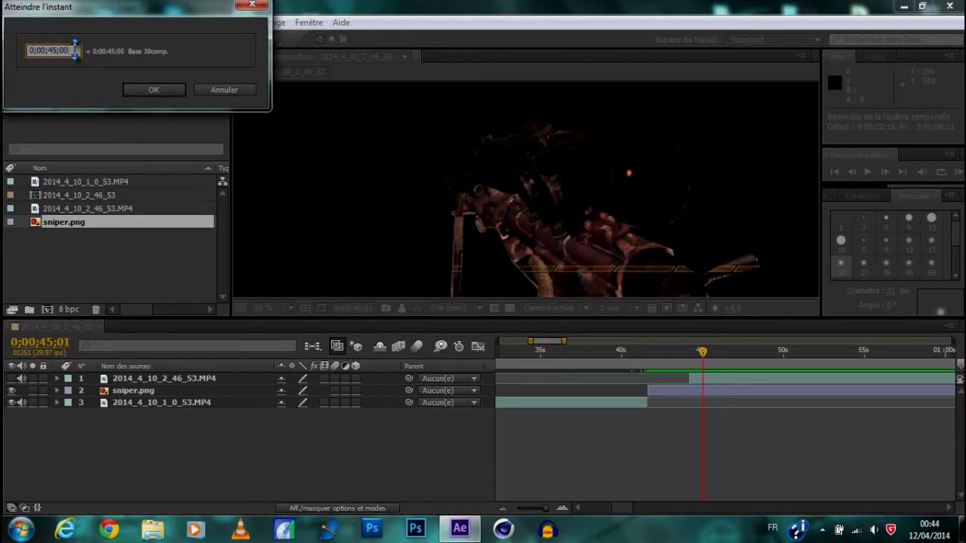
key(Return)
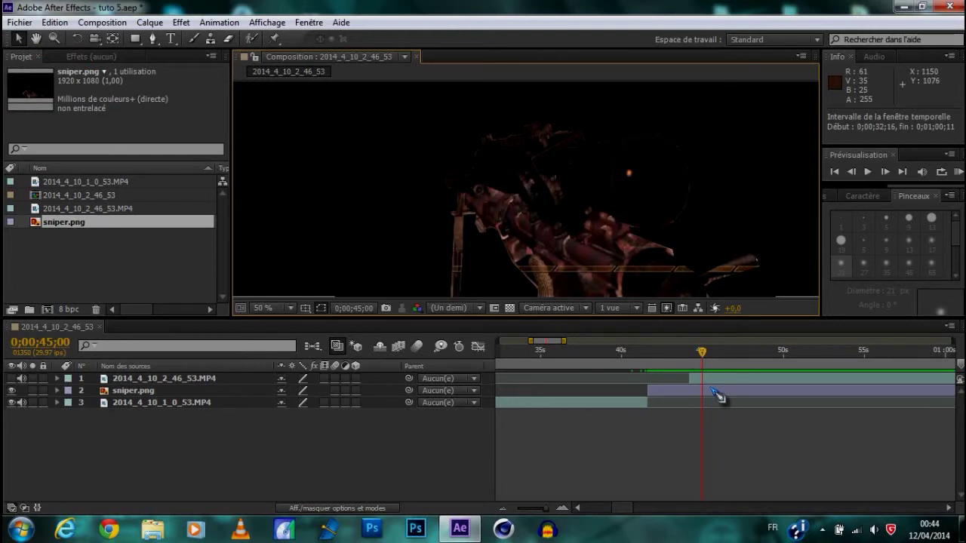
drag(729, 380, 744, 383)
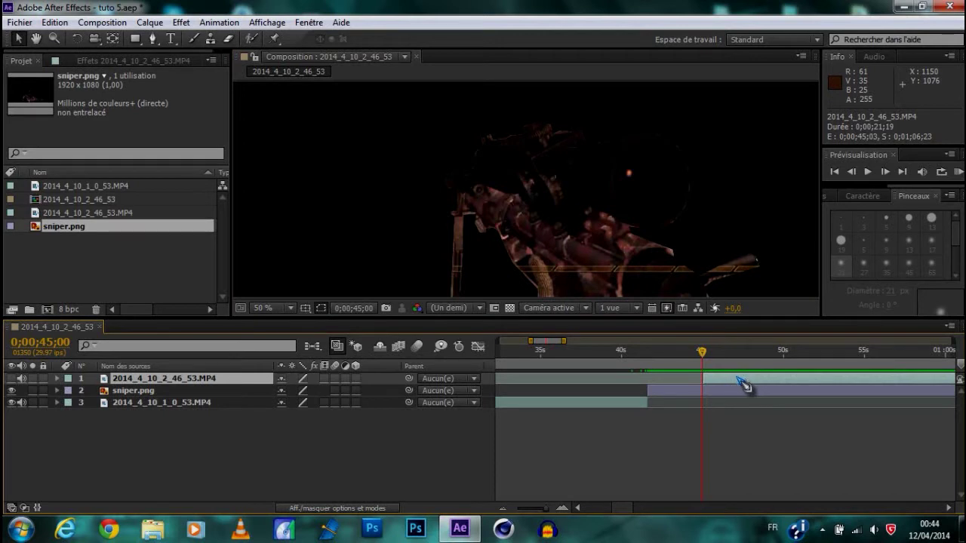
click(747, 391)
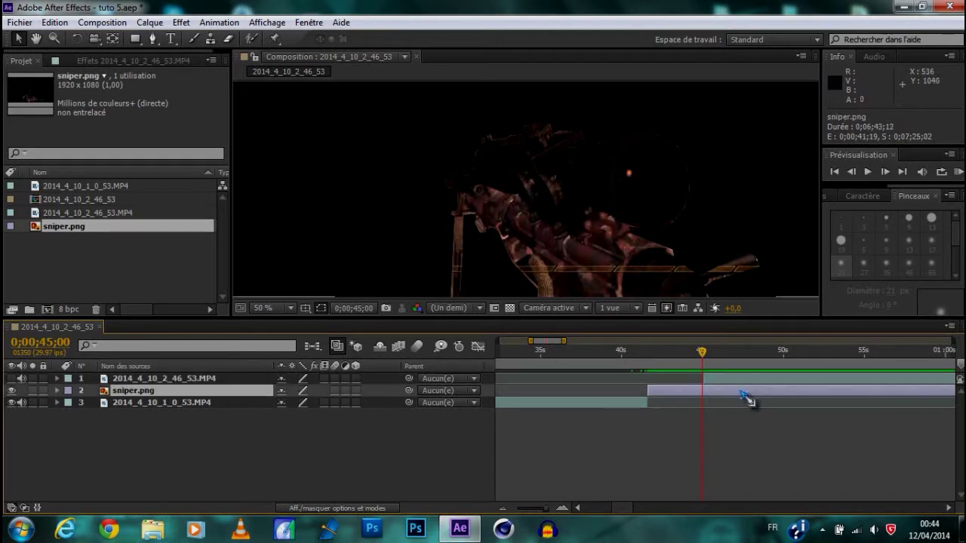
Create a white composition-sized solid named 'form' via Créer > Solide
click(228, 484)
right_click(216, 436)
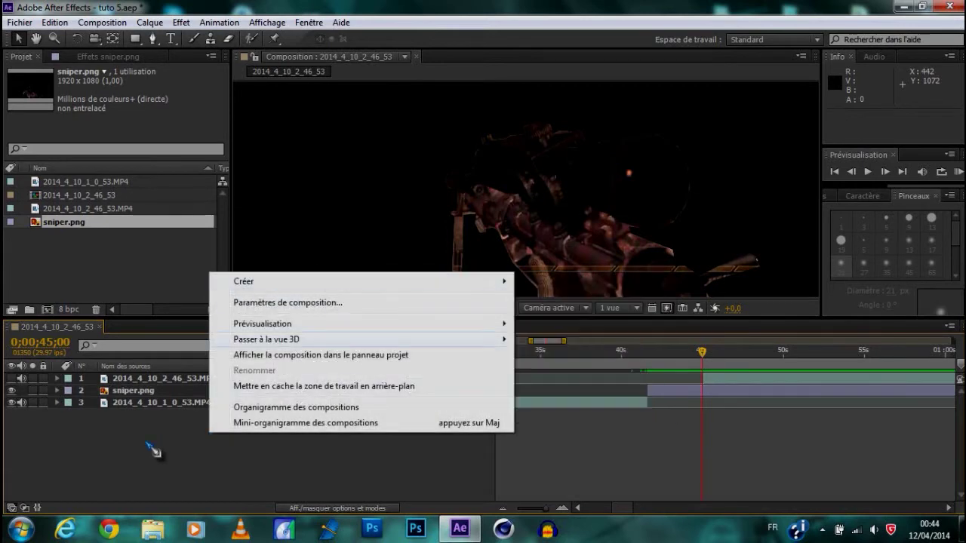
mouse_move(309, 282)
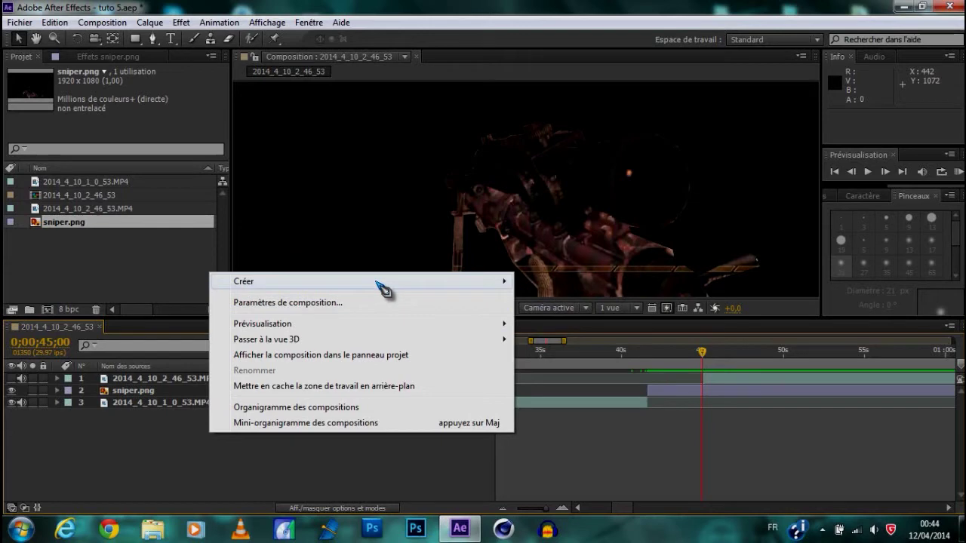
click(562, 318)
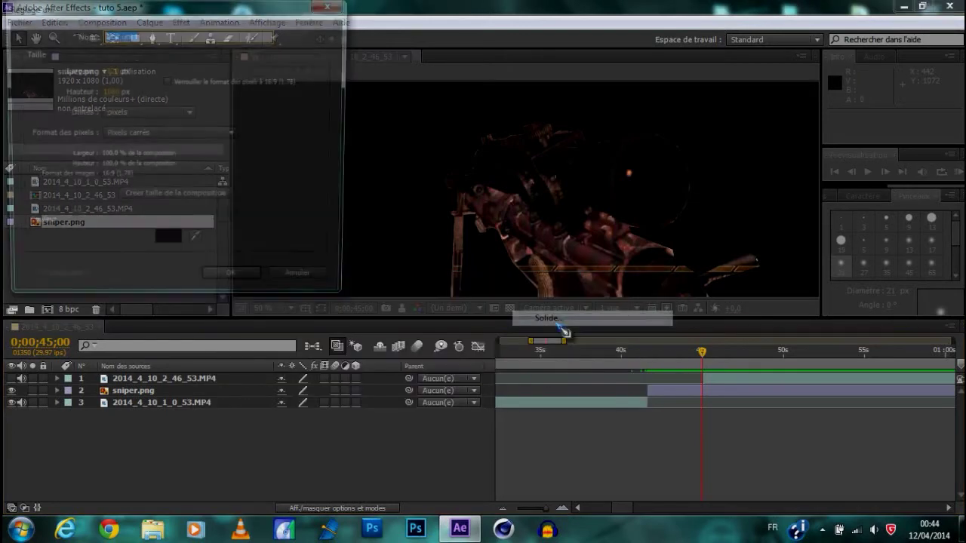
click(166, 240)
drag(529, 108, 527, 53)
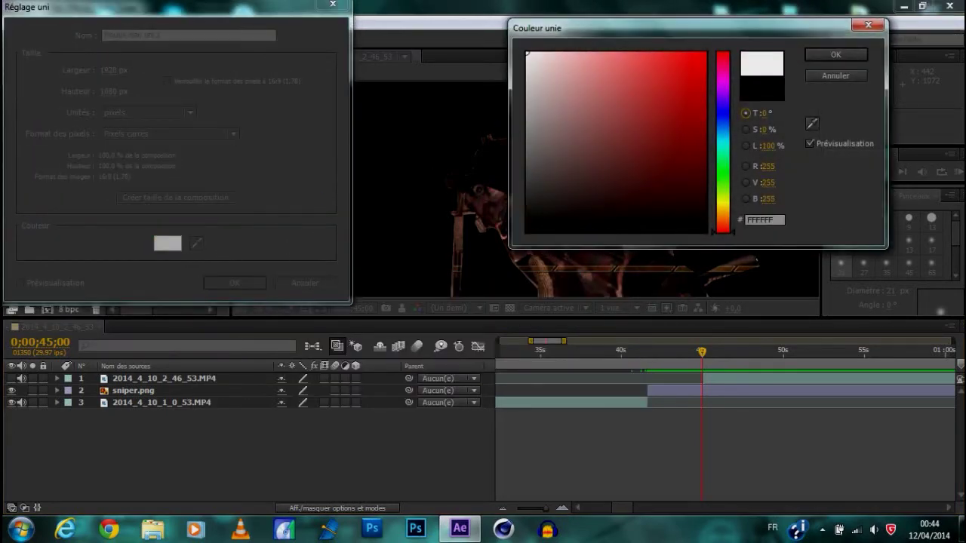
click(843, 59)
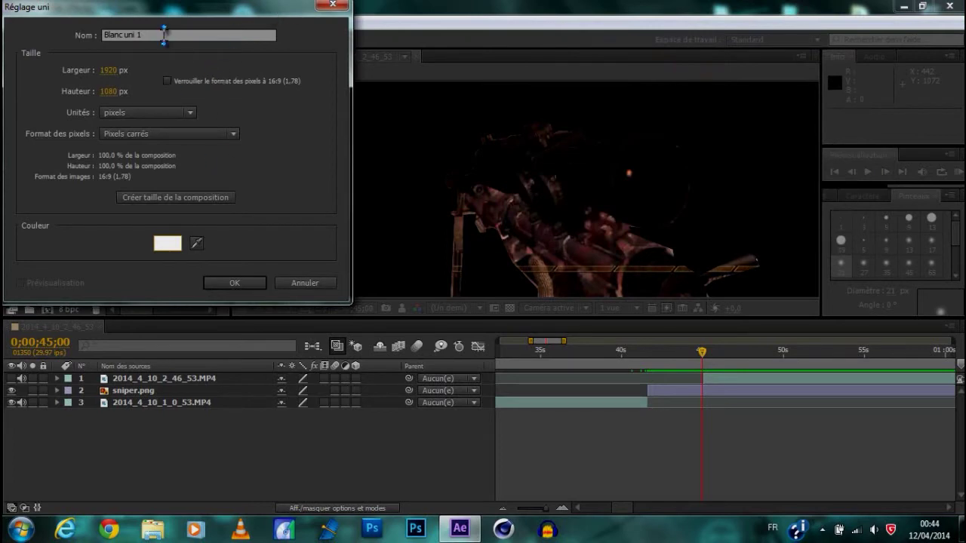
text(form)
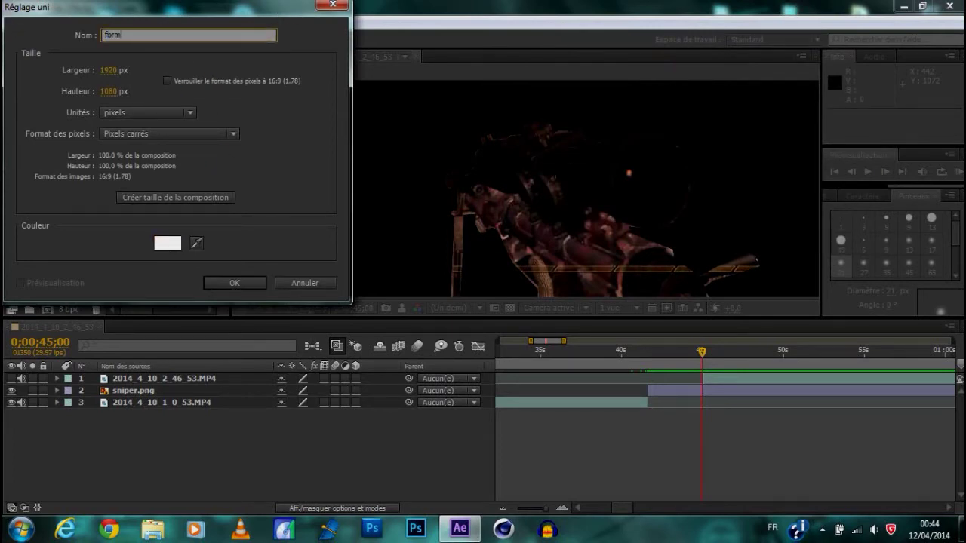
key(Return)
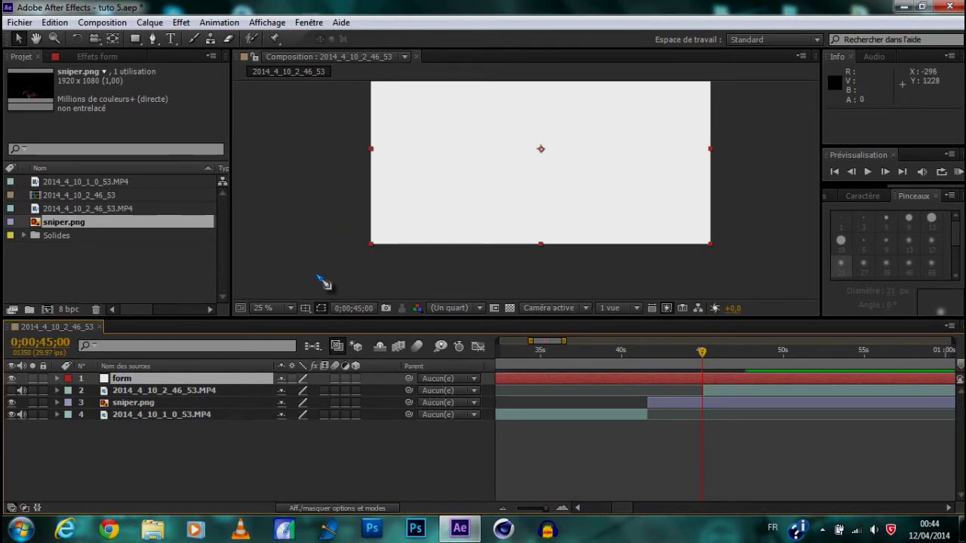
Split form at 0;00;41;17, delete the earlier piece, and move it below 2014_4_10_2_46_53.MP4
click(649, 352)
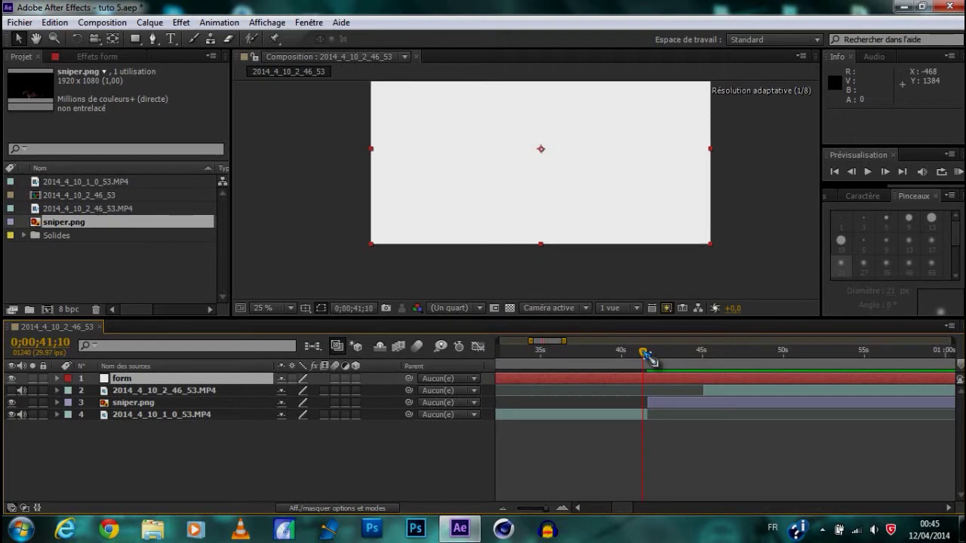
drag(649, 360, 648, 360)
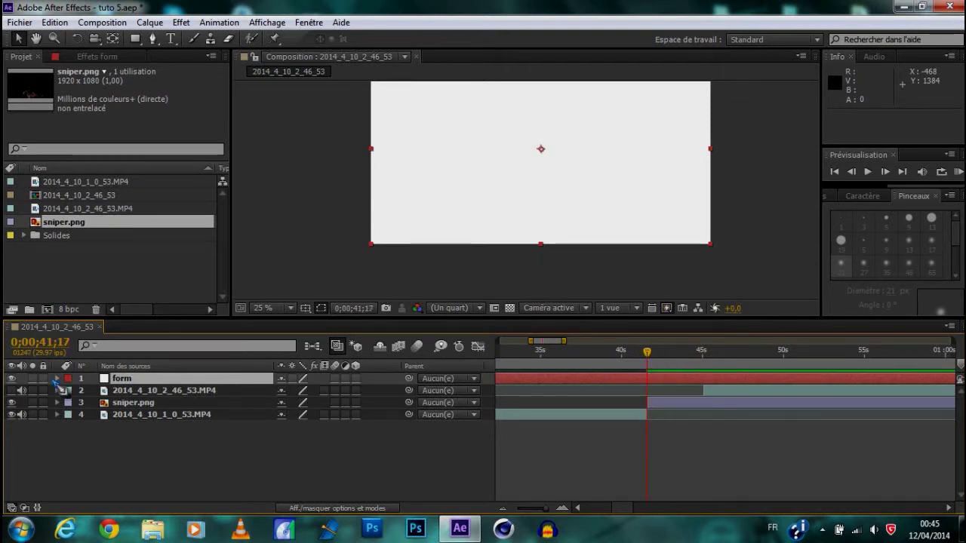
key(ctrl+shift+d)
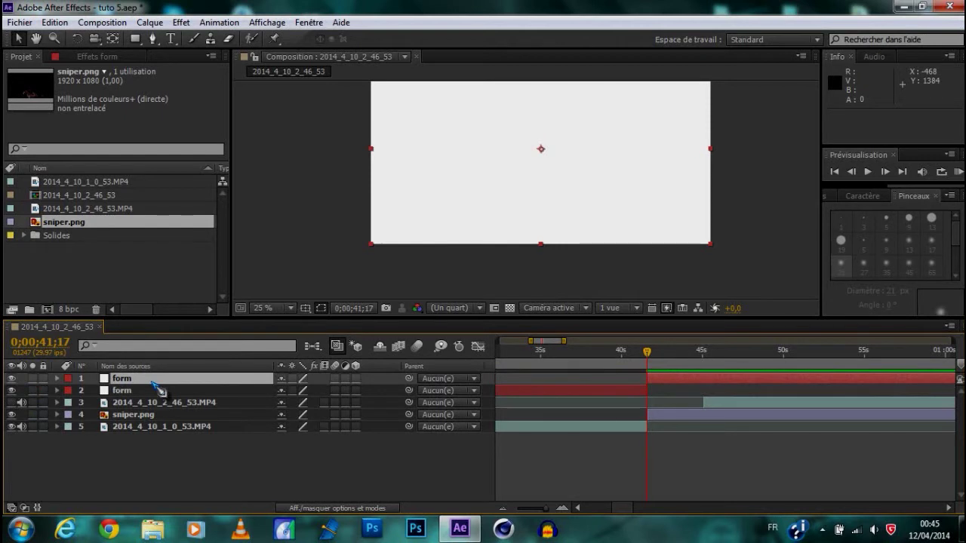
drag(646, 390, 644, 391)
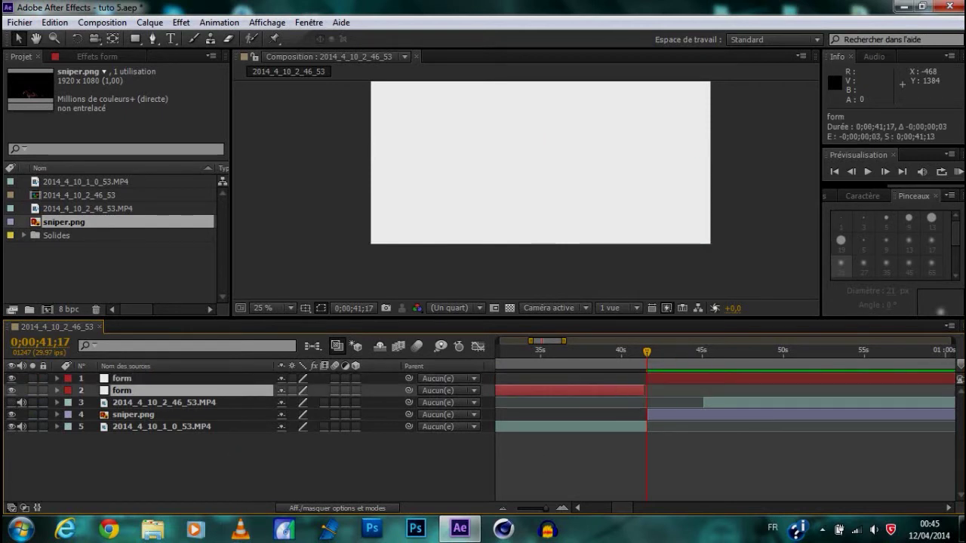
key(Delete)
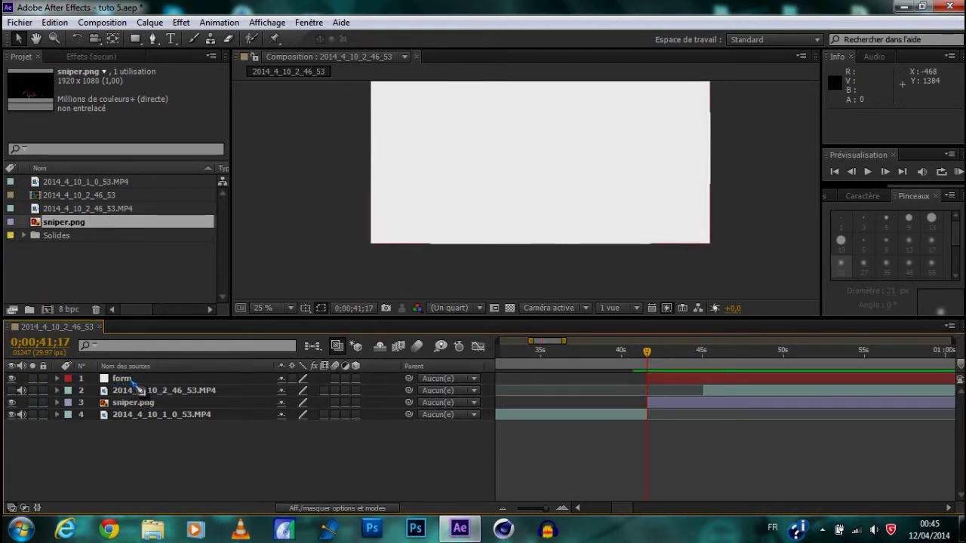
drag(134, 381, 129, 399)
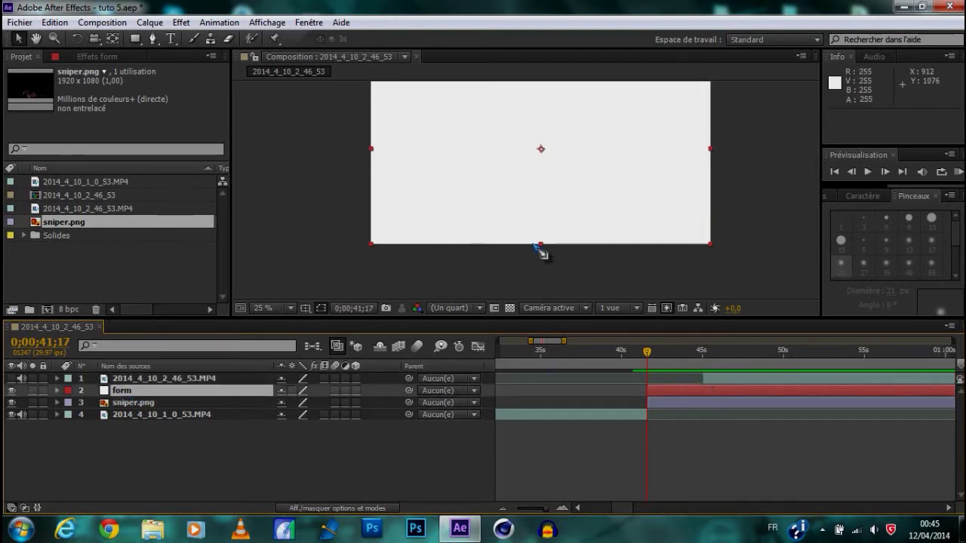
Apply Trapcode Form and set Base Form Size X 1920, Size Y 1080, Size Z 0
click(181, 22)
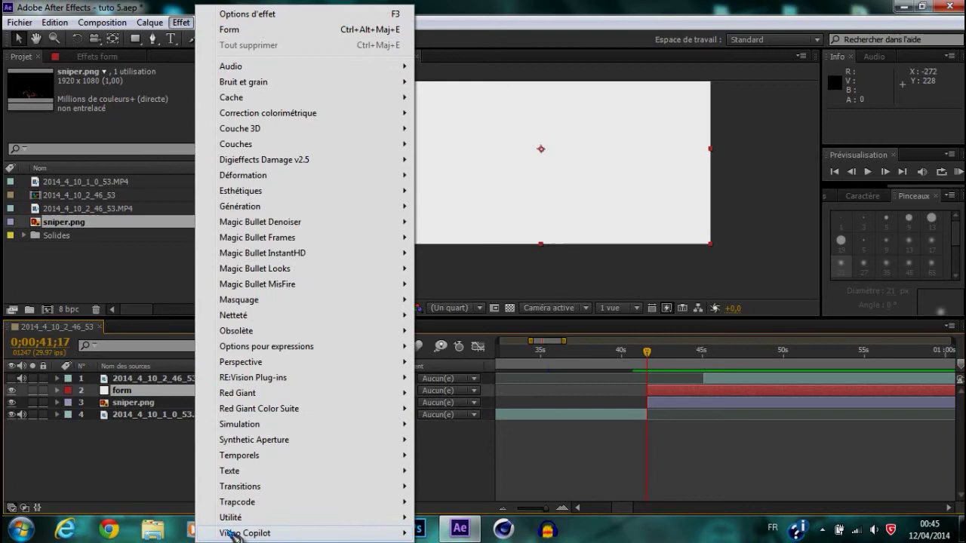
mouse_move(253, 504)
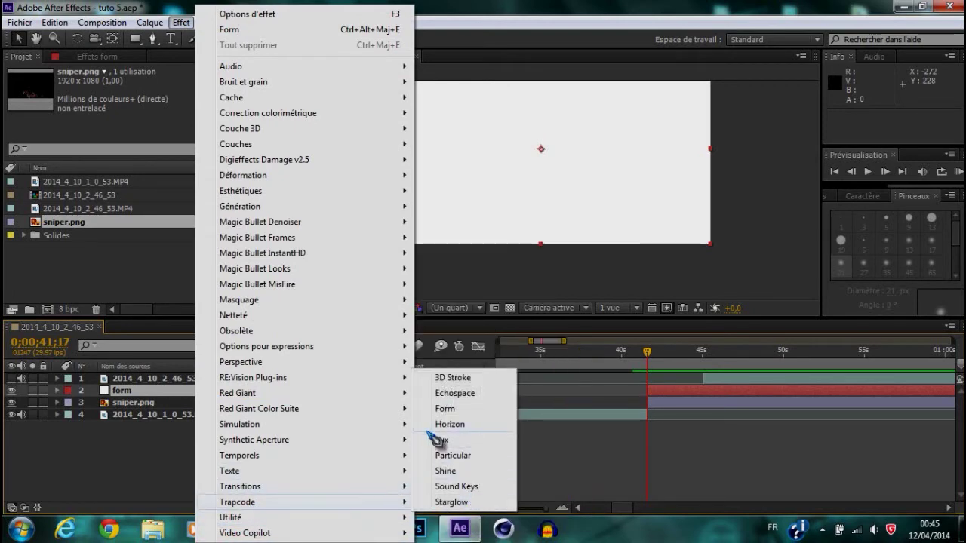
click(457, 410)
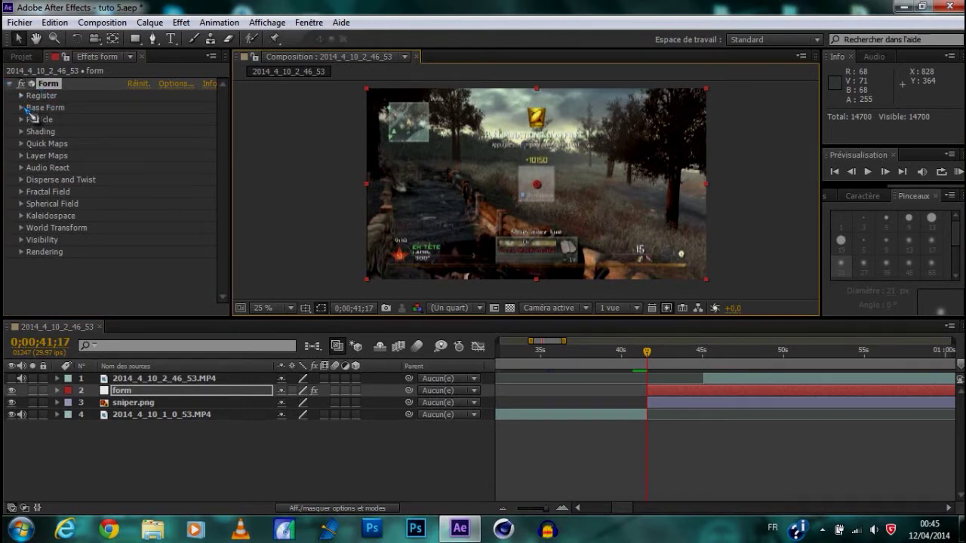
click(22, 107)
click(136, 131)
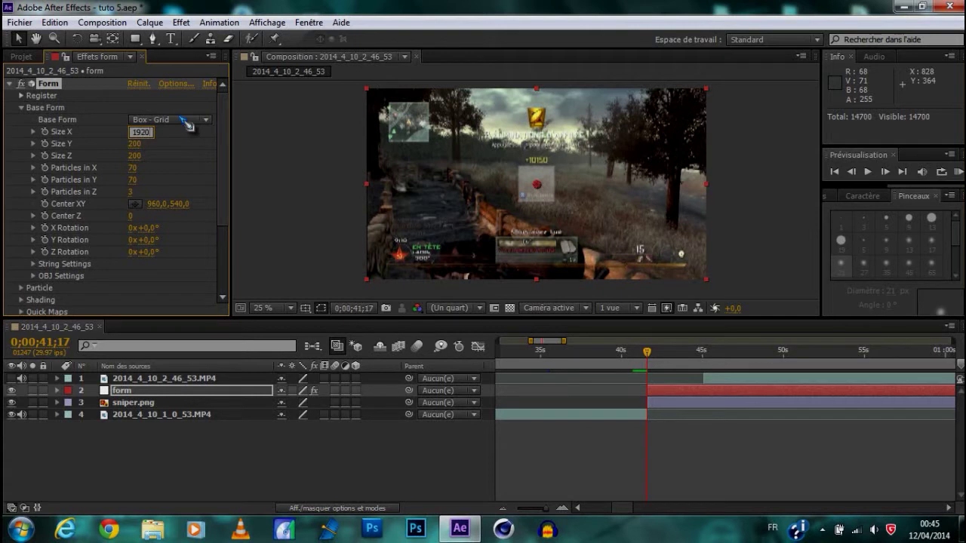
key(Return)
click(134, 144)
text(1080)
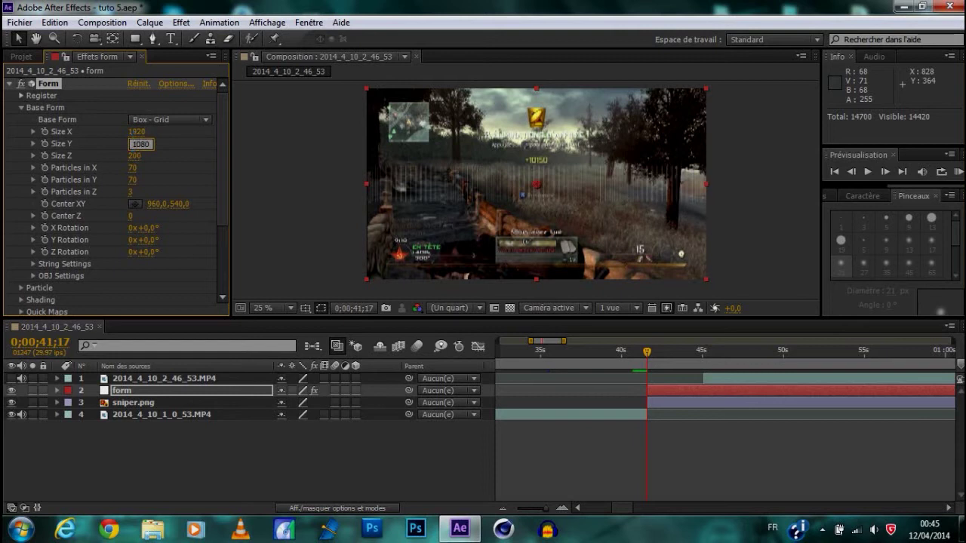
key(Return)
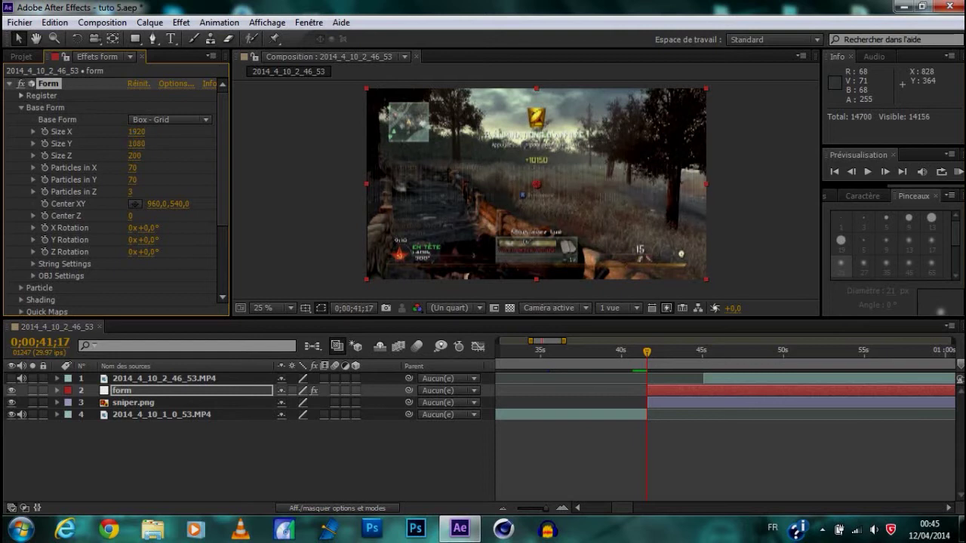
drag(134, 155, 106, 155)
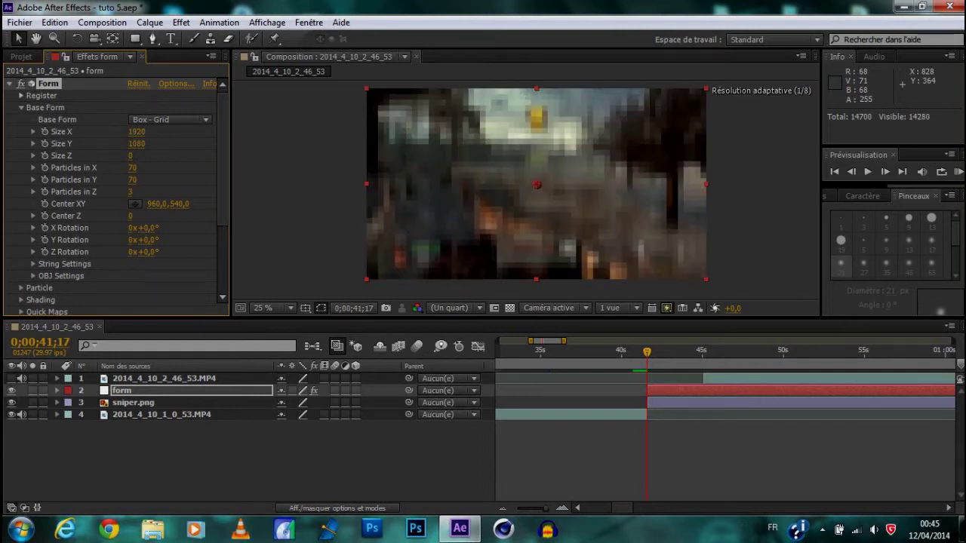
Set Form's Particles in X/Y/Z to 960, 540 and 1
click(135, 204)
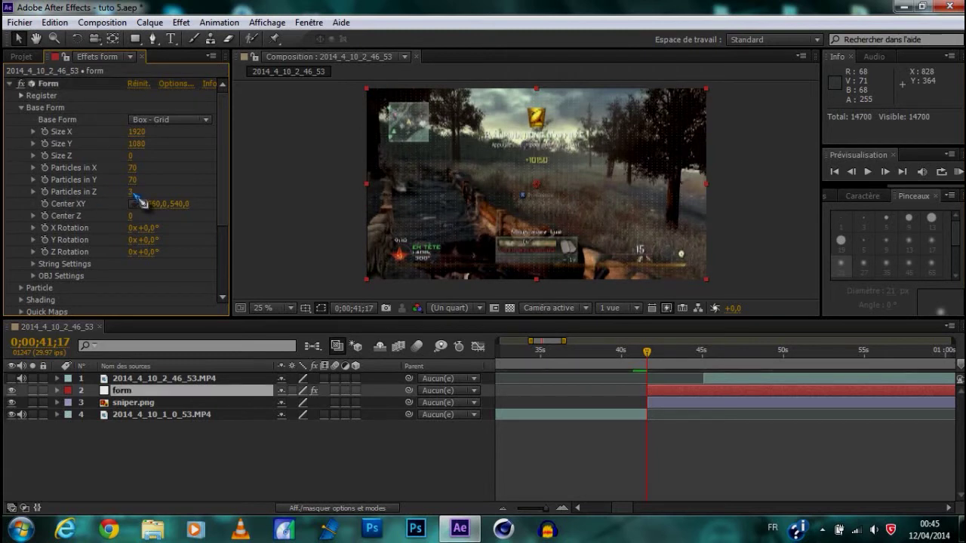
key(ctrl+z)
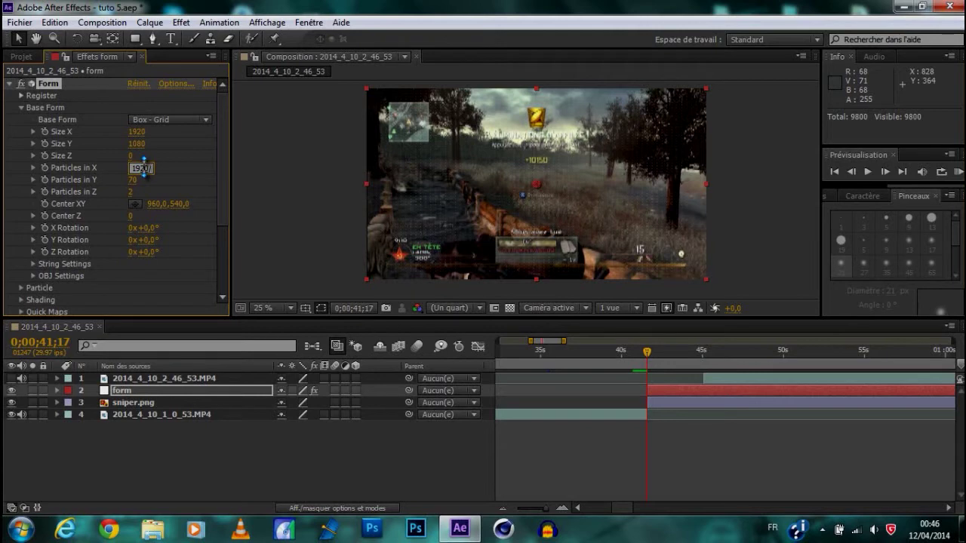
text(960)
key(Return)
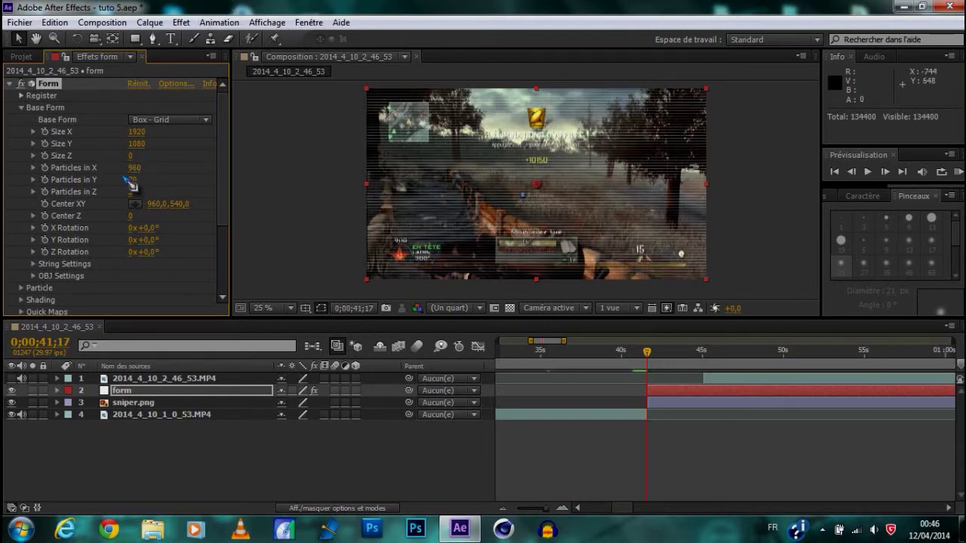
click(133, 180)
key(Return)
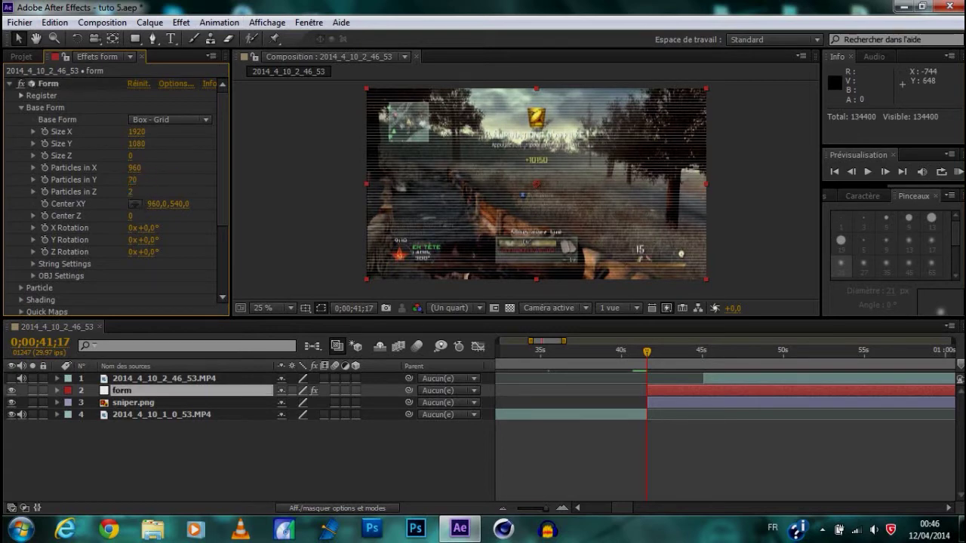
key(ctrl+z)
text(1080/2)
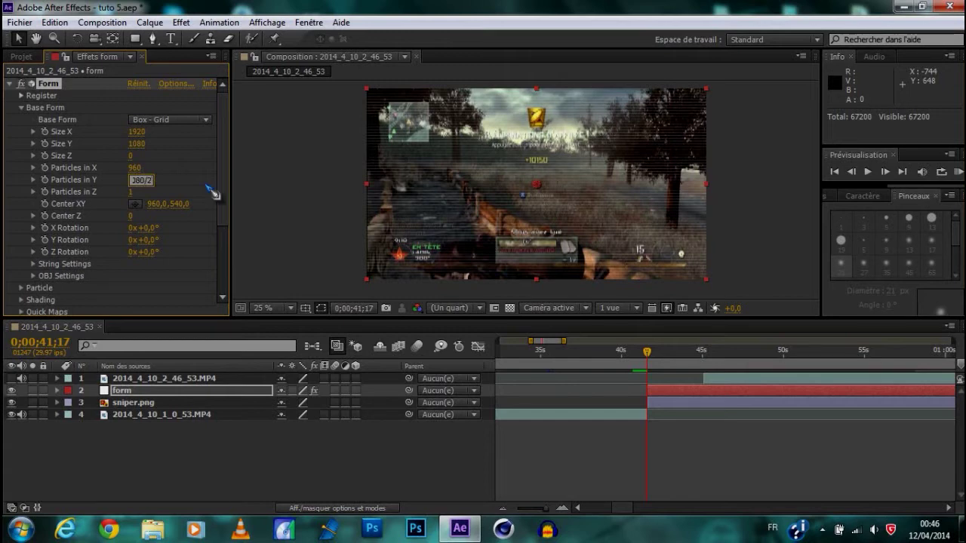
text(540)
key(Return)
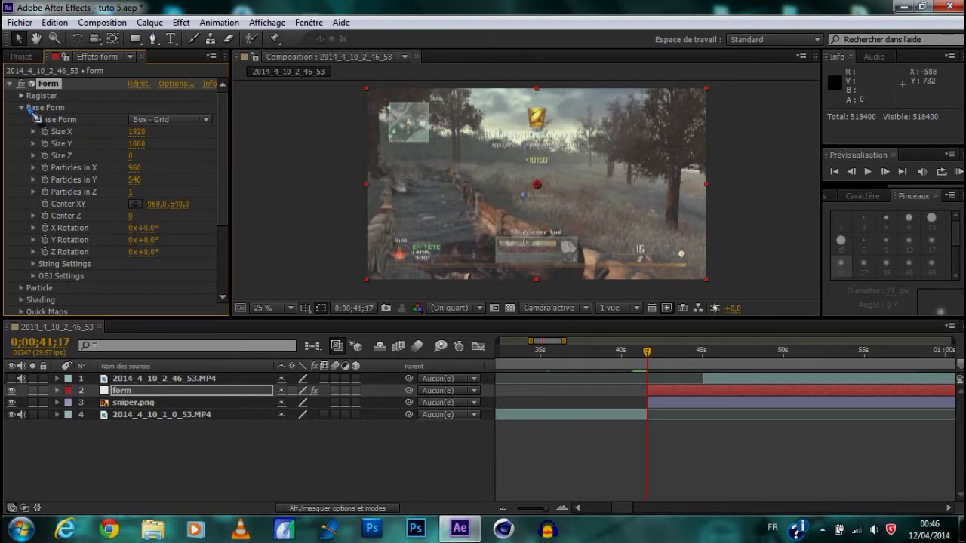
In Form's Particle group, change the particle Size to 2, then collapse the group
click(22, 108)
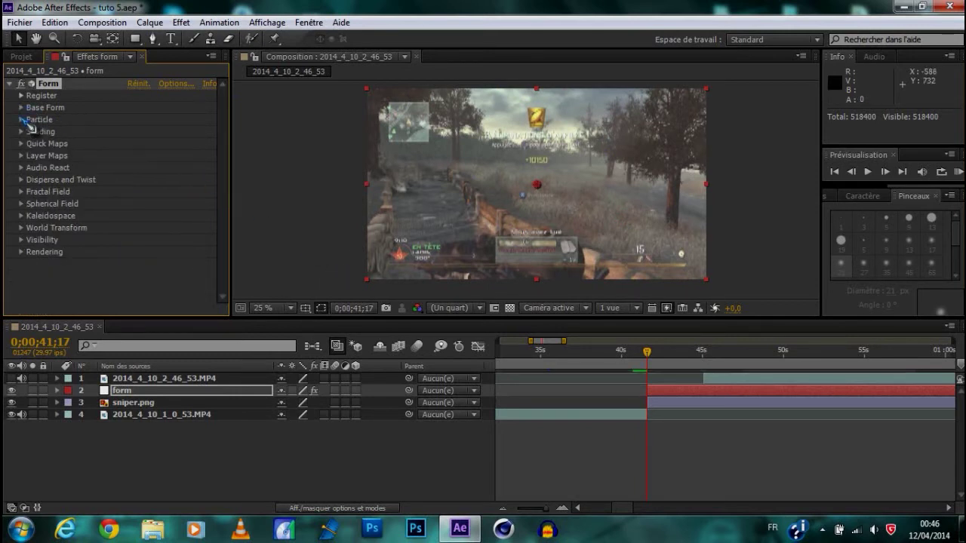
click(22, 120)
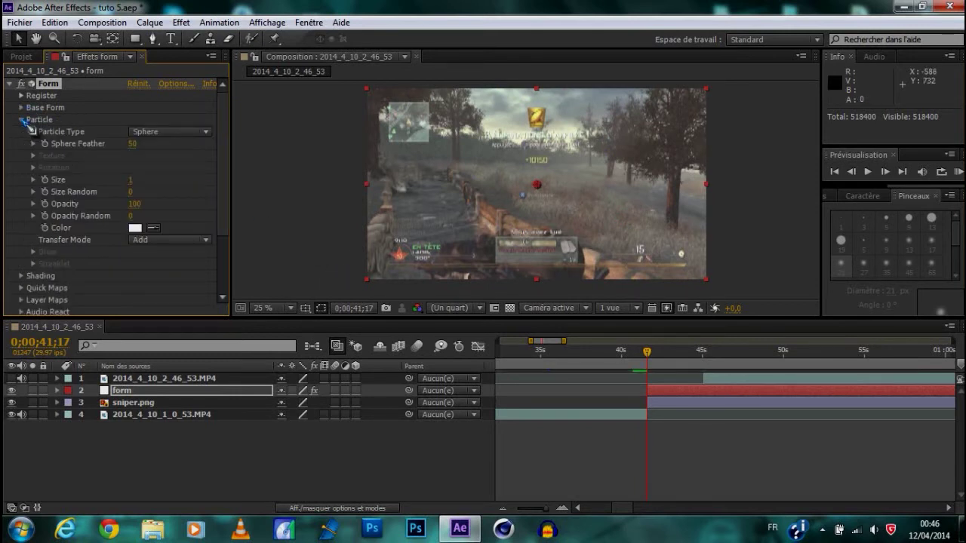
click(132, 180)
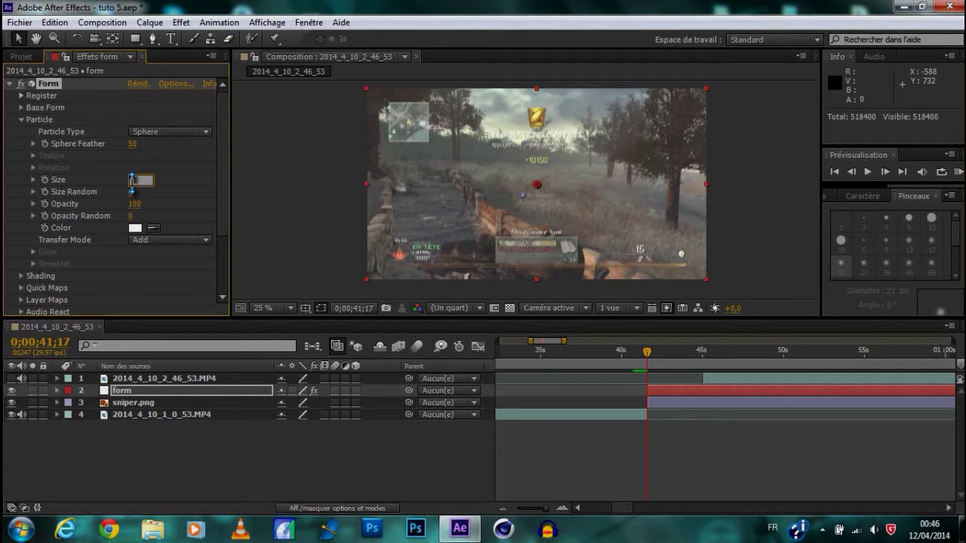
text(.52)
key(Return)
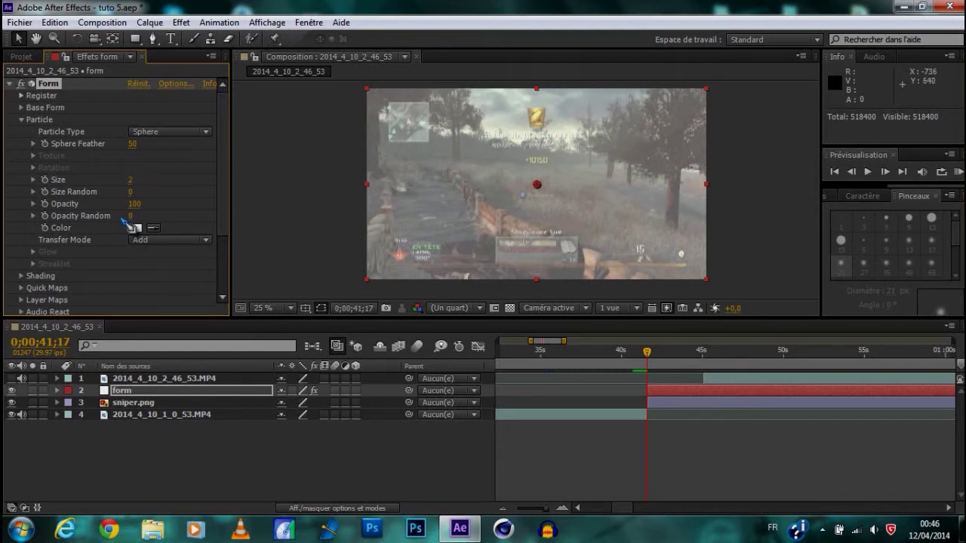
scroll(52, 240, down, 2)
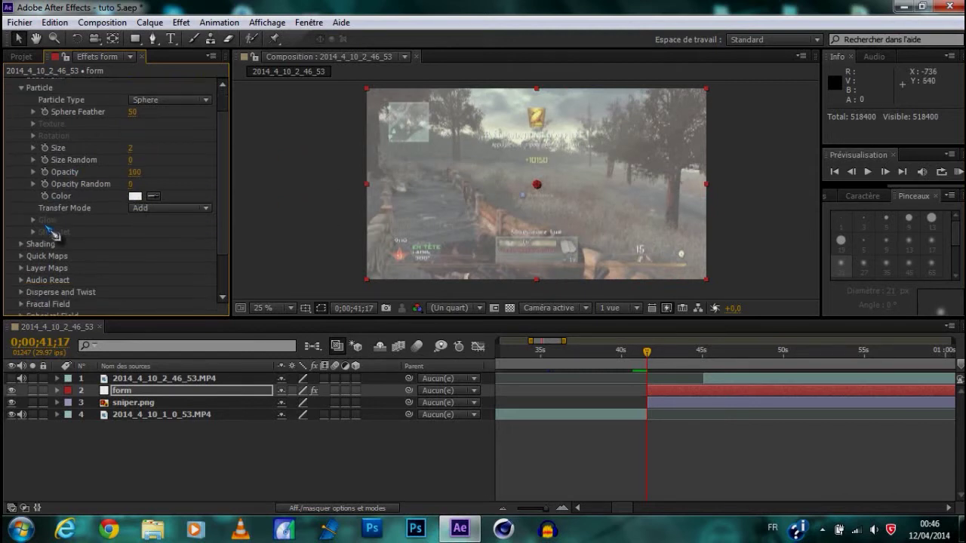
click(20, 88)
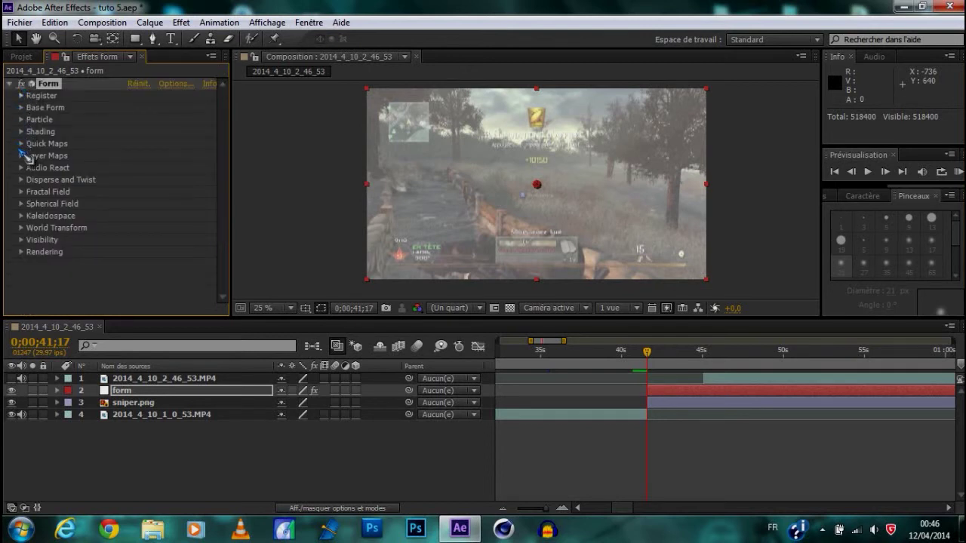
Set the Color and Alpha layer map to sniper.png, RGBA to RGBA, mapped over XY
click(22, 144)
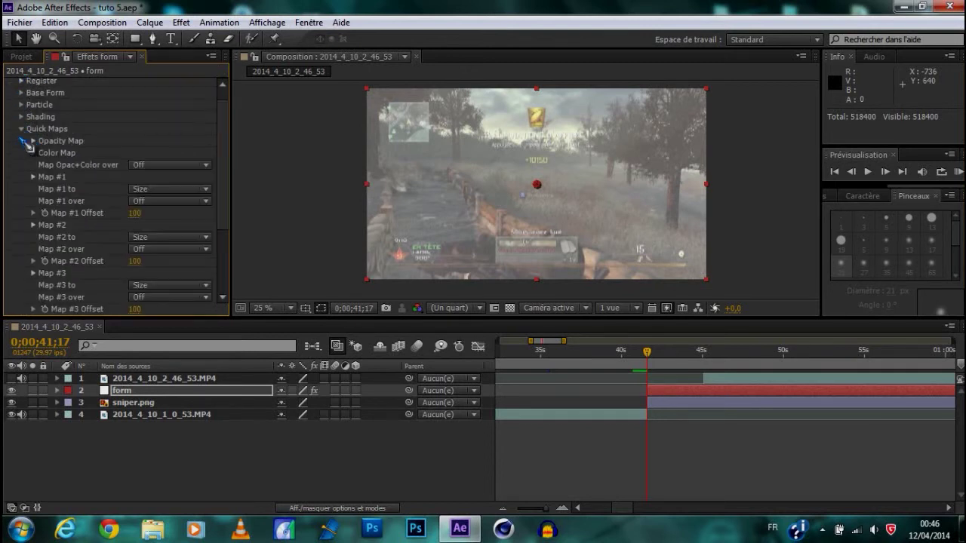
click(22, 129)
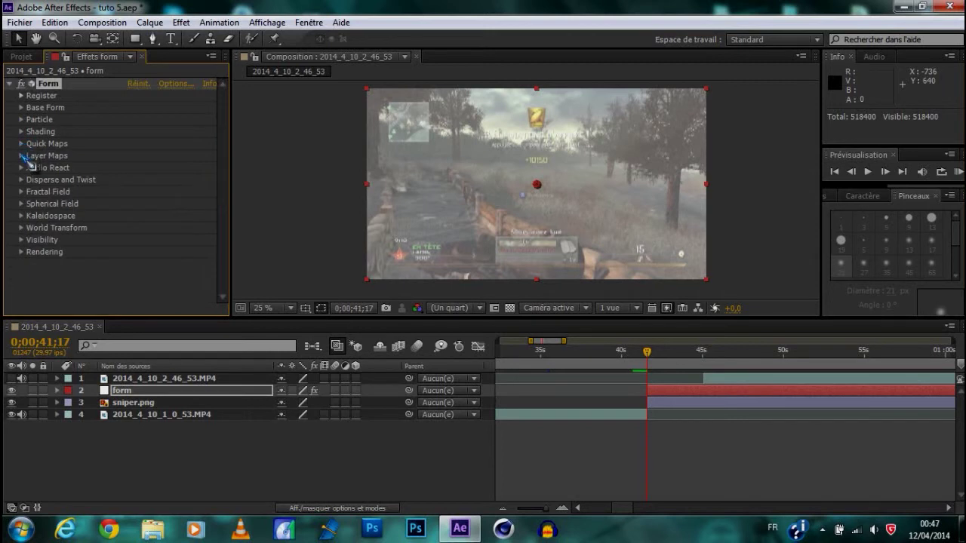
click(22, 155)
click(33, 168)
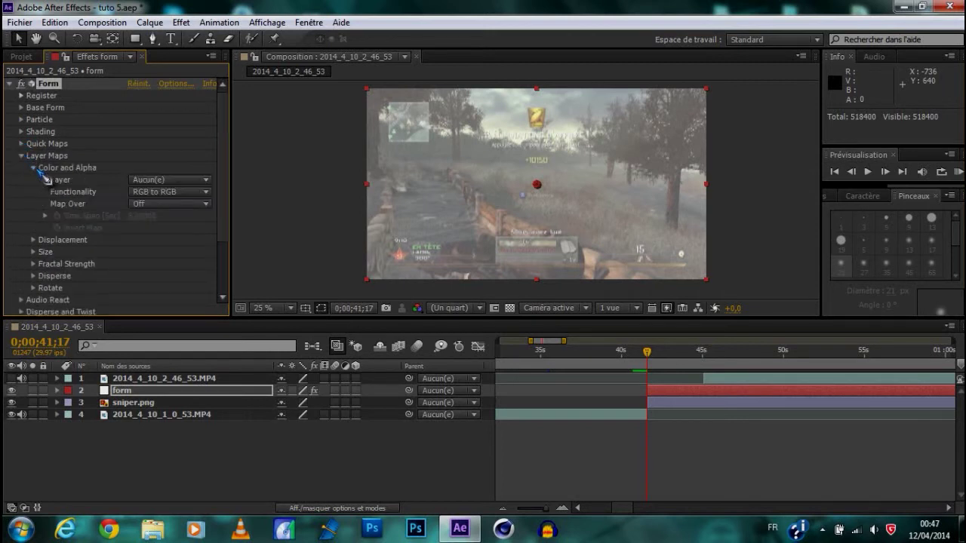
click(169, 181)
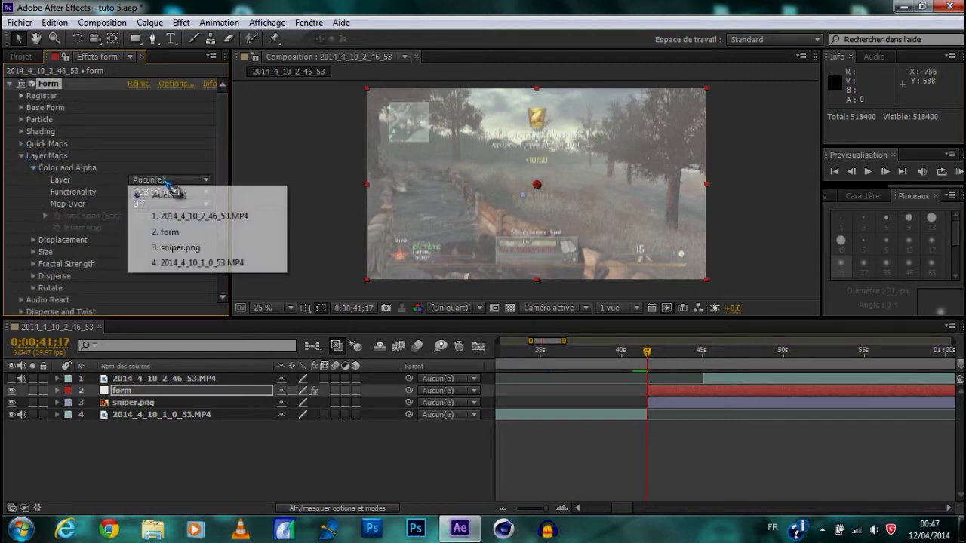
click(181, 247)
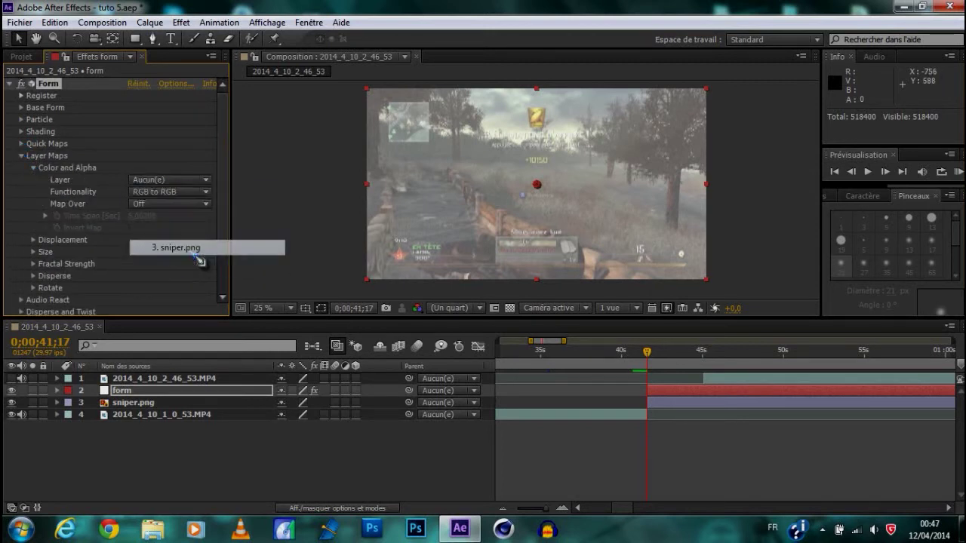
click(194, 192)
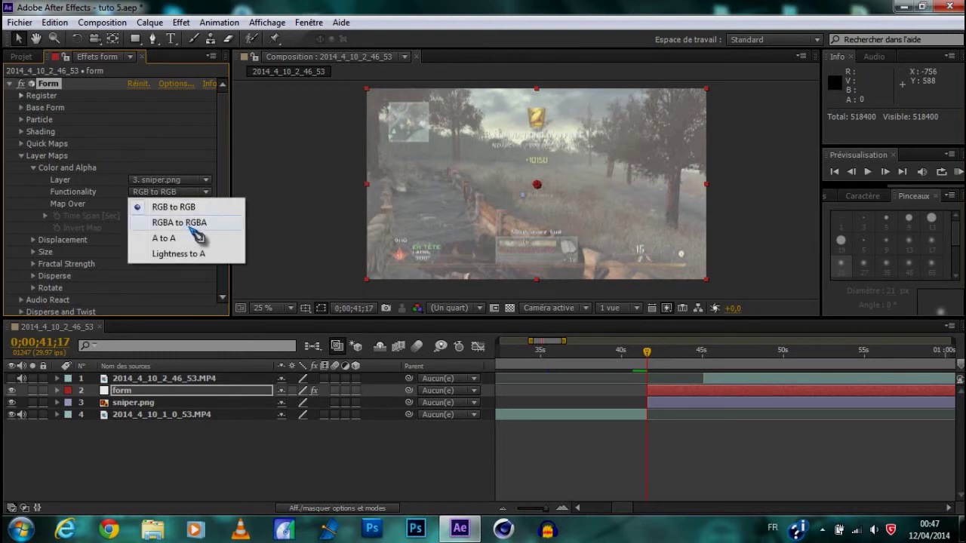
click(201, 224)
click(189, 205)
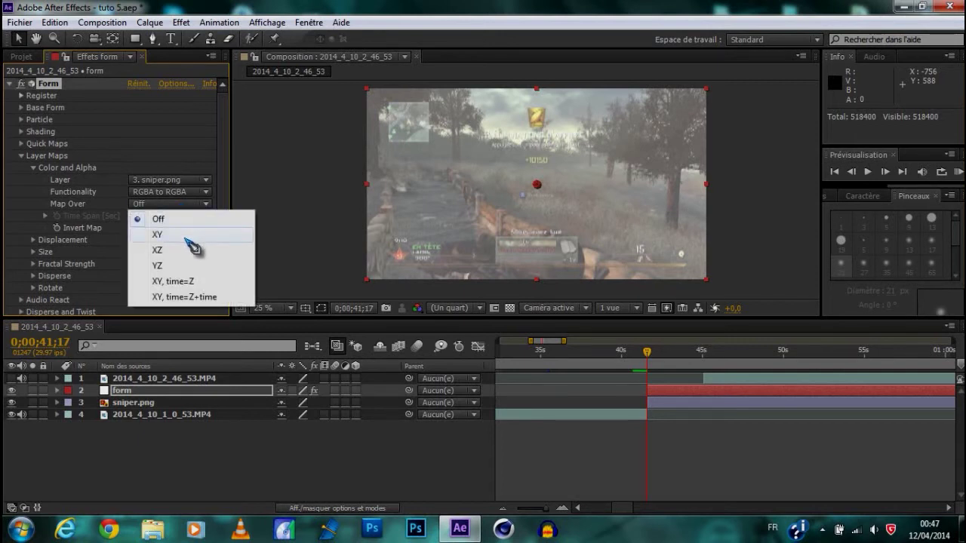
click(159, 235)
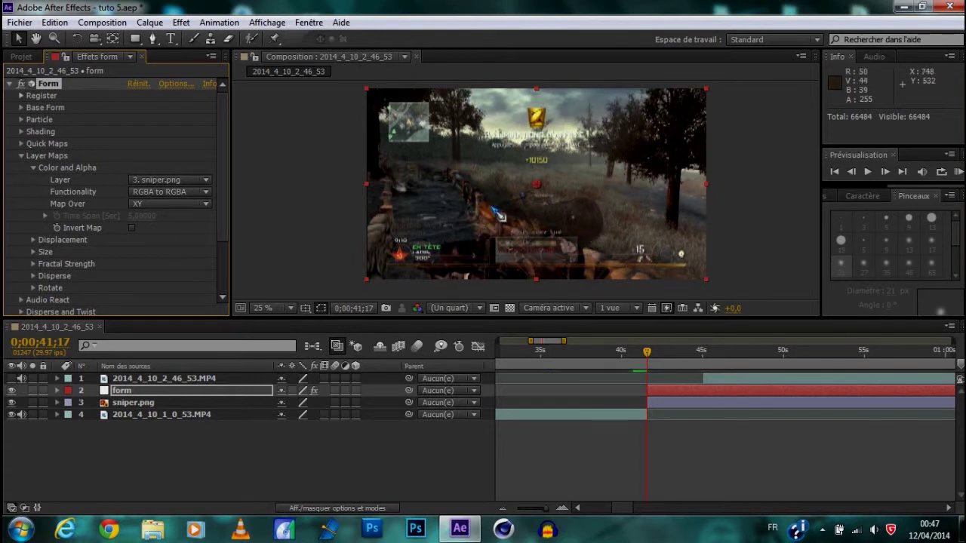
Set the Displacement layer map to Individual XYZ functionality, mapped over XY
click(34, 240)
click(136, 225)
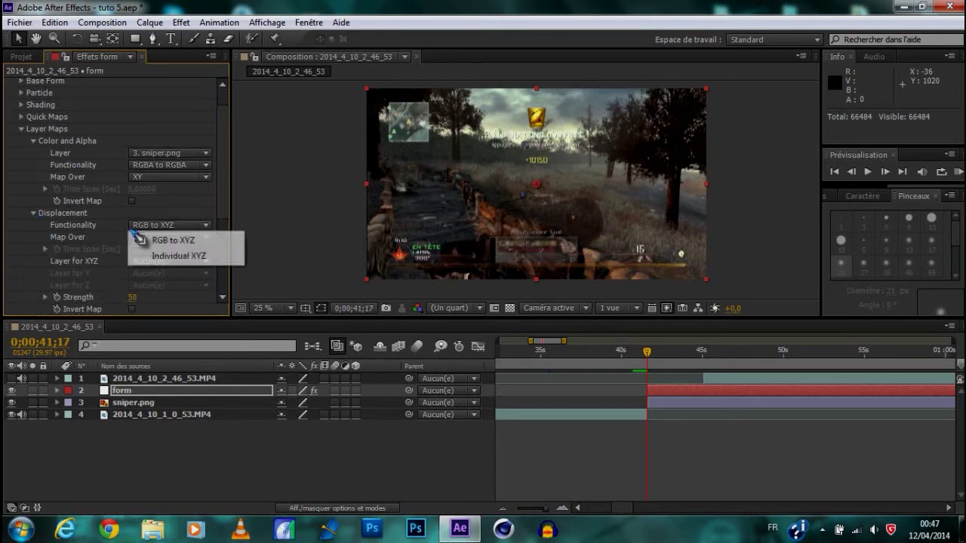
click(175, 258)
click(166, 242)
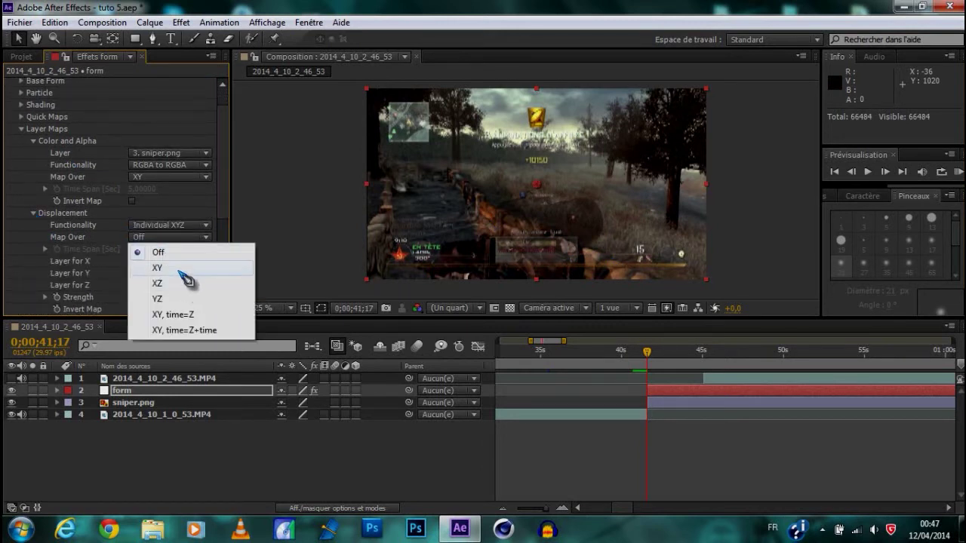
click(181, 273)
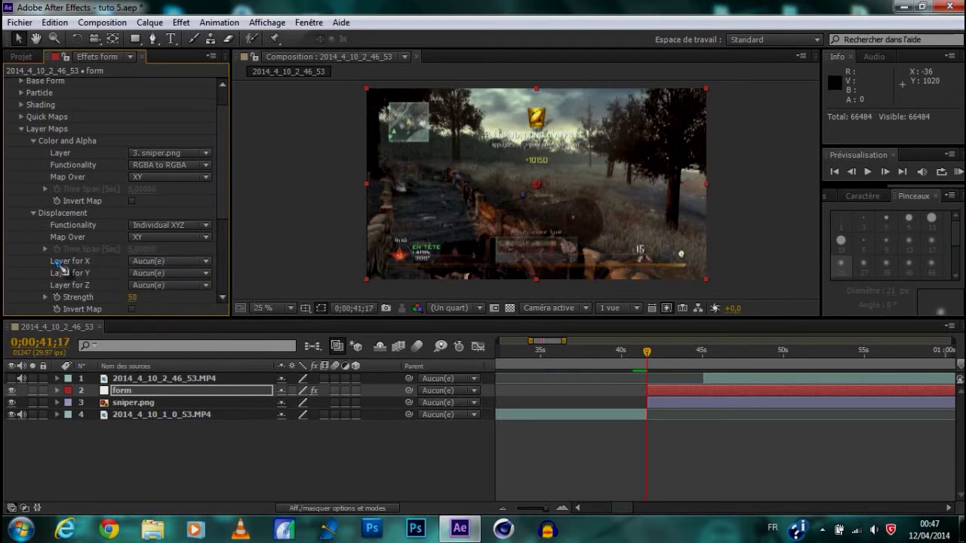
scroll(68, 268, down, 2)
scroll(42, 240, down, 2)
scroll(41, 240, down, 2)
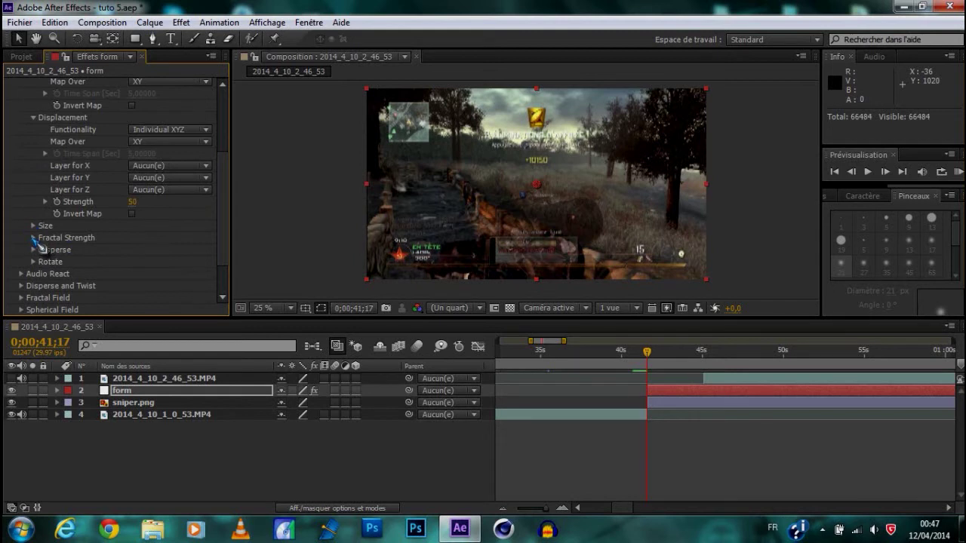
Inspect the Fractal Strength and Disperse settings, then expand Fractal Field
click(34, 238)
scroll(36, 242, down, 1)
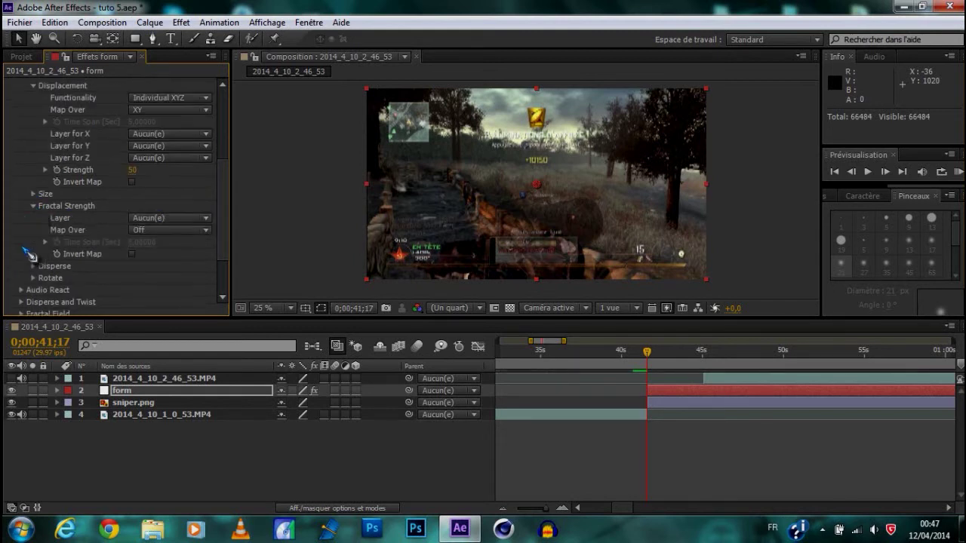
scroll(36, 241, down, 1)
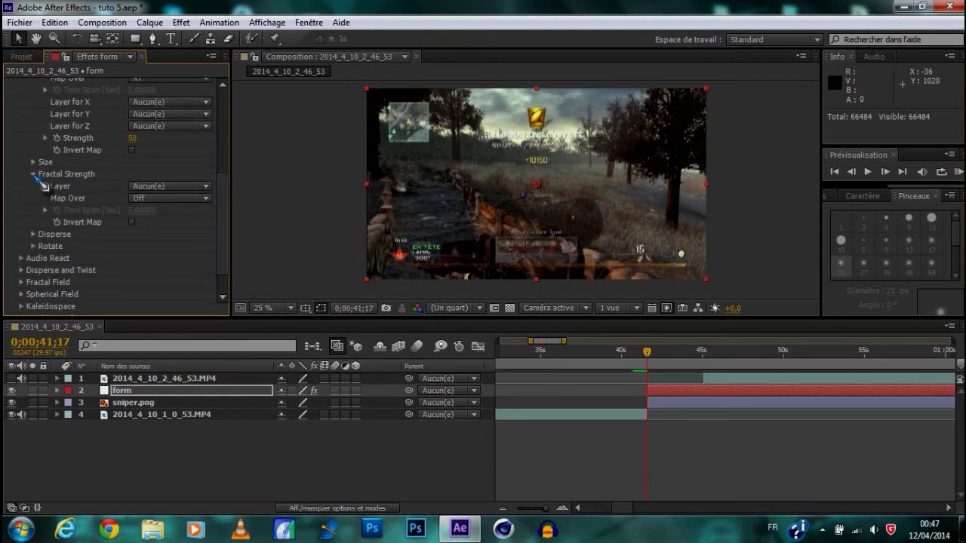
click(33, 174)
click(33, 201)
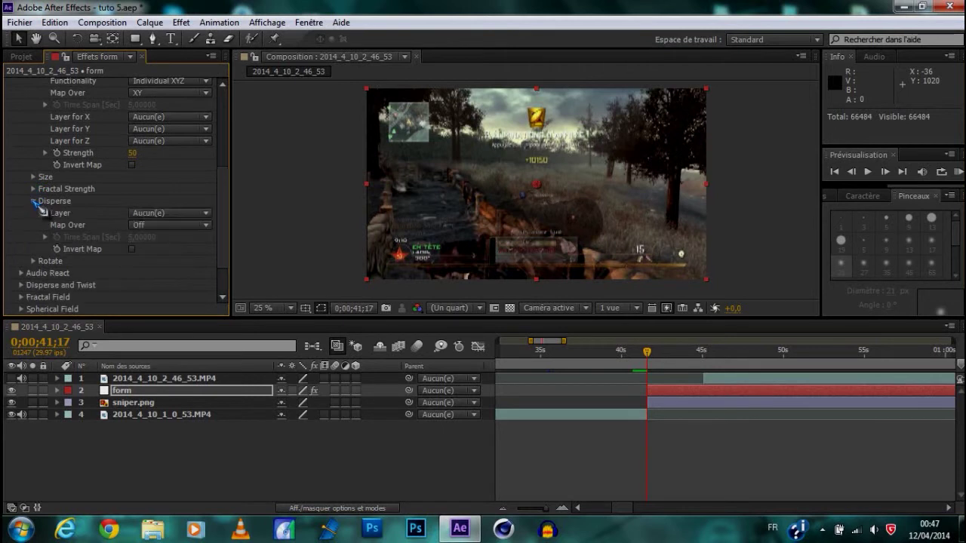
click(33, 202)
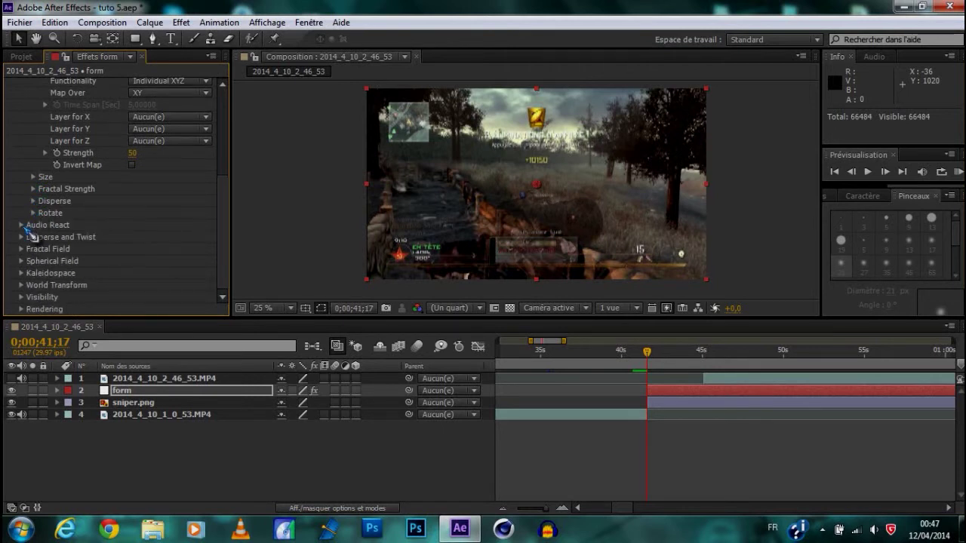
scroll(32, 215, up, 2)
scroll(41, 144, up, 1)
scroll(37, 144, up, 2)
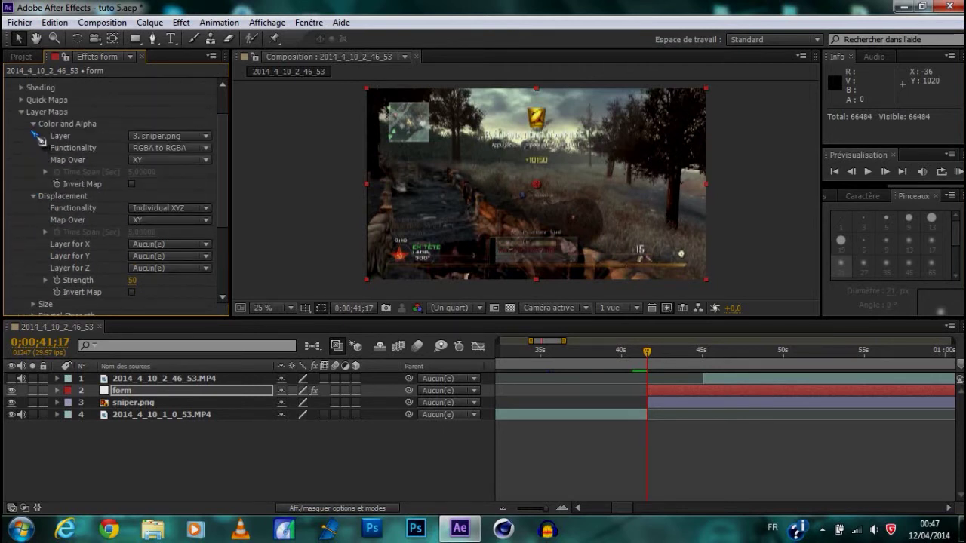
scroll(30, 205, down, 5)
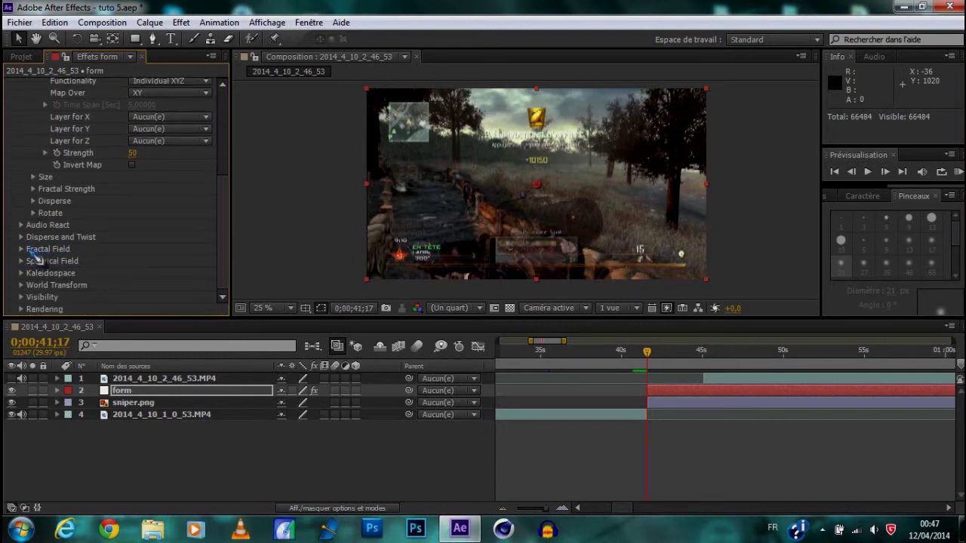
click(28, 249)
Set Fractal Field Displacement Mode to XYZ Individual and park the playhead just after the form layer starts
scroll(31, 256, down, 5)
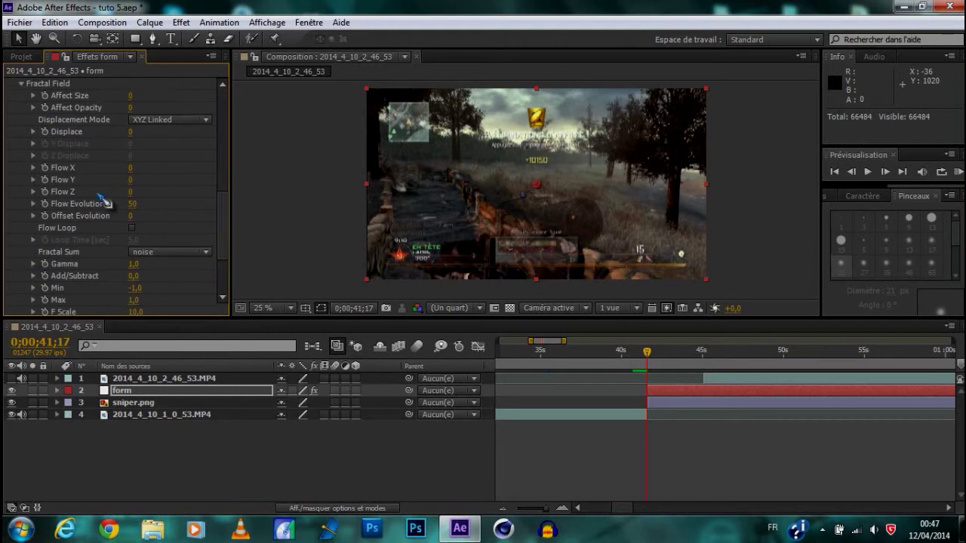
click(168, 121)
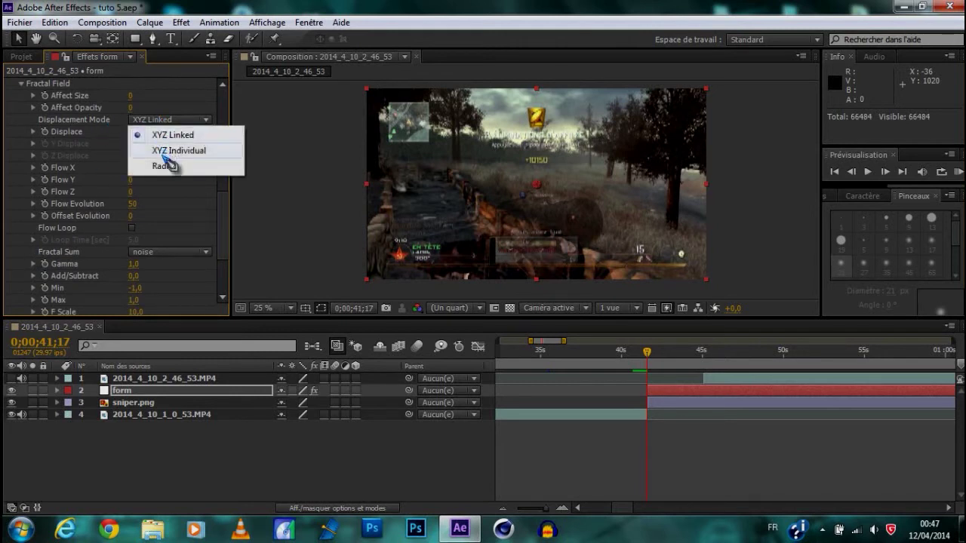
click(183, 151)
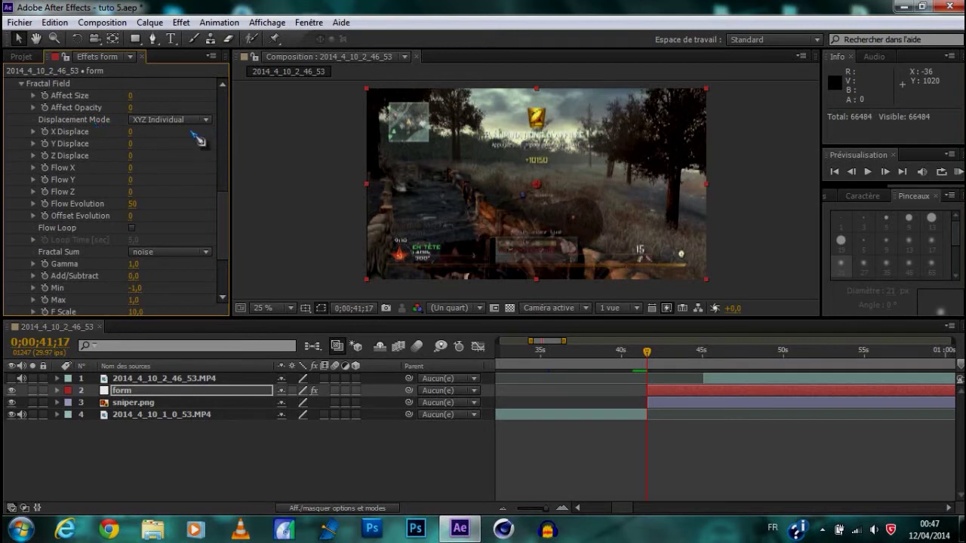
click(658, 352)
drag(658, 362, 659, 363)
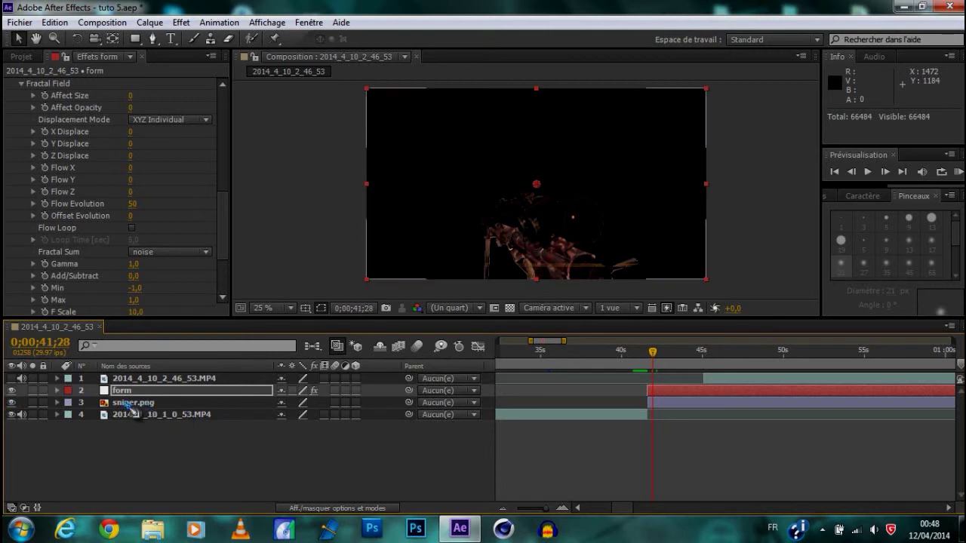
Hide sniper.png, set Fractal Field X Displace to 210 and Y Displace to 293, then view 0;00;42;16
click(12, 402)
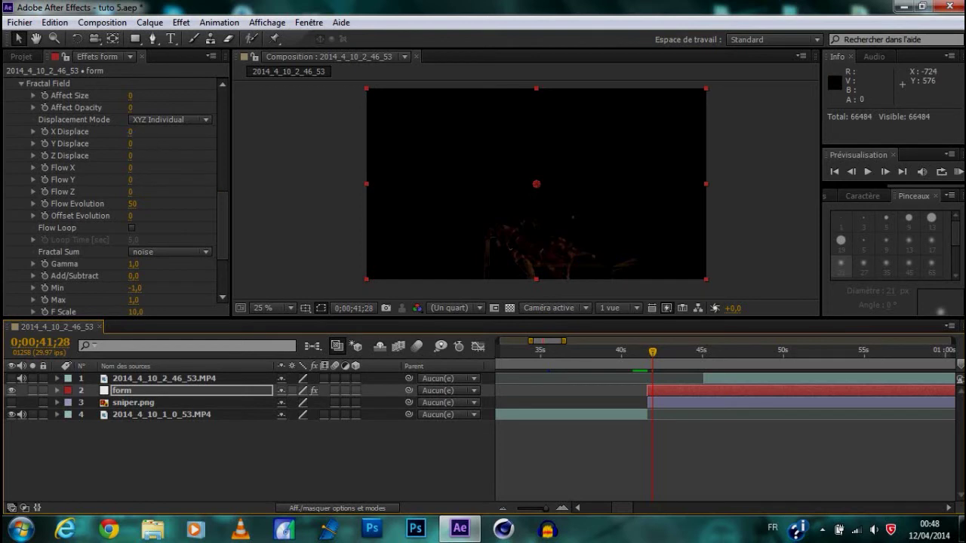
drag(129, 131, 227, 131)
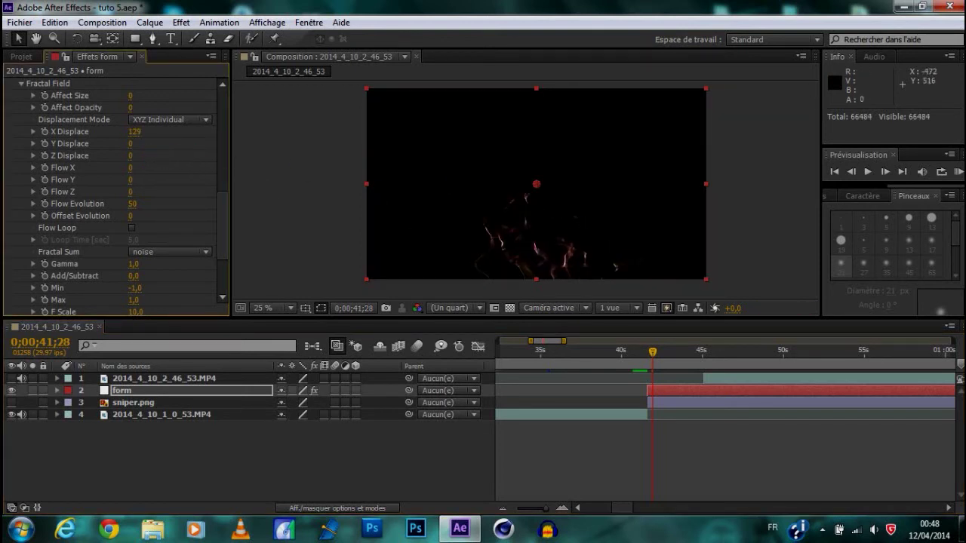
drag(133, 144, 336, 145)
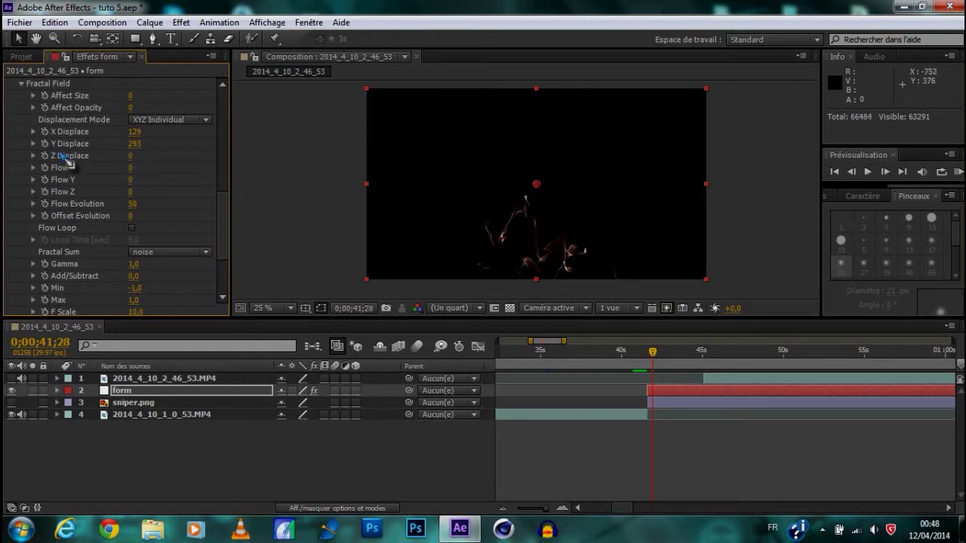
drag(134, 132, 195, 132)
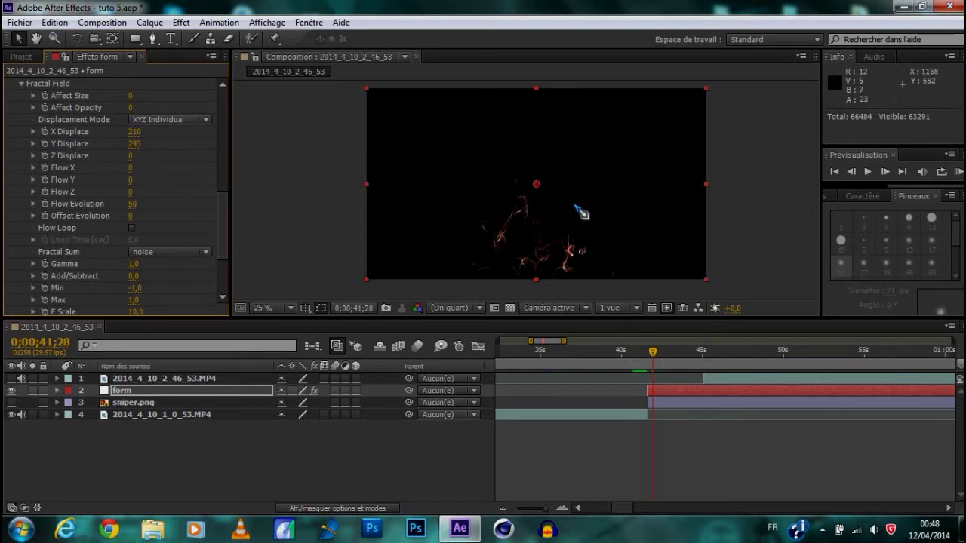
drag(659, 357, 667, 358)
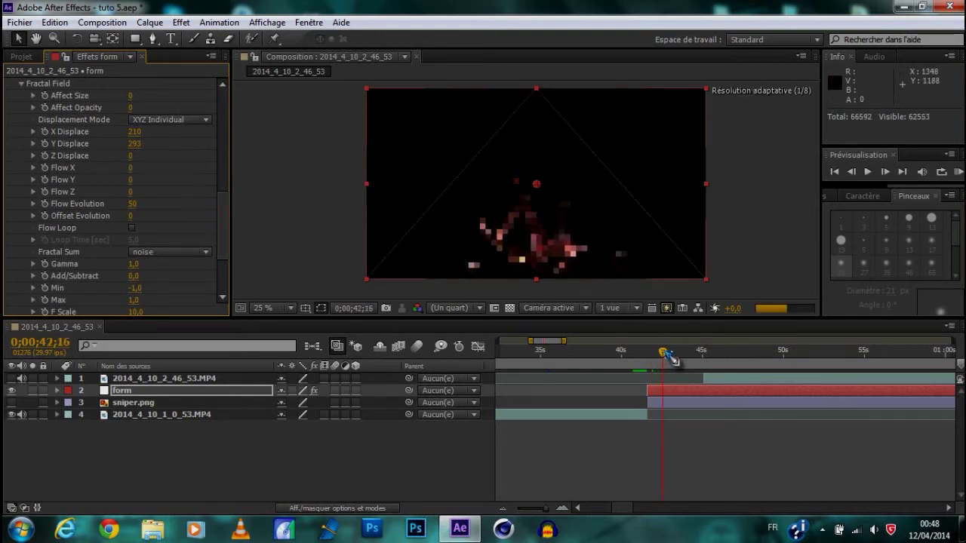
Play and scrub the preview to review the particle burst between about 41;28 and 42;18
click(876, 171)
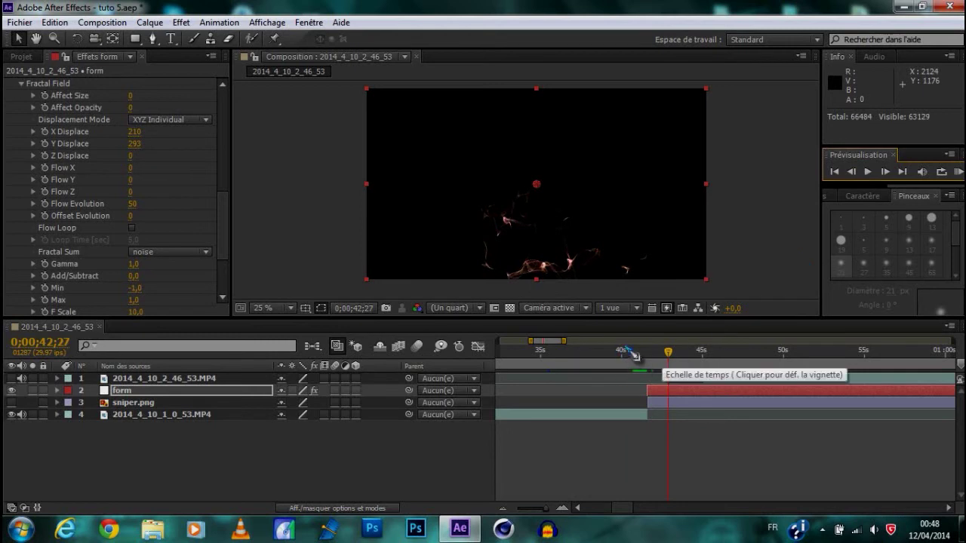
drag(662, 357, 664, 353)
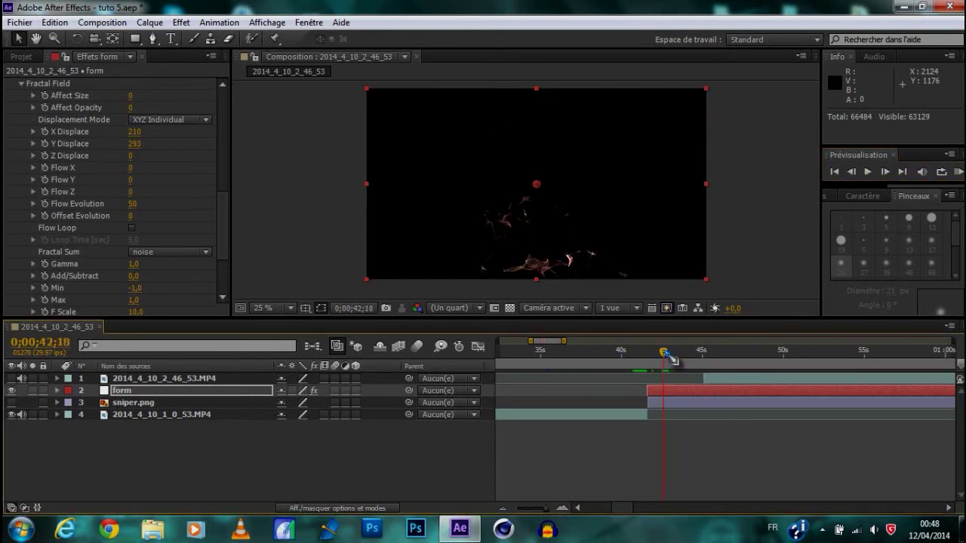
click(867, 171)
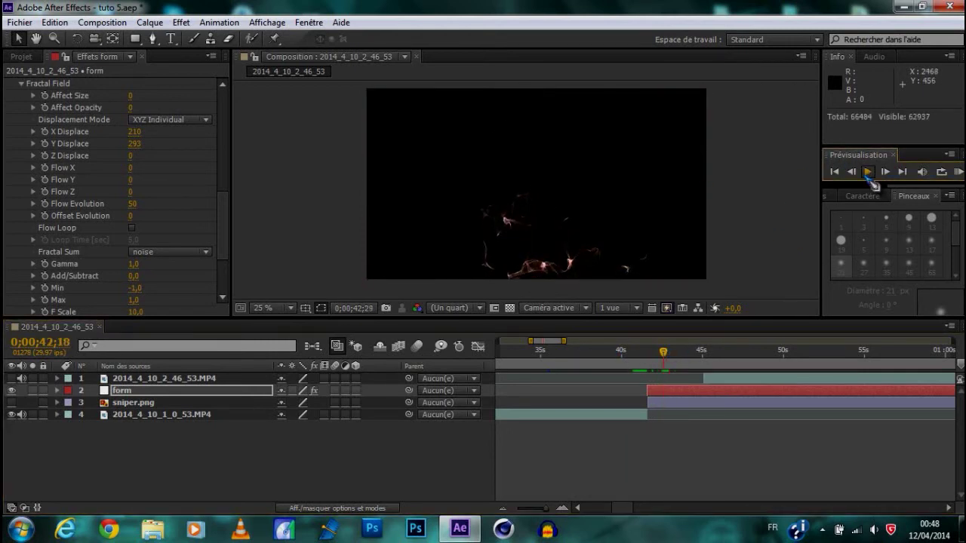
drag(680, 363, 657, 356)
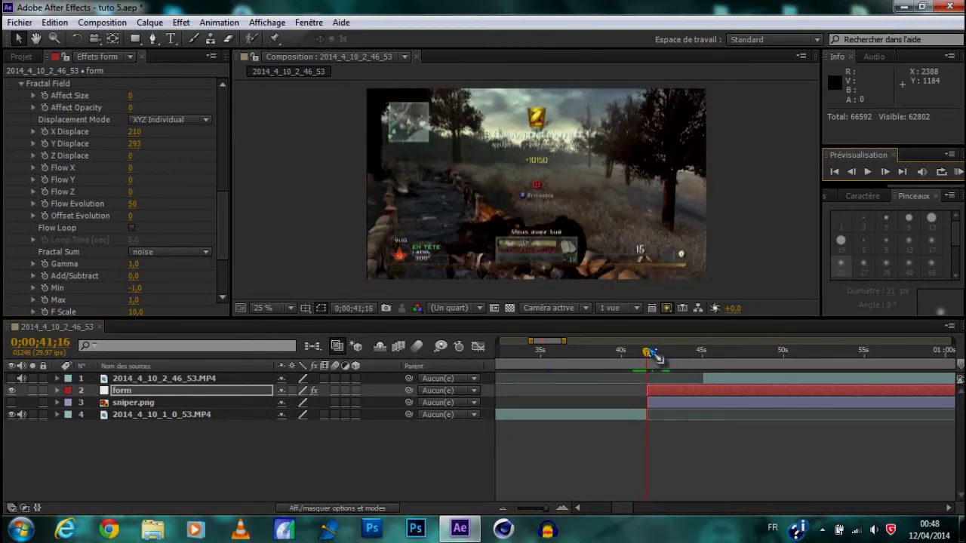
Zoom the timeline to frames and delay the form layer's start by one frame
click(562, 508)
click(562, 508)
drag(663, 391, 681, 390)
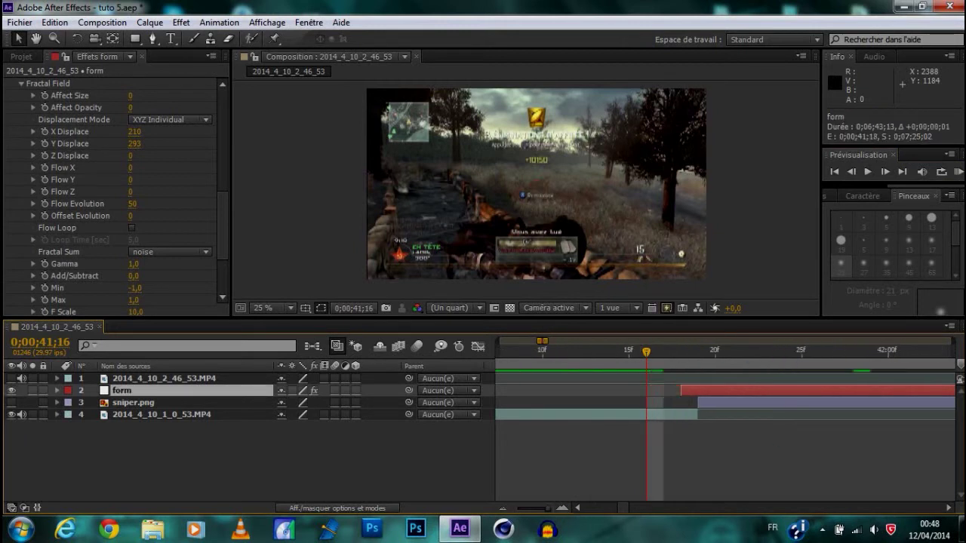
At 0;00;41;20, scrub Fractal Field X Displace to 768 and Y Displace to 1200
click(700, 356)
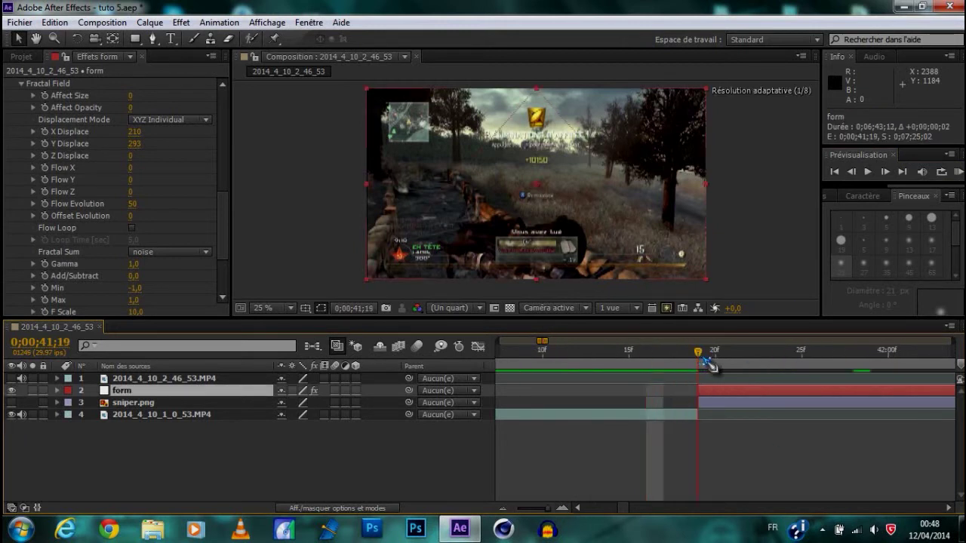
click(714, 359)
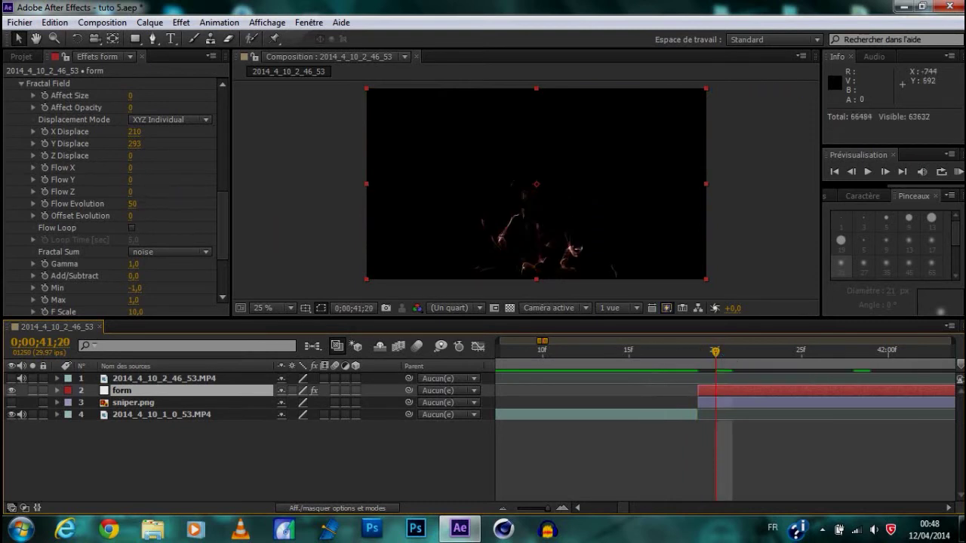
drag(134, 132, 426, 131)
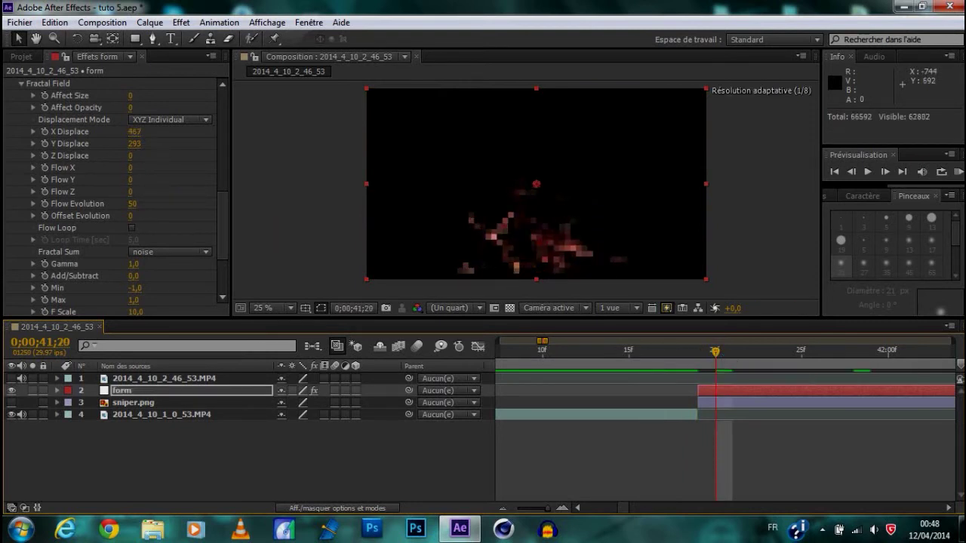
drag(425, 131, 544, 147)
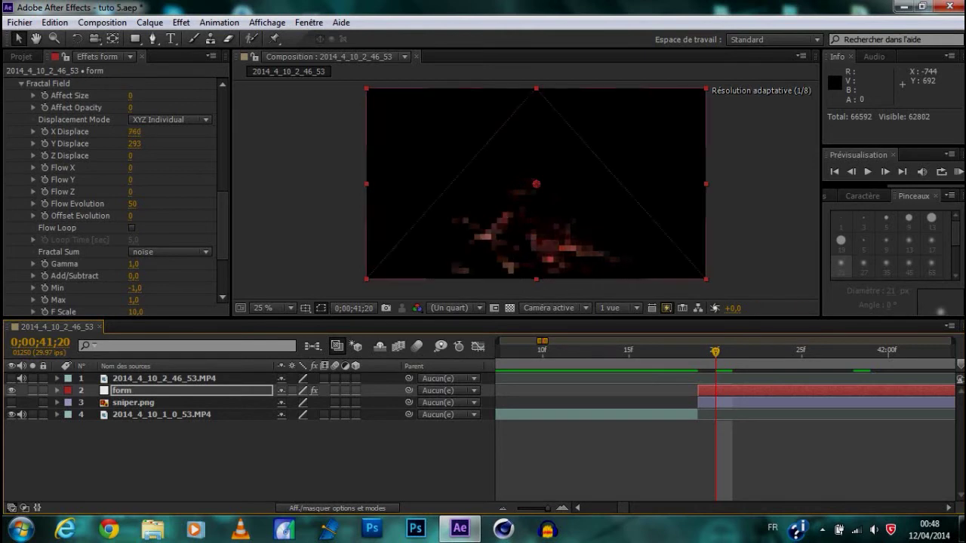
drag(134, 143, 879, 144)
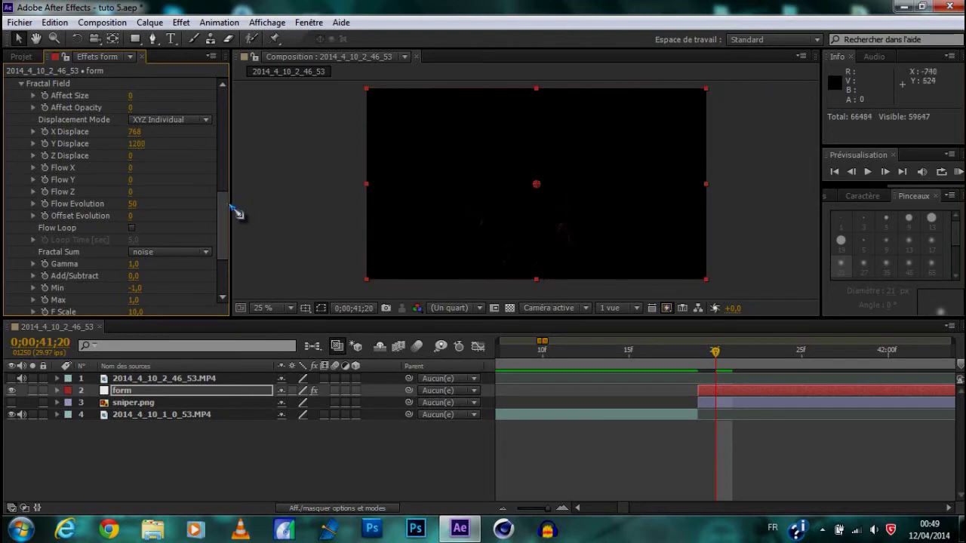
drag(228, 229, 247, 117)
click(22, 108)
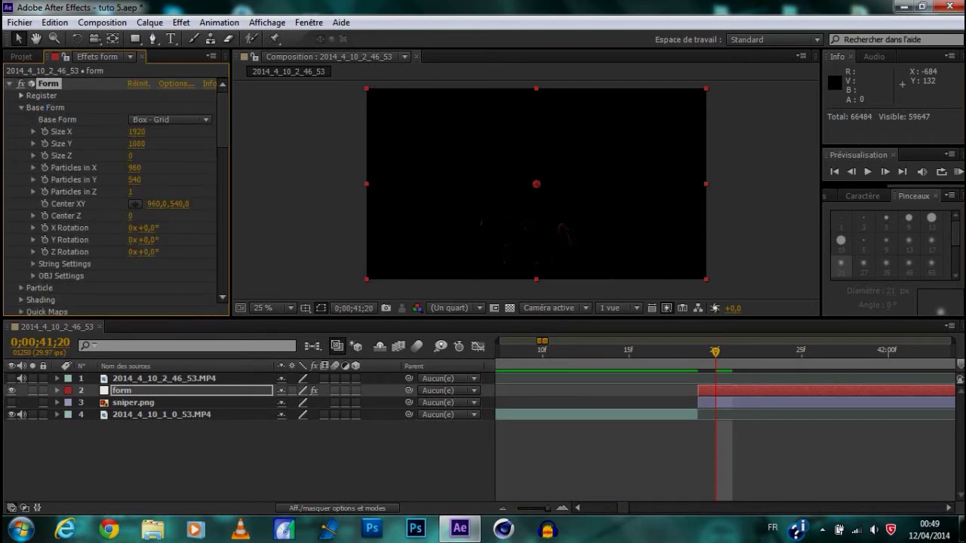
Scrub Base Form Particles in X up to 1784 and Particles in Y to 1199
drag(134, 168, 249, 175)
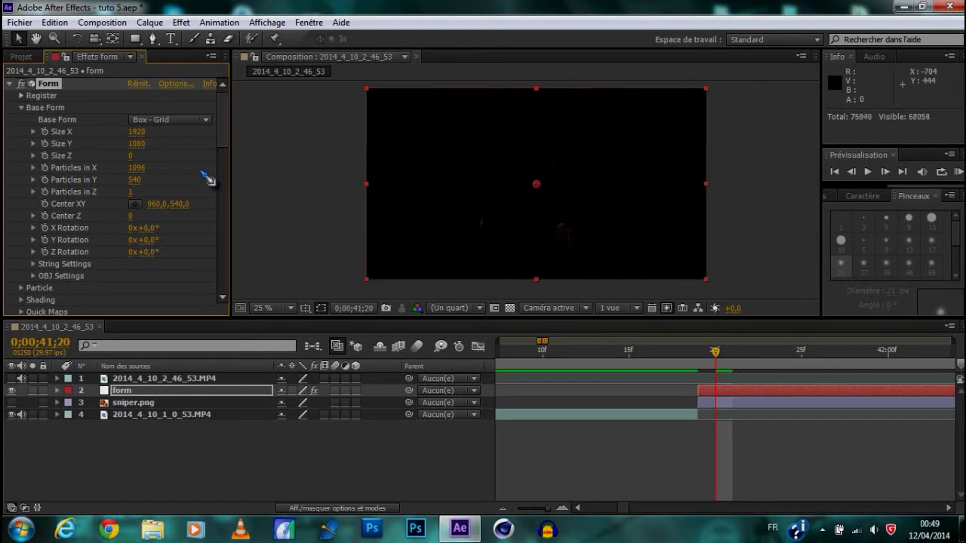
drag(137, 167, 196, 167)
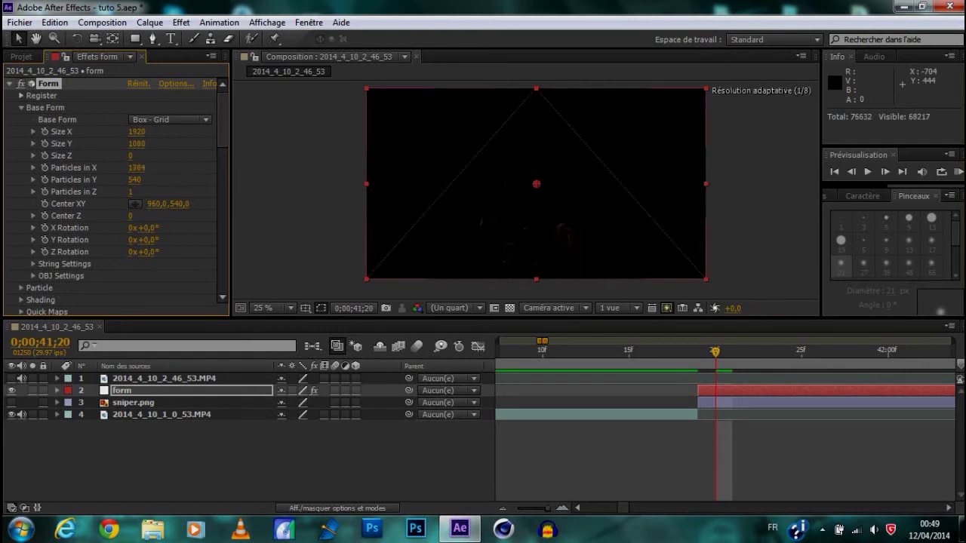
drag(134, 180, 219, 180)
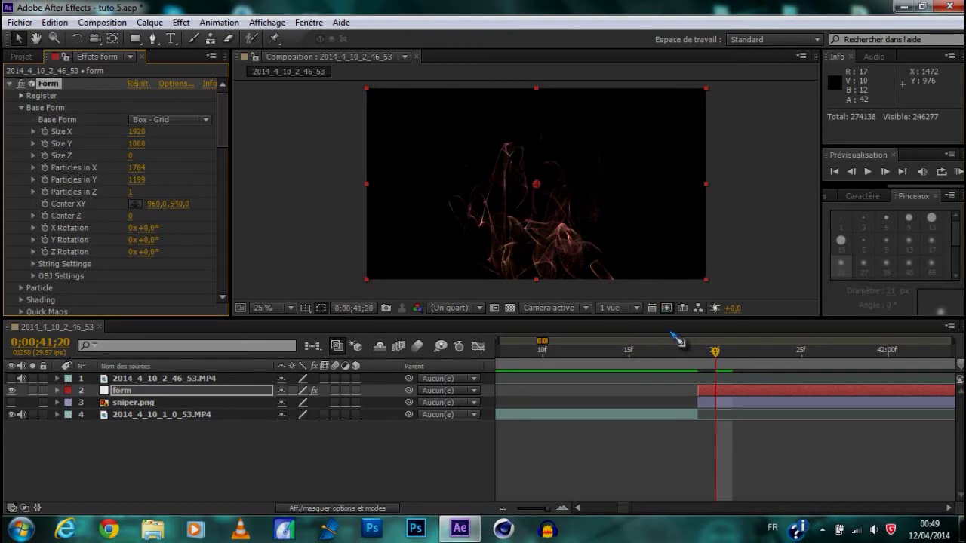
Zoom the timeline out and move the current time to 0;00;45;03, stepping a few frames past
click(505, 510)
click(506, 510)
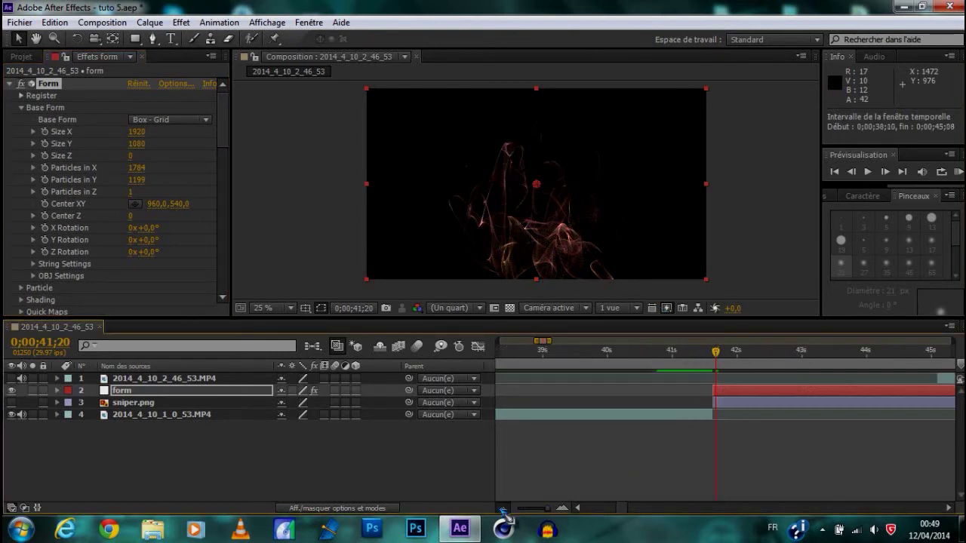
click(769, 353)
drag(787, 356, 793, 352)
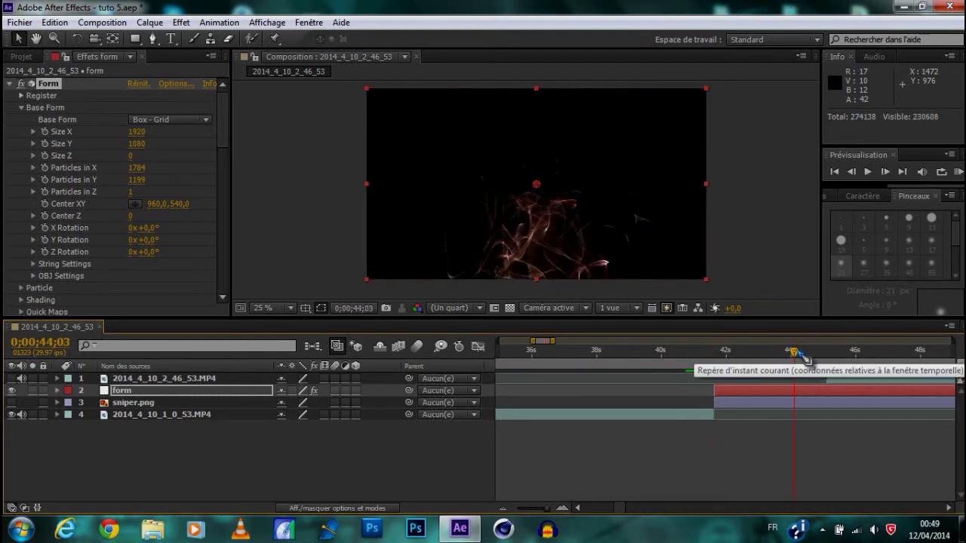
click(828, 353)
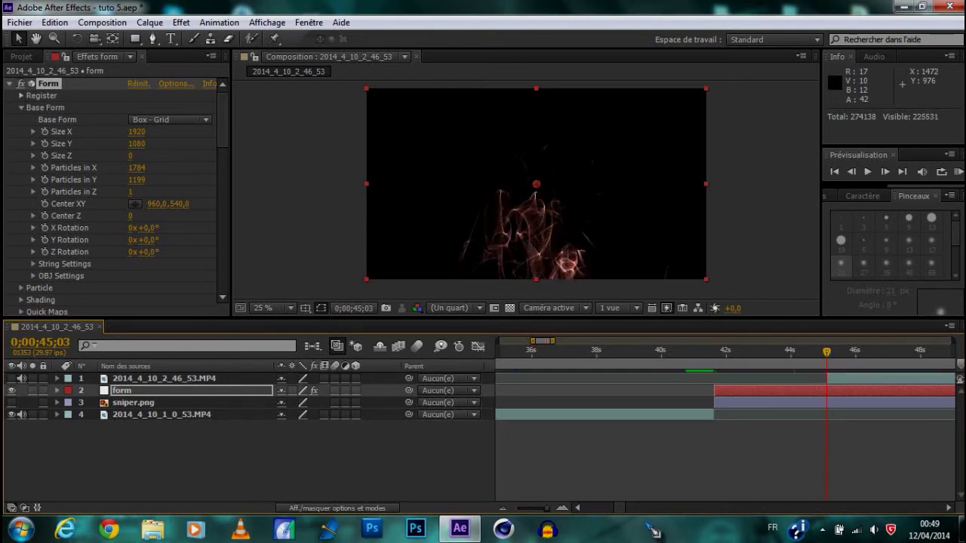
click(884, 172)
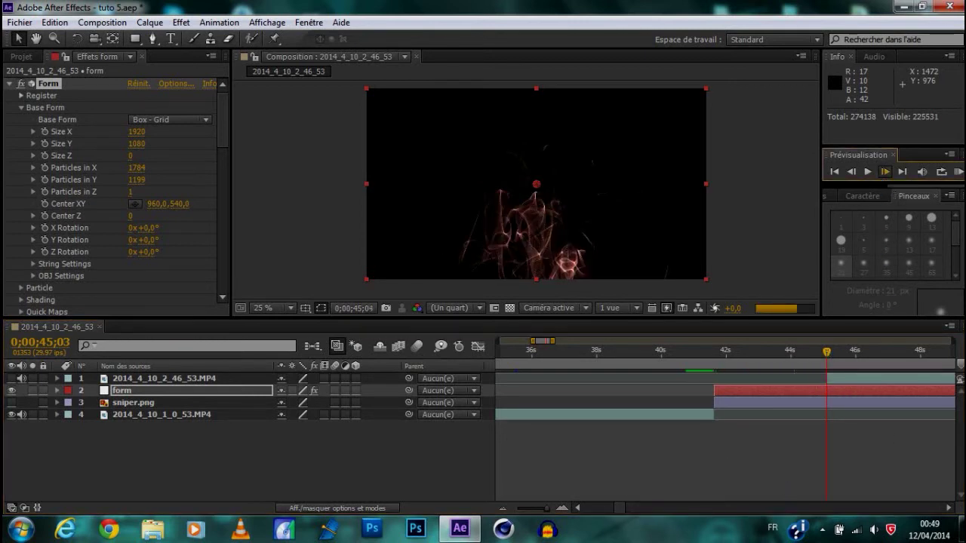
click(885, 172)
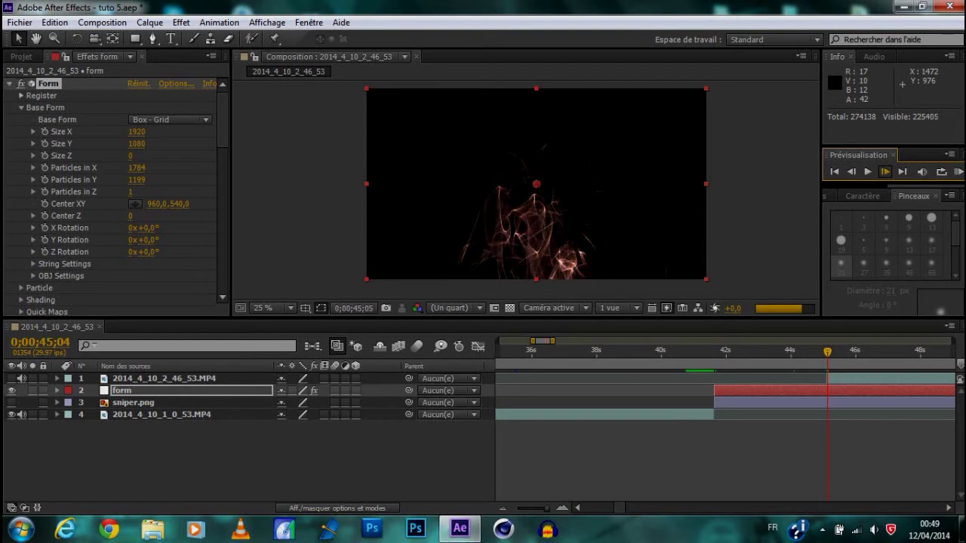
click(885, 172)
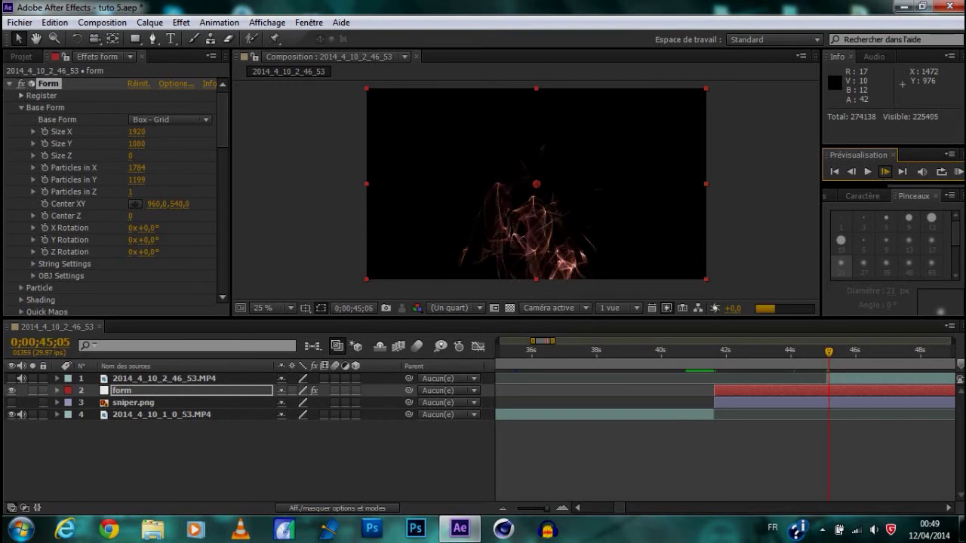
Show the top gameplay layer and step frames to find where its footage appears after 45;02
click(12, 378)
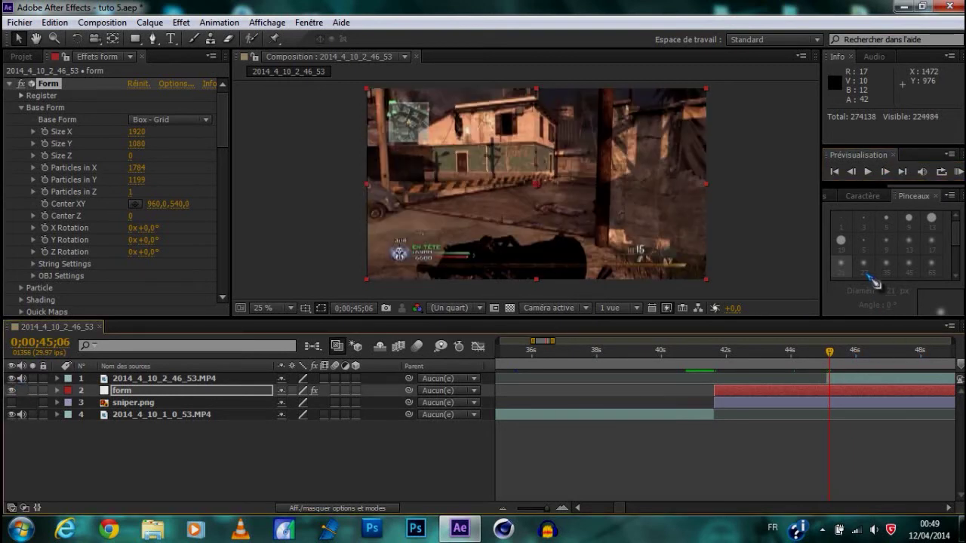
click(851, 172)
click(851, 172)
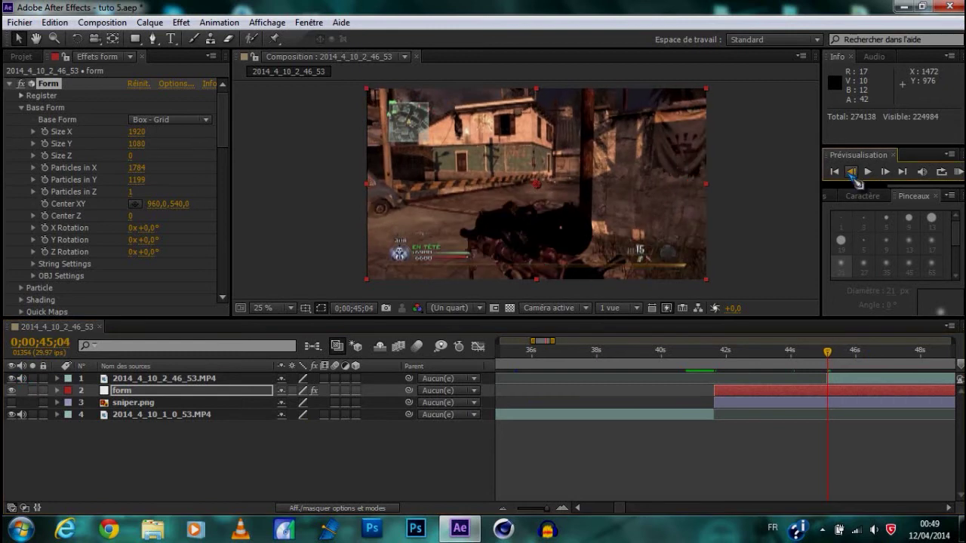
click(852, 173)
click(851, 172)
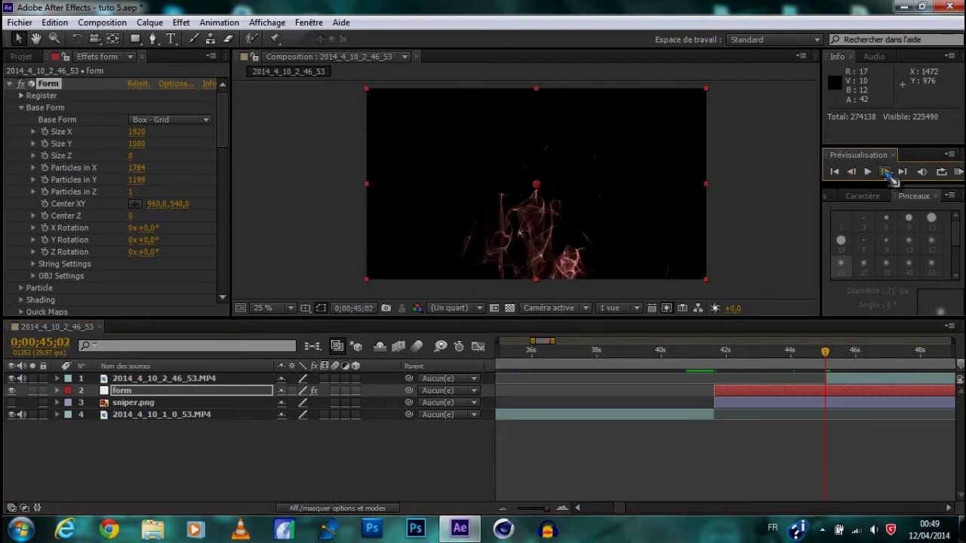
click(885, 172)
click(851, 172)
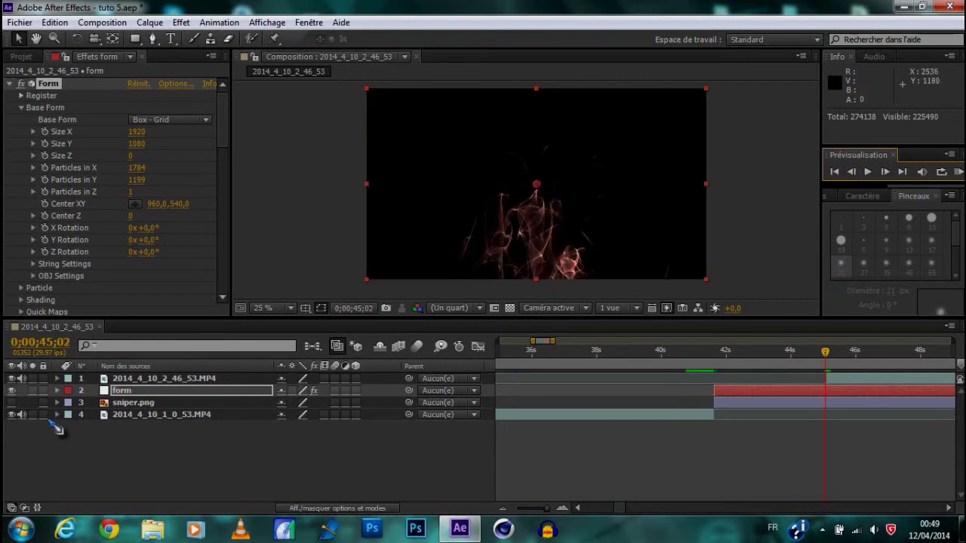
Zoom in to frames, park at 0;00;45;03, hide the top clip and bring up form's Fractal Field
click(562, 508)
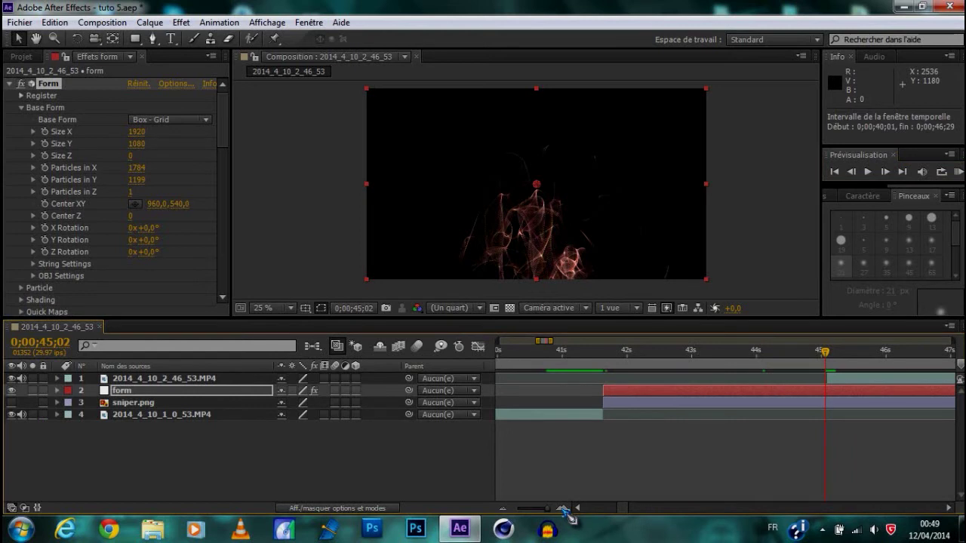
click(562, 508)
click(563, 508)
click(564, 509)
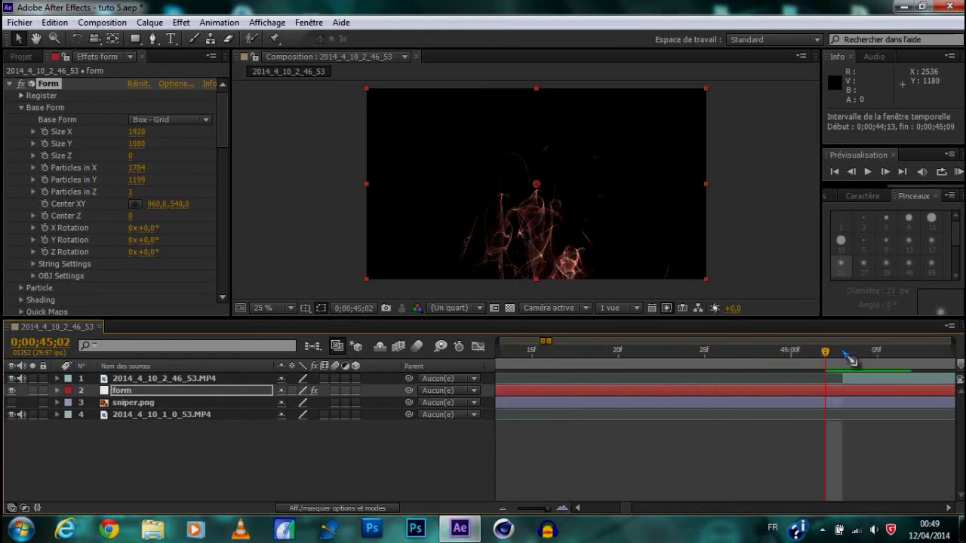
click(844, 352)
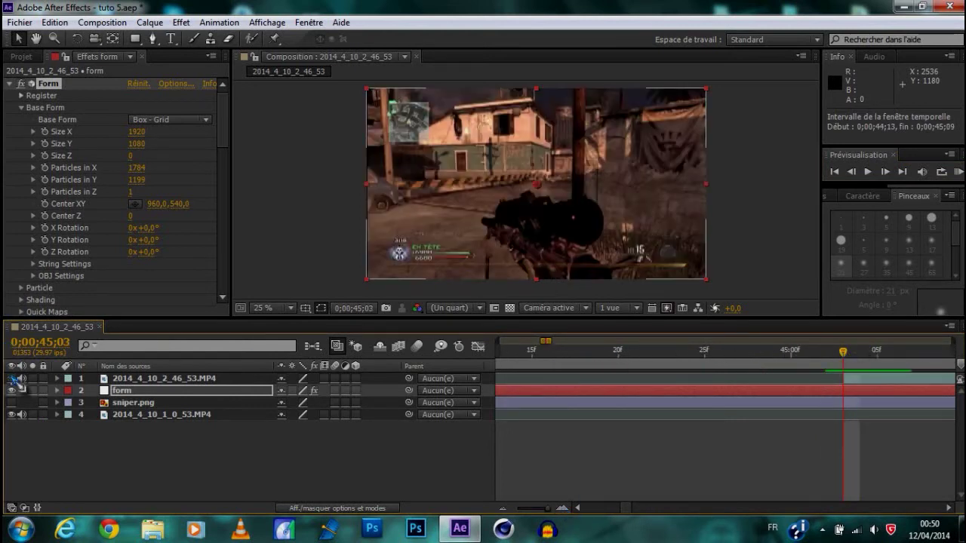
click(11, 378)
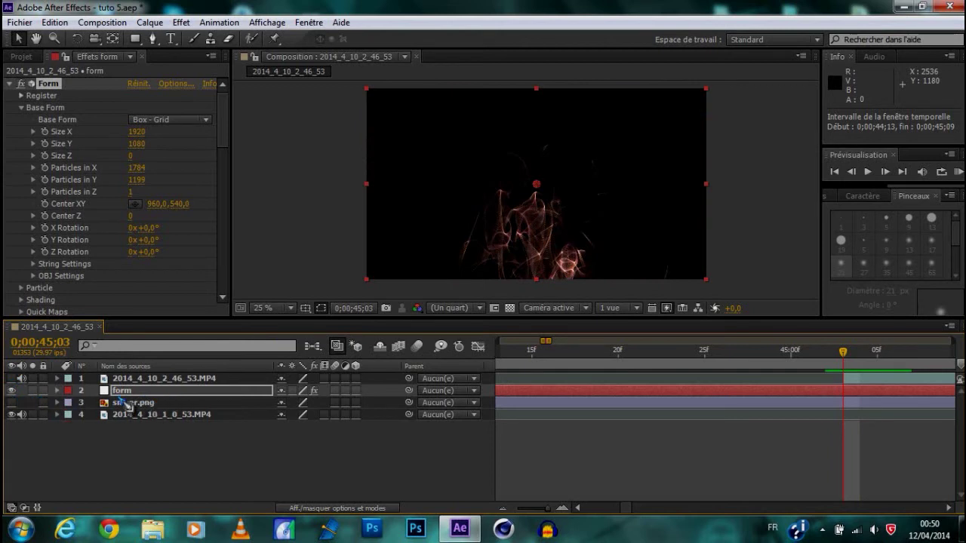
click(128, 394)
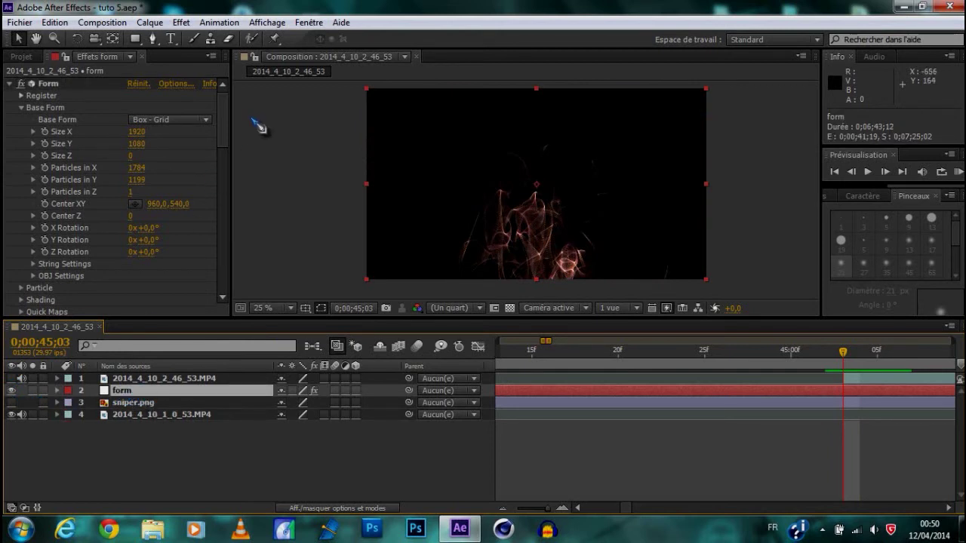
click(57, 391)
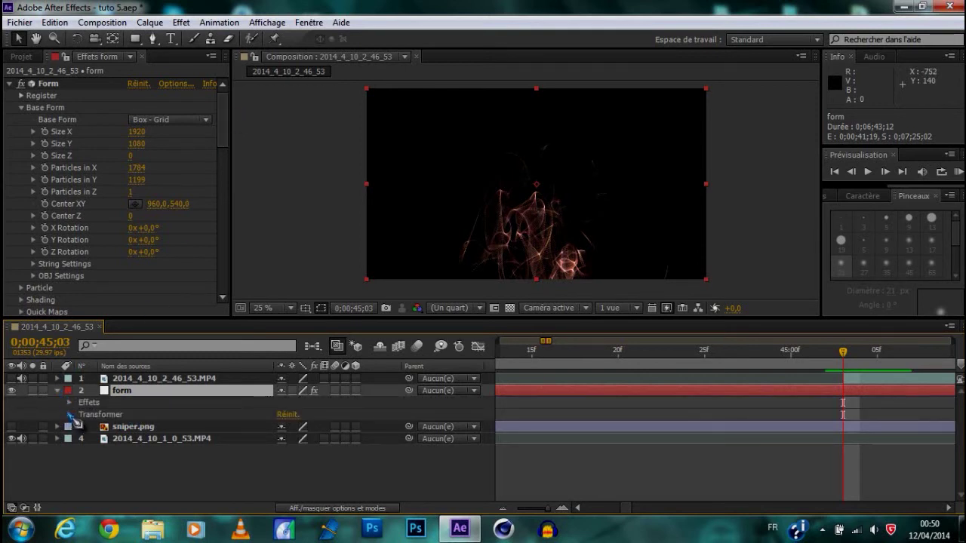
click(59, 391)
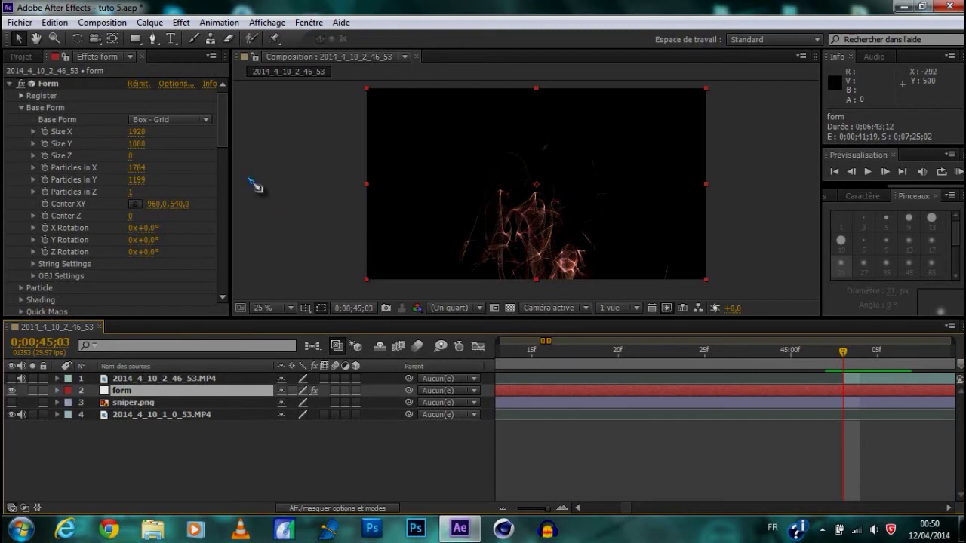
drag(222, 121, 222, 221)
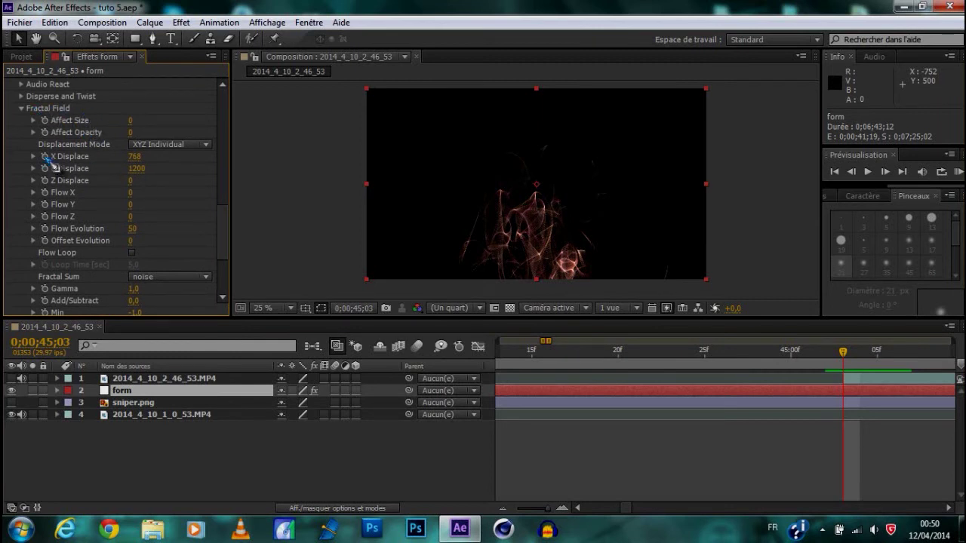
Keyframe X Displace at 0;00;45;03 and set both X and Y Displace to 0
click(45, 157)
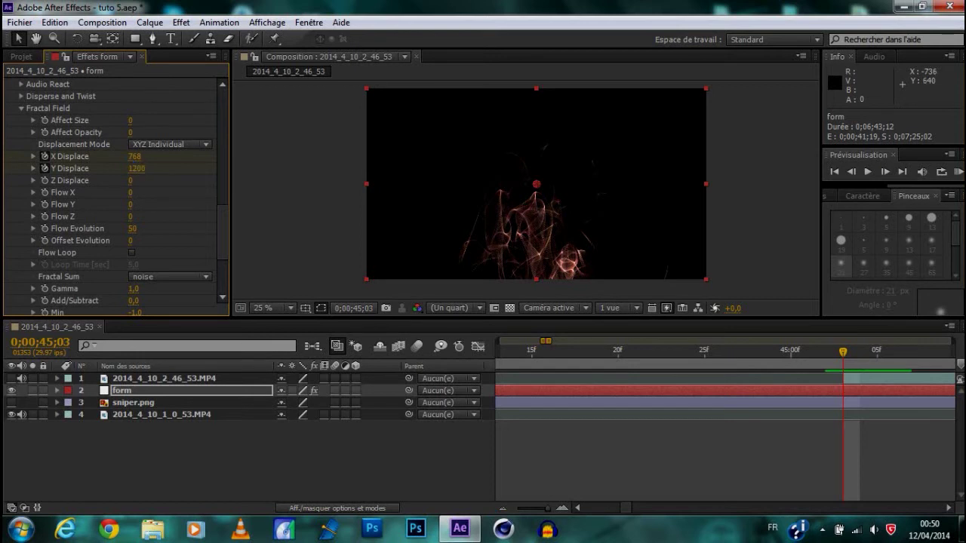
click(136, 156)
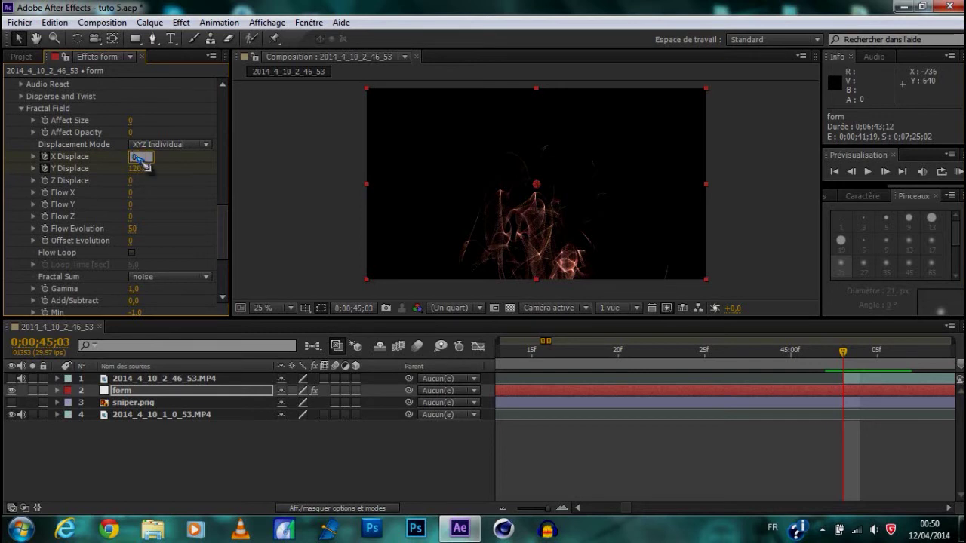
key(Return)
click(136, 169)
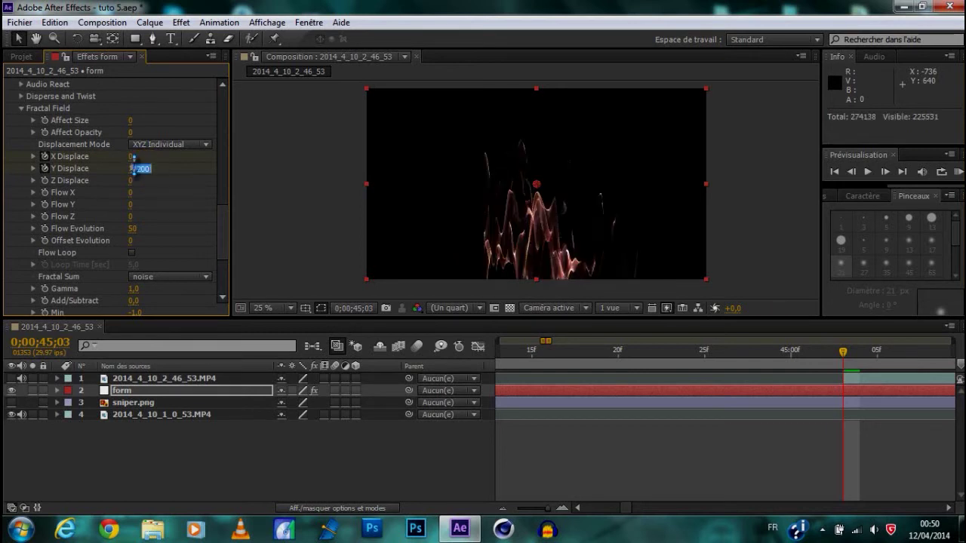
text(0)
key(Return)
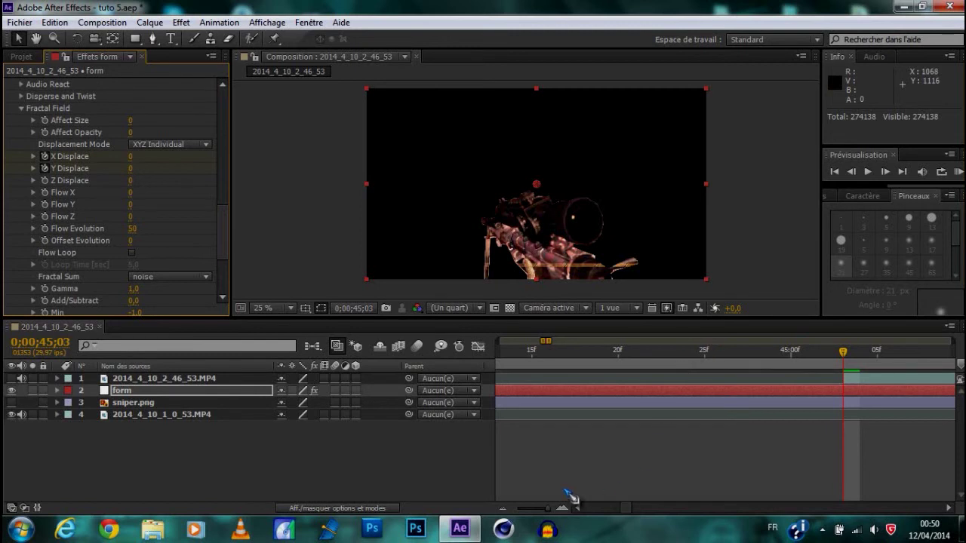
At 0;00;43;26, raise Fractal Field X Displace to 539 and Y Displace to 1205
click(502, 508)
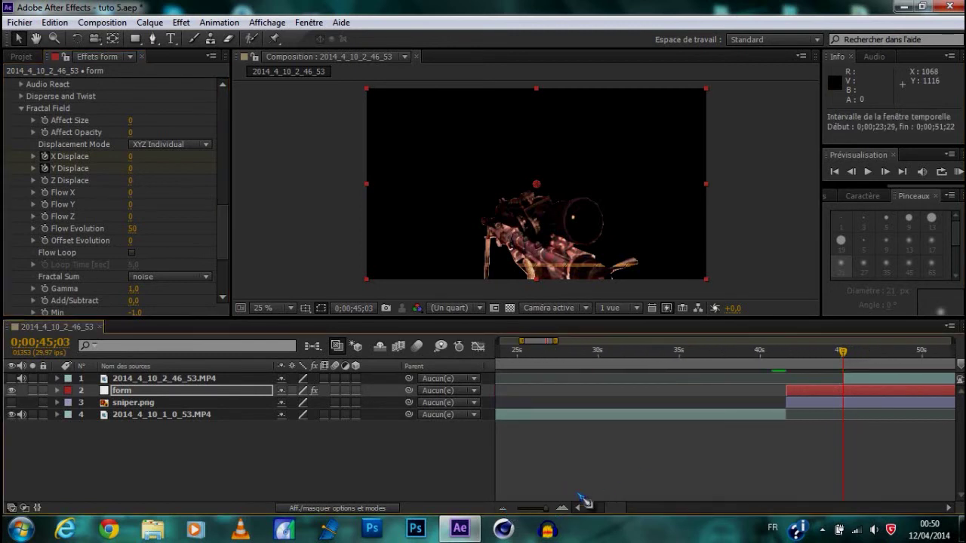
click(830, 351)
drag(830, 351, 827, 353)
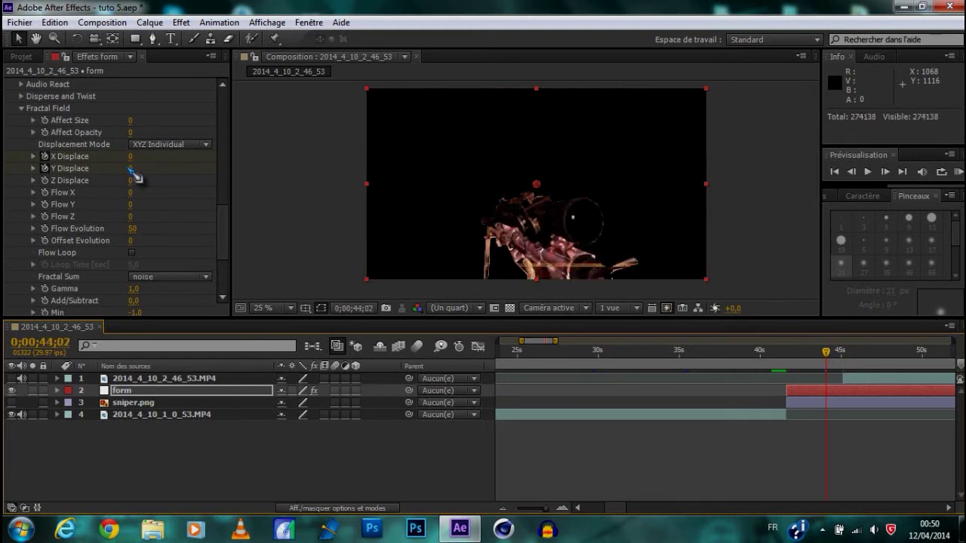
mouse_move(132, 168)
mouse_down()
mouse_move(181, 168)
mouse_move(113, 168)
mouse_move(134, 169)
mouse_up()
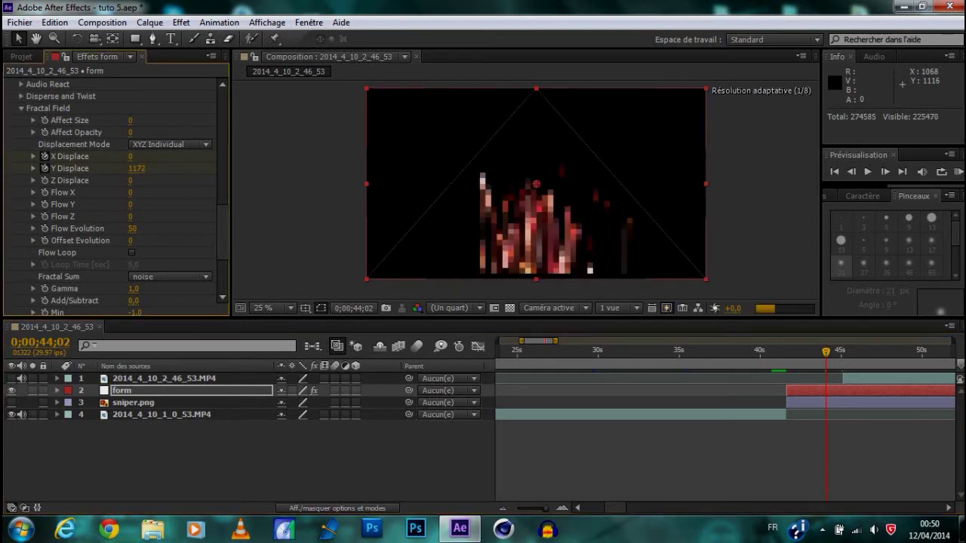
drag(136, 168, 141, 157)
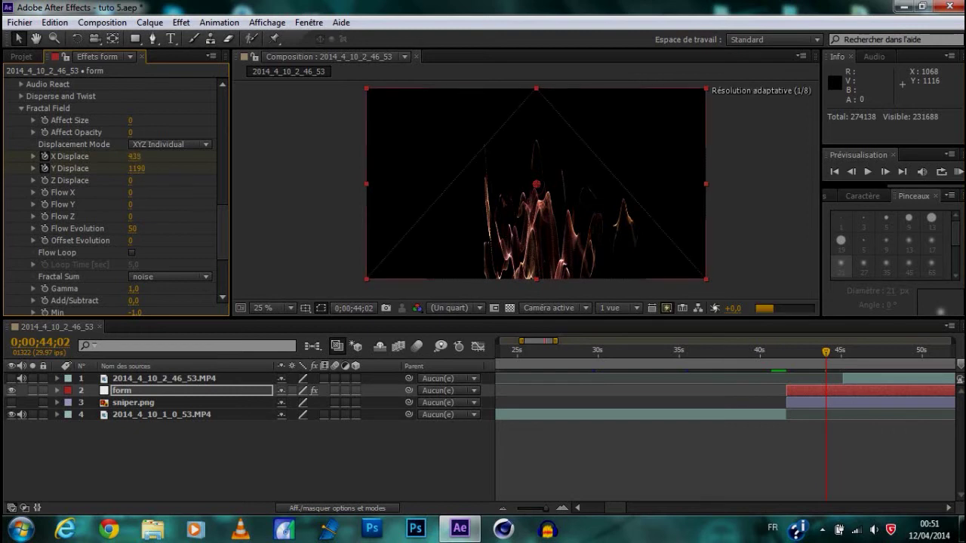
drag(140, 156, 142, 156)
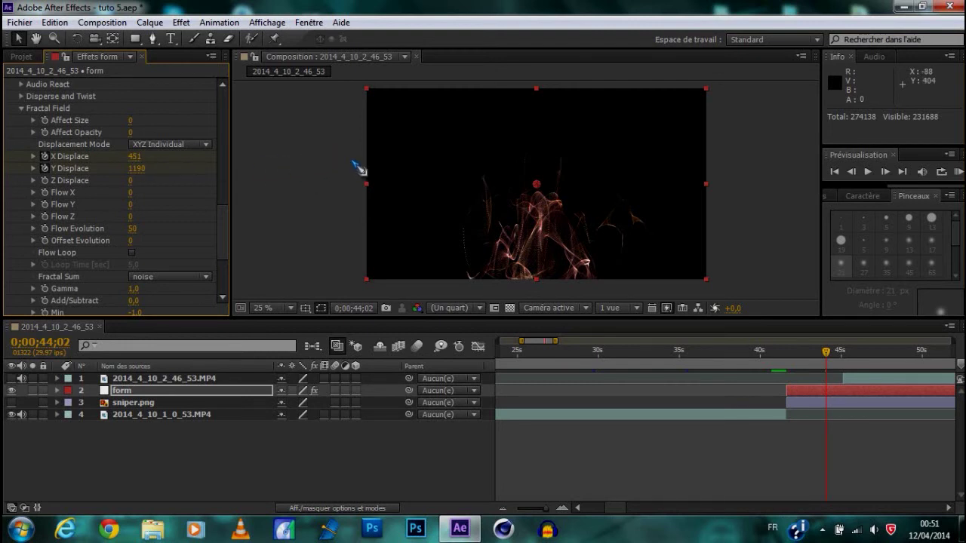
drag(135, 156, 157, 156)
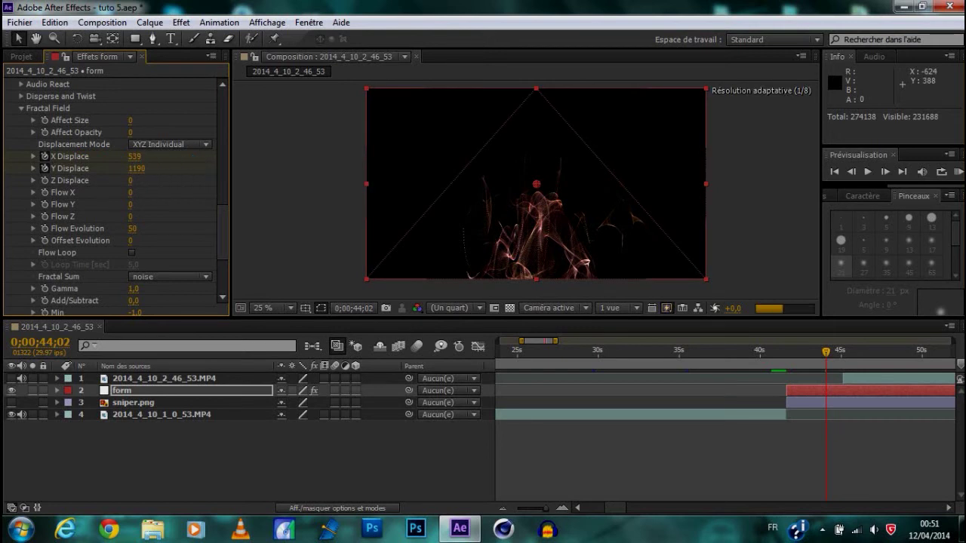
drag(136, 168, 156, 173)
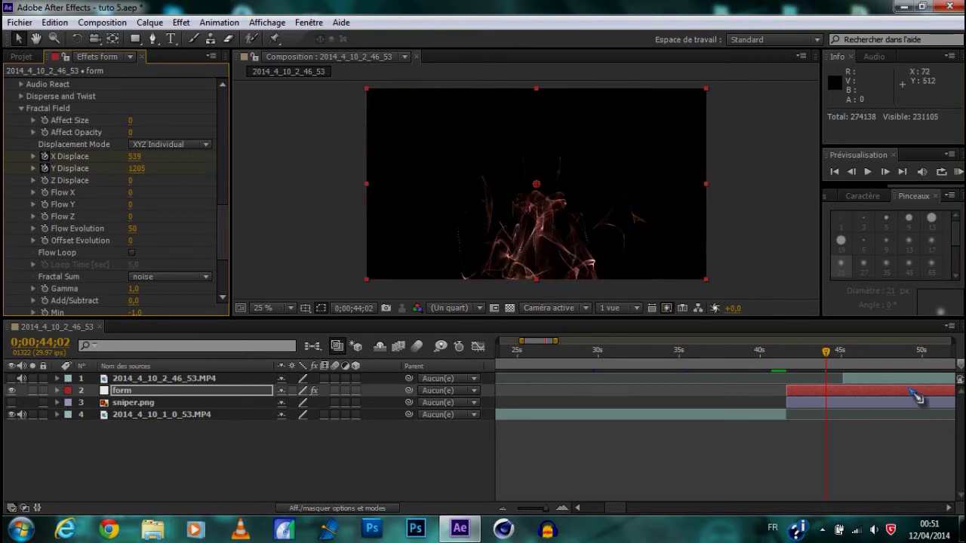
Scrub forward and step frames to preview the particles re-forming into the rifle
drag(827, 353, 845, 361)
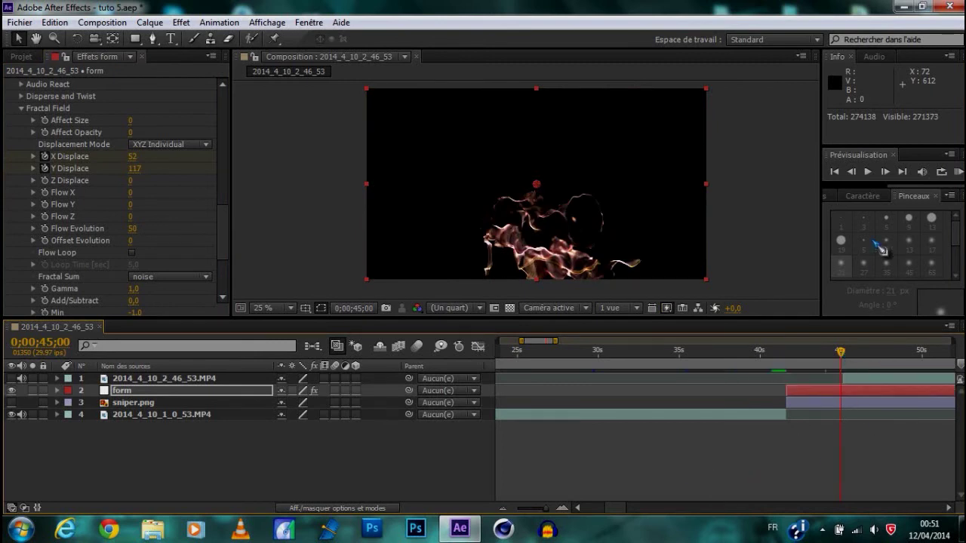
click(888, 172)
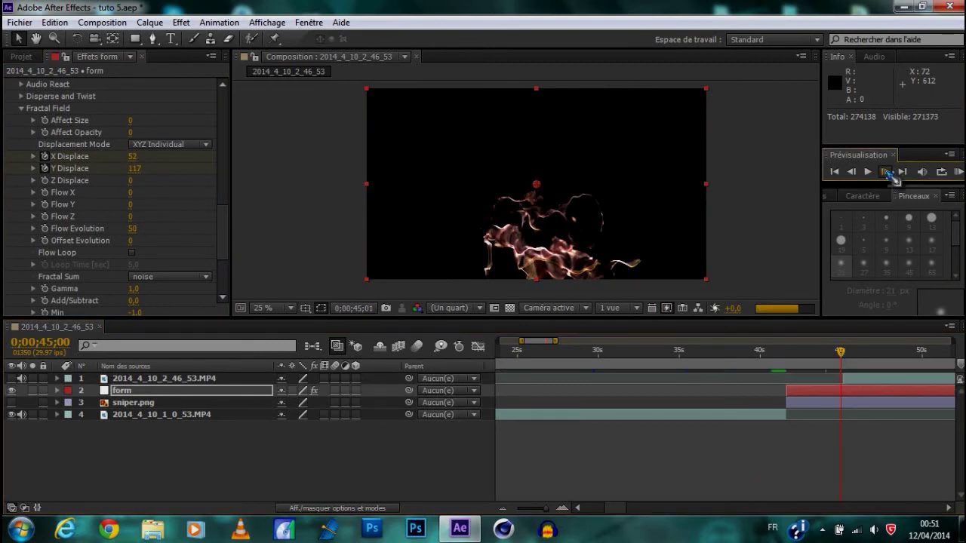
click(887, 173)
click(21, 381)
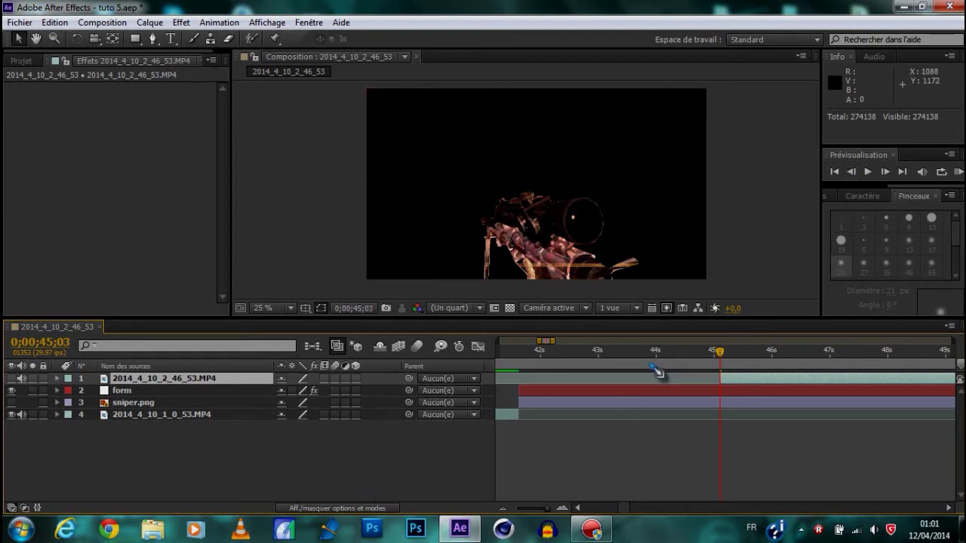
Split the form and sniper.png layers at the playhead and delete their later parts
click(701, 408)
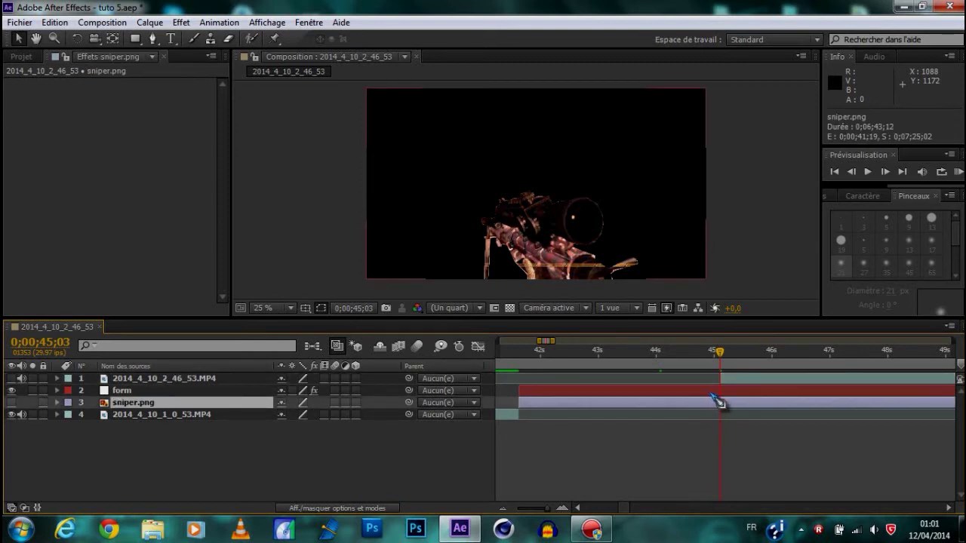
ctrl+click(713, 393)
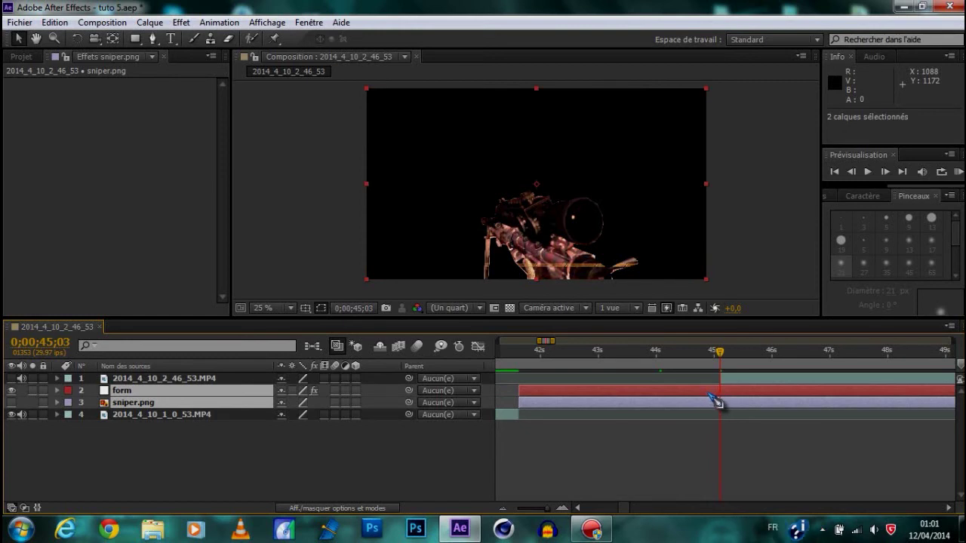
key(ctrl+shift+d)
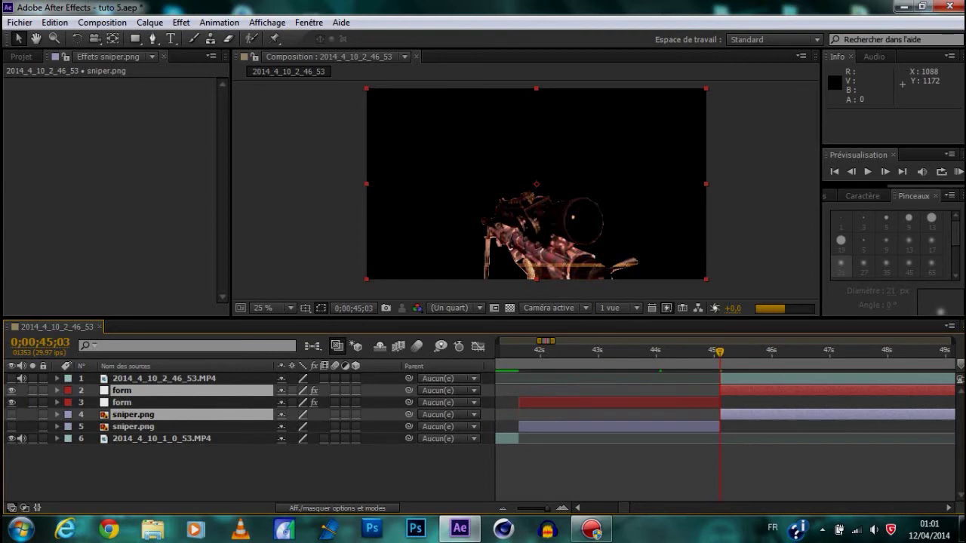
key(Delete)
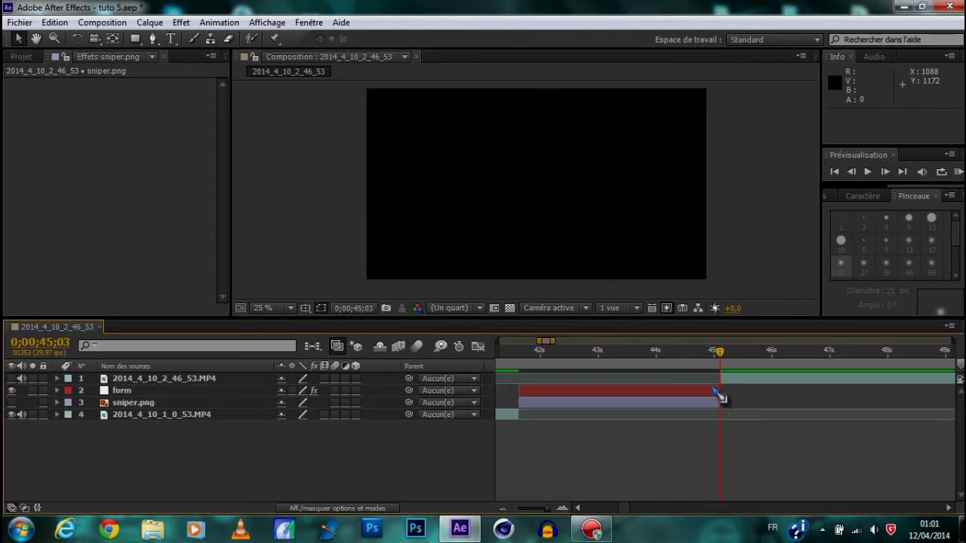
Make the sniper.png and gameplay video layers visible again
click(563, 509)
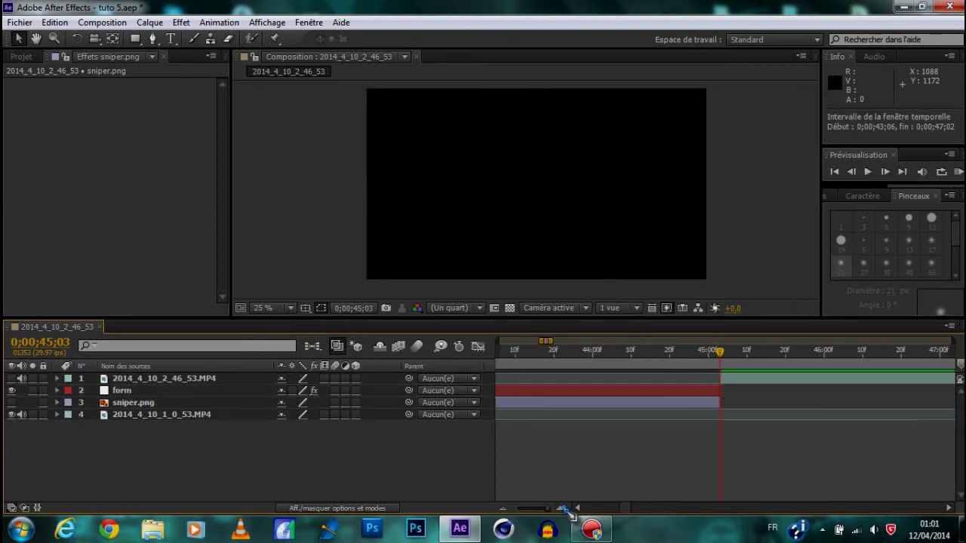
click(12, 401)
click(11, 378)
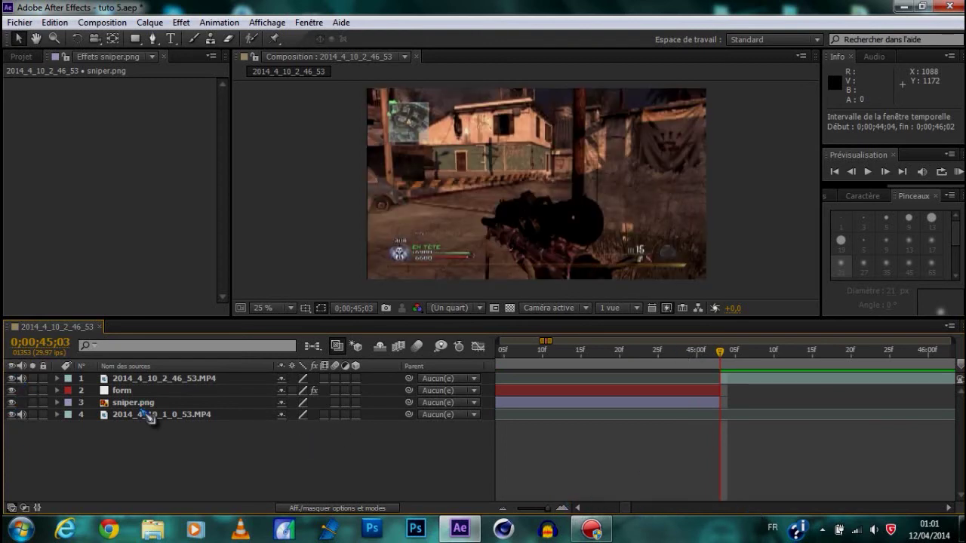
click(123, 392)
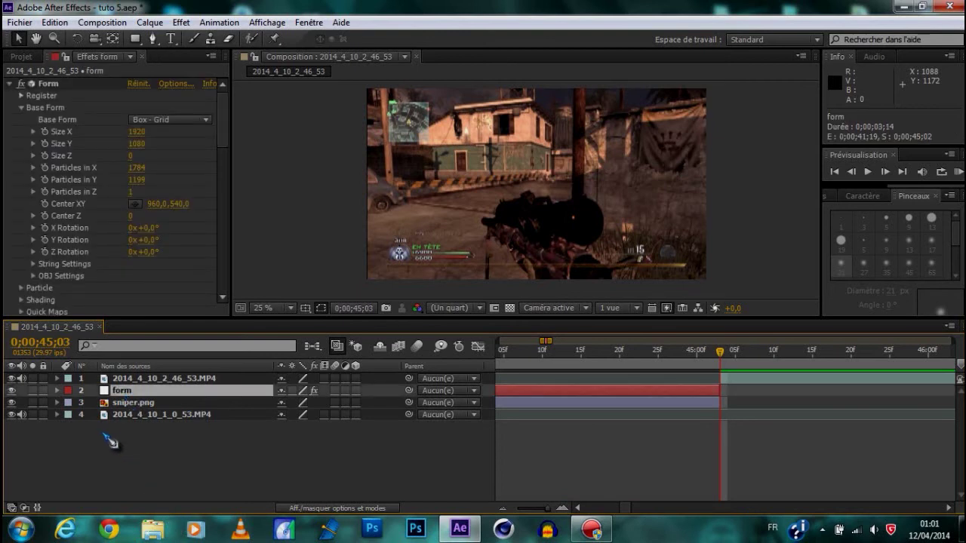
Move the form layer's X and Y Displace keyframes earlier to 0;00;44;29
key(u)
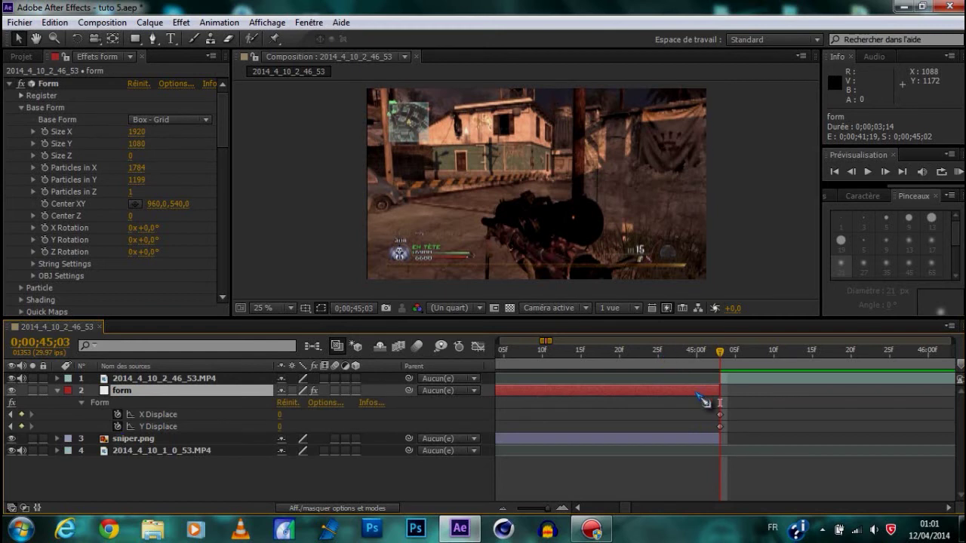
click(729, 427)
mouse_move(729, 432)
mouse_down()
mouse_move(716, 410)
mouse_move(697, 416)
mouse_up()
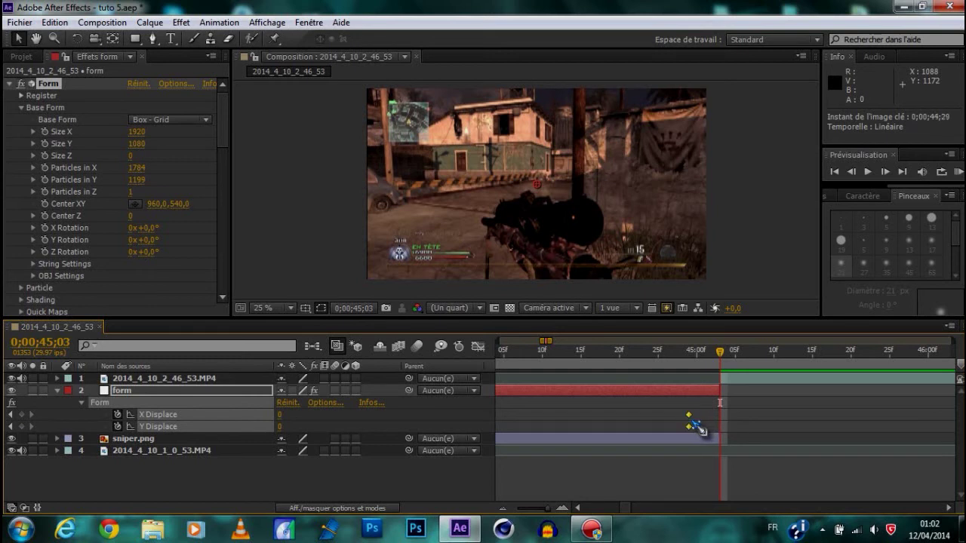
click(127, 391)
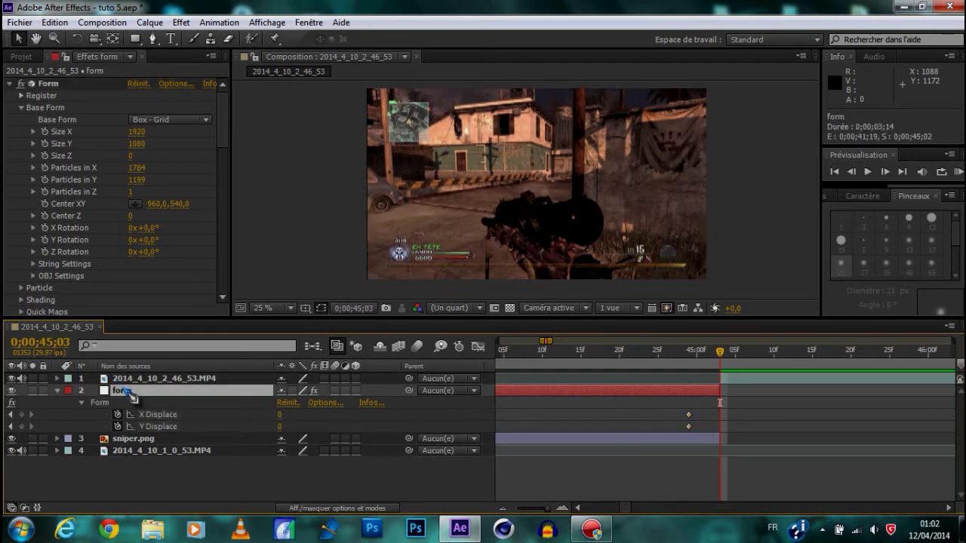
Add a 0% Opacity keyframe on the form layer at 0;00;45;03
key(t)
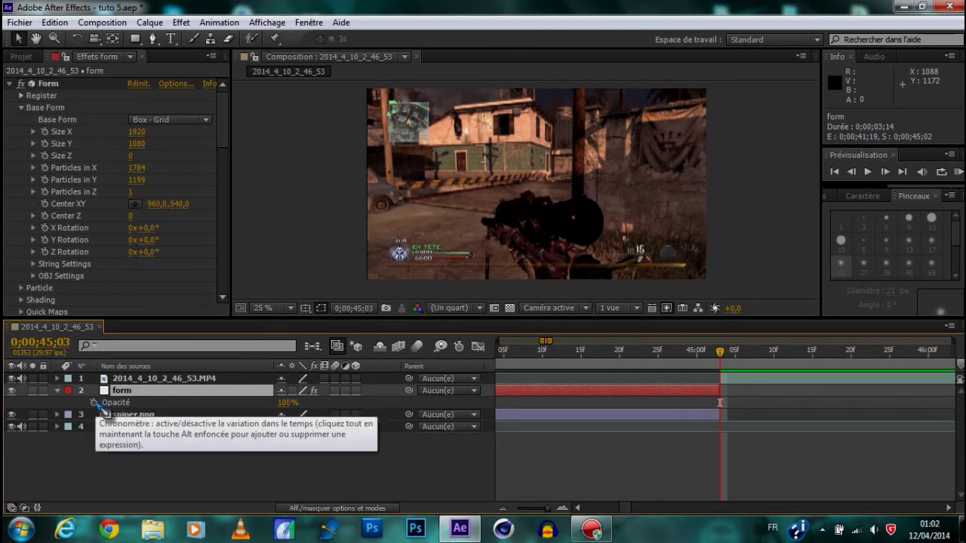
click(563, 509)
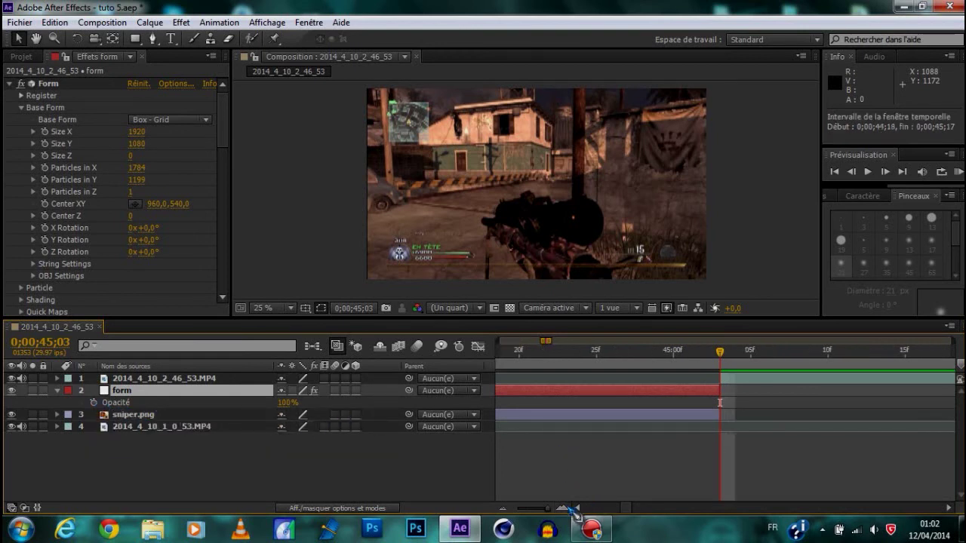
click(563, 508)
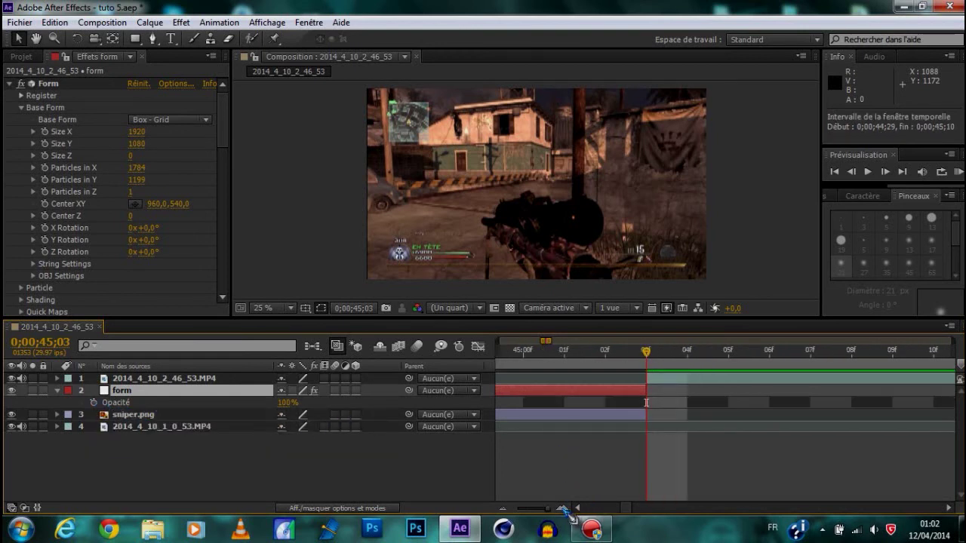
click(502, 509)
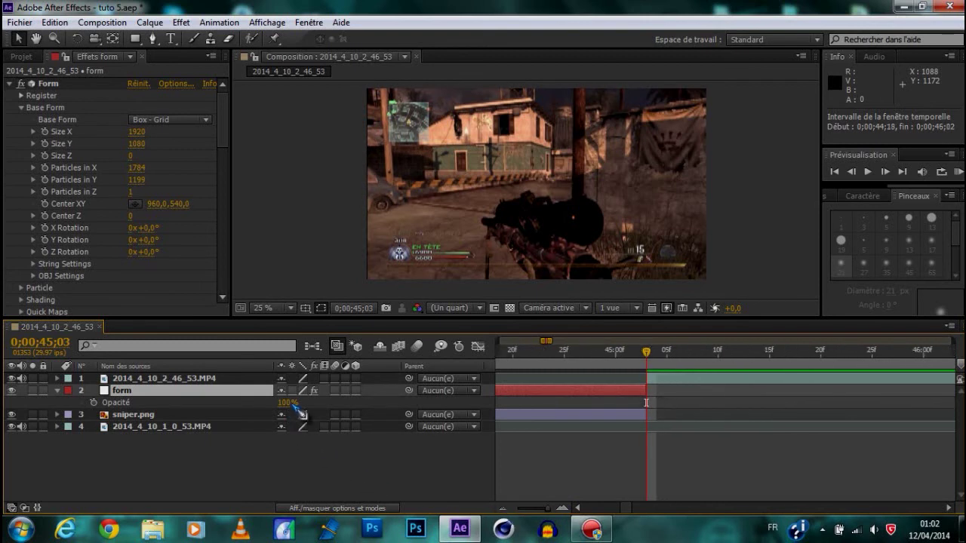
drag(294, 406, 150, 406)
click(94, 402)
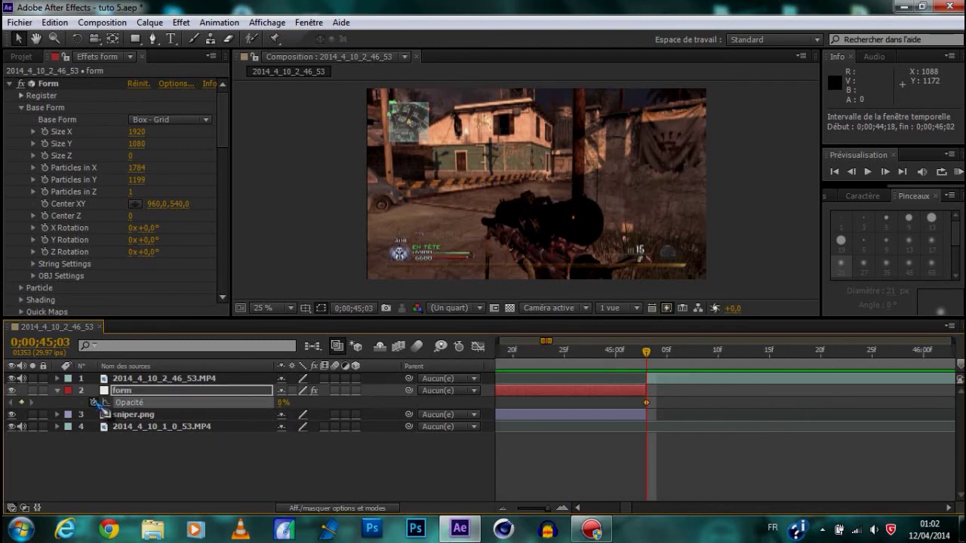
click(124, 393)
key(u)
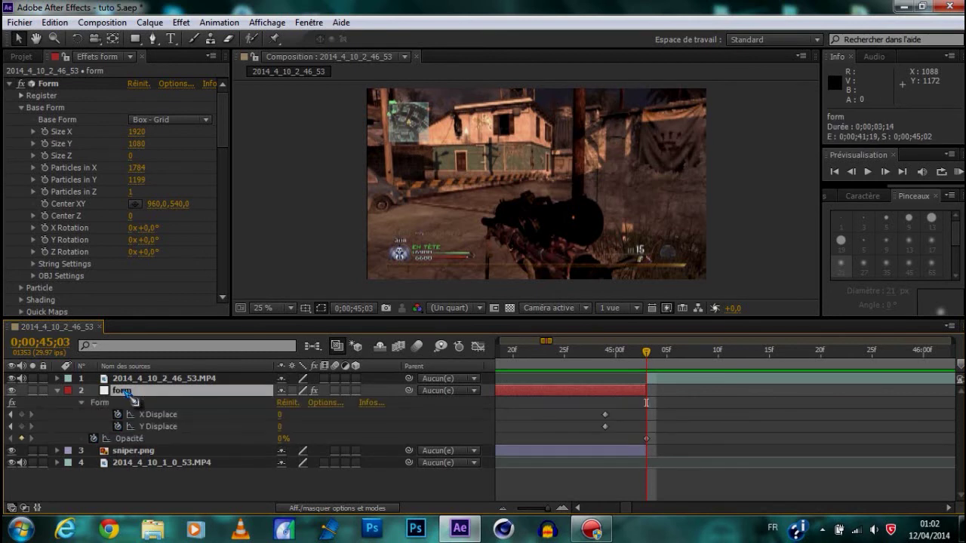
Set the form layer's Opacity to 100% at 0;00;44;29
click(606, 353)
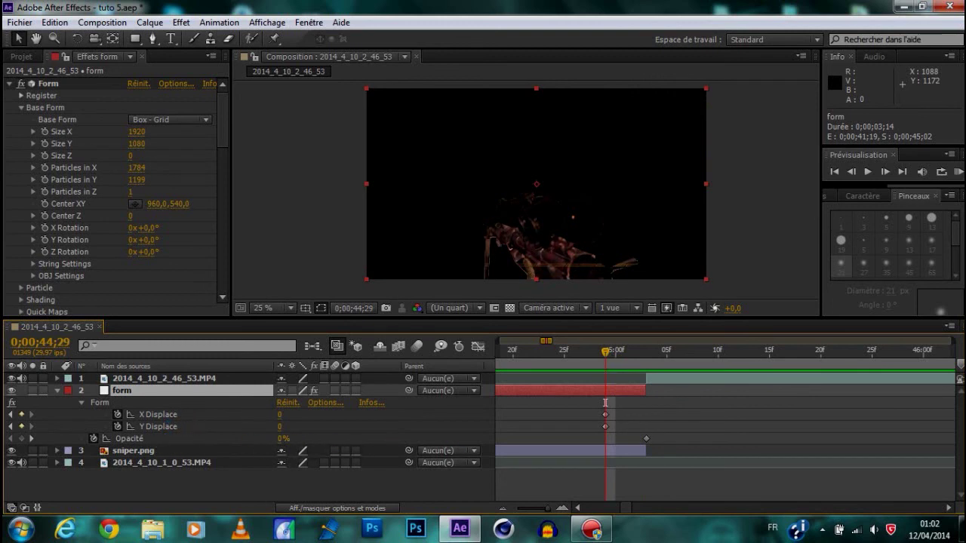
key(ctrl+z)
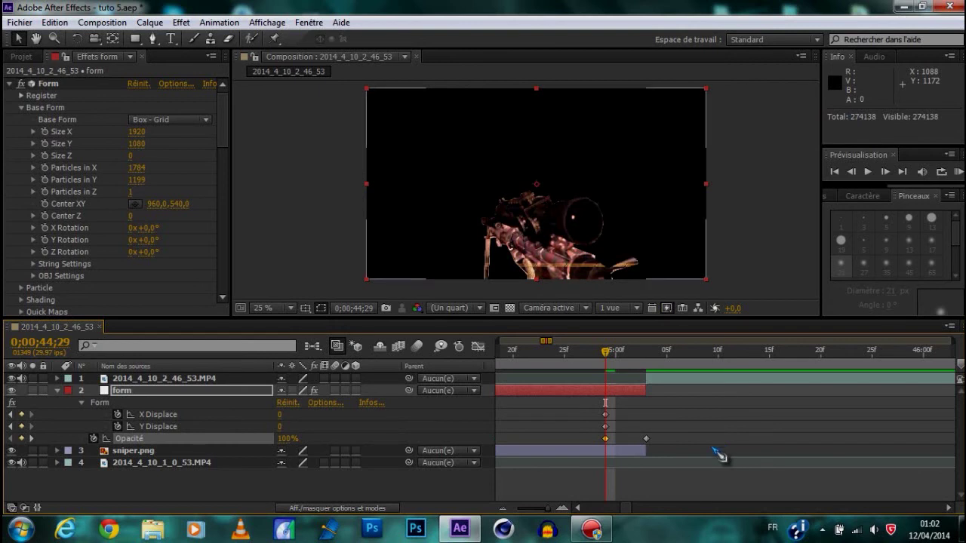
mouse_move(612, 445)
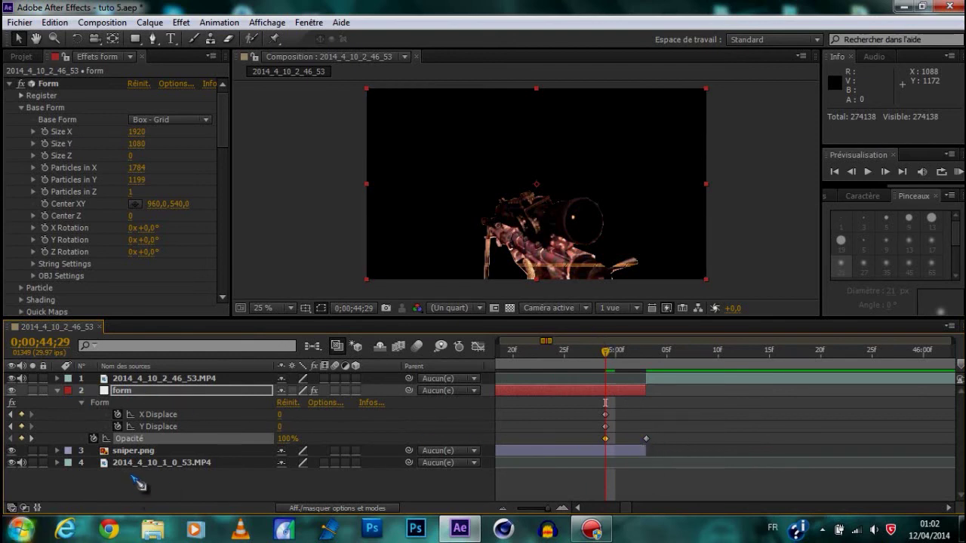
click(132, 452)
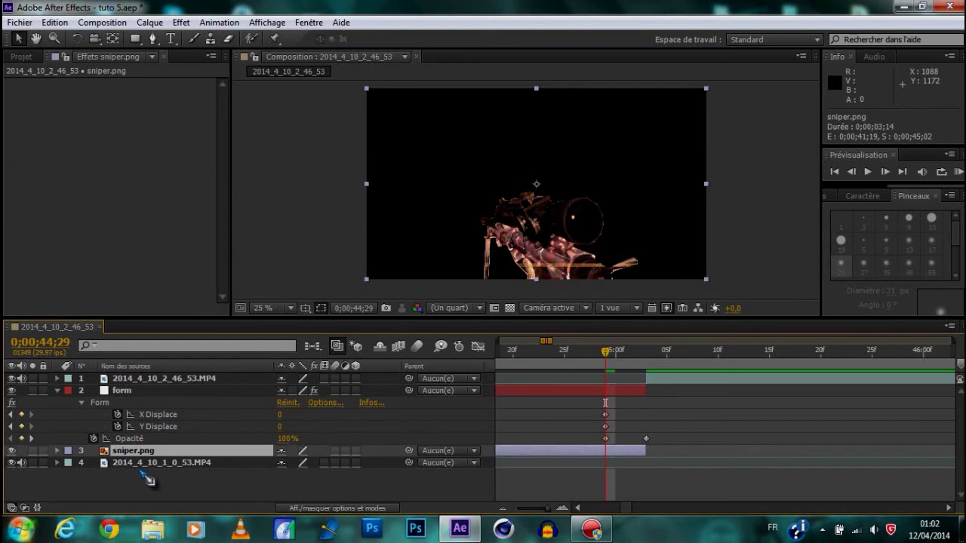
Keyframe sniper.png Opacity, starting at 55%, and make it 100% at 0;00;45;03
key(t)
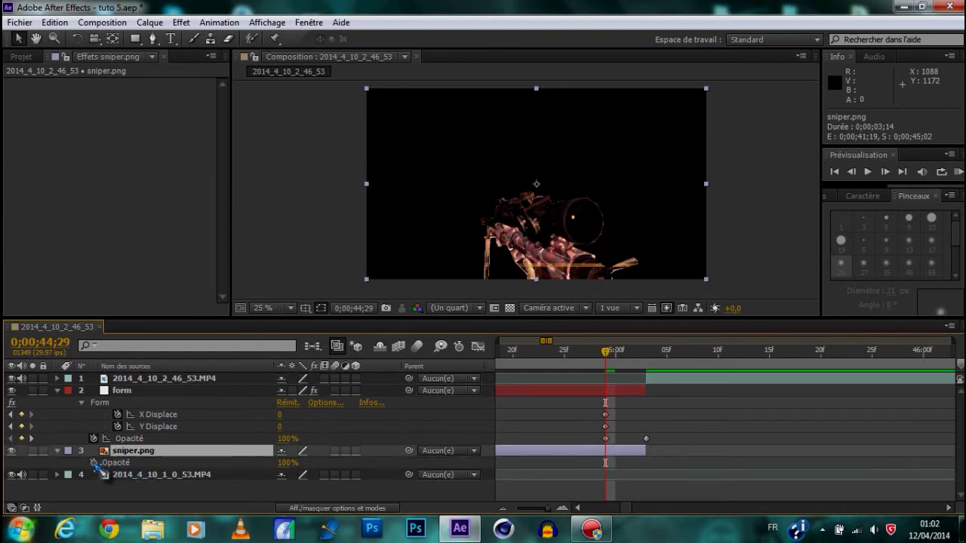
click(93, 463)
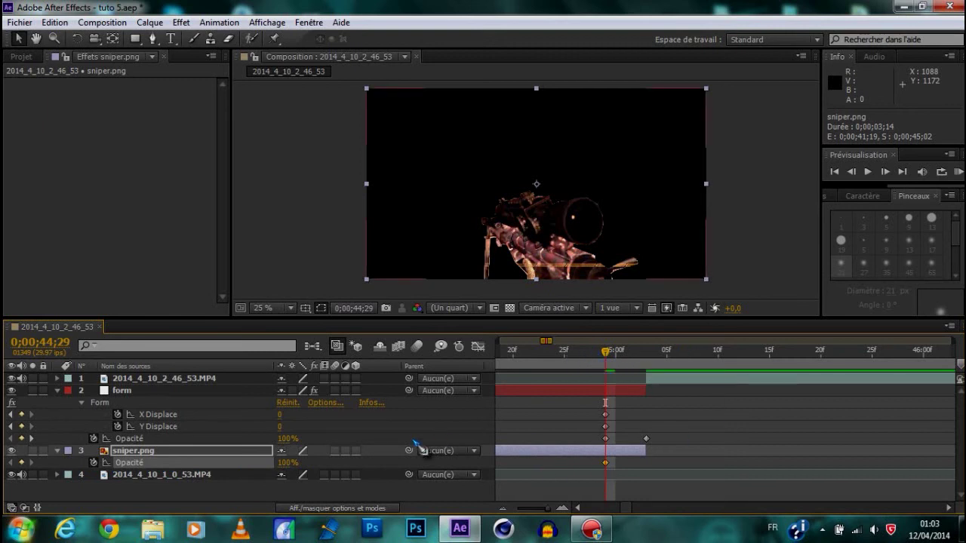
drag(288, 463, 256, 463)
drag(605, 352, 648, 353)
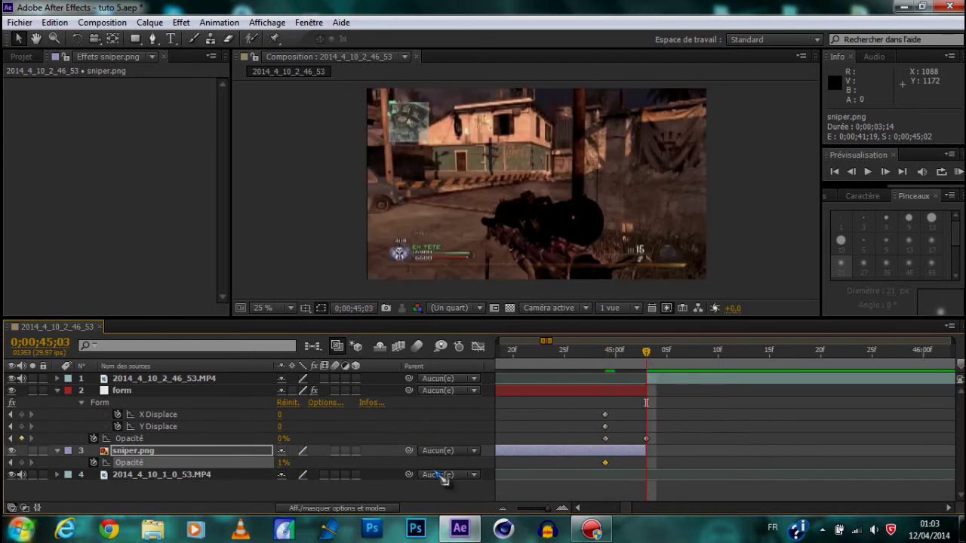
drag(295, 463, 657, 470)
Move the 1% Opacity keyframe earlier, checking the fade at 44;23 and 44;26
mouse_move(608, 465)
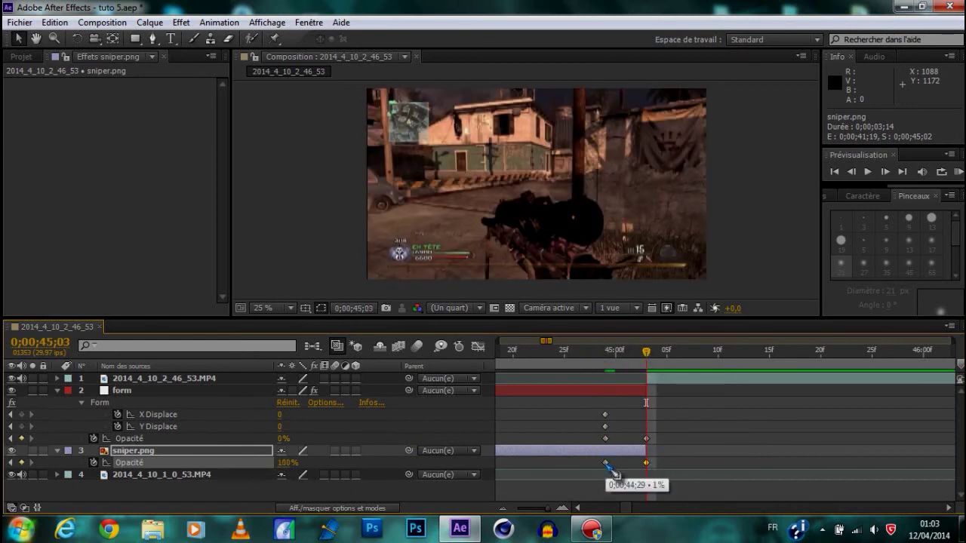
drag(606, 463, 526, 466)
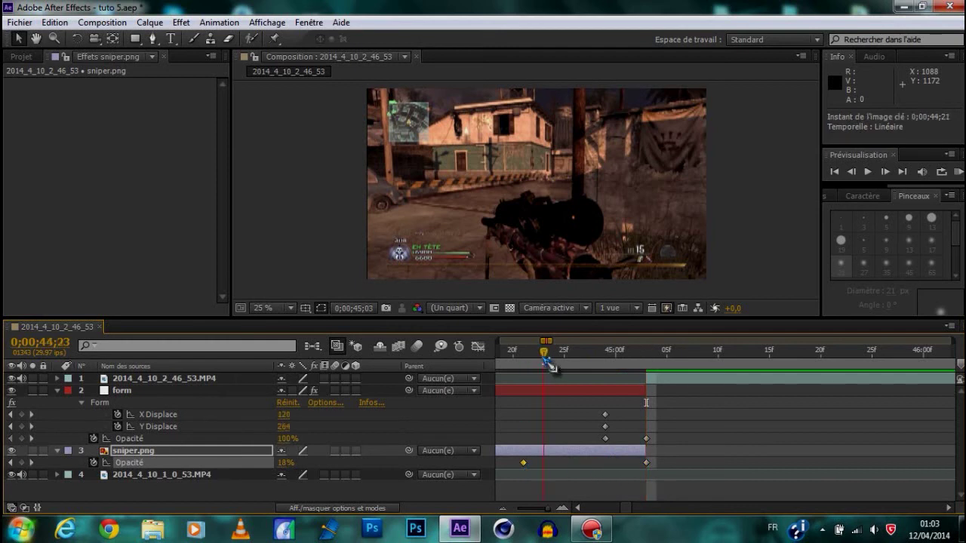
click(544, 352)
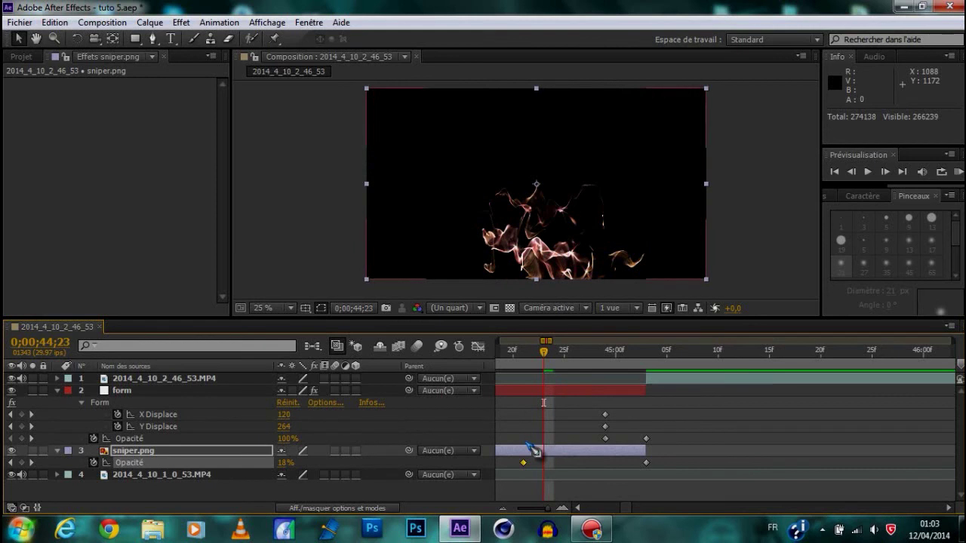
click(574, 353)
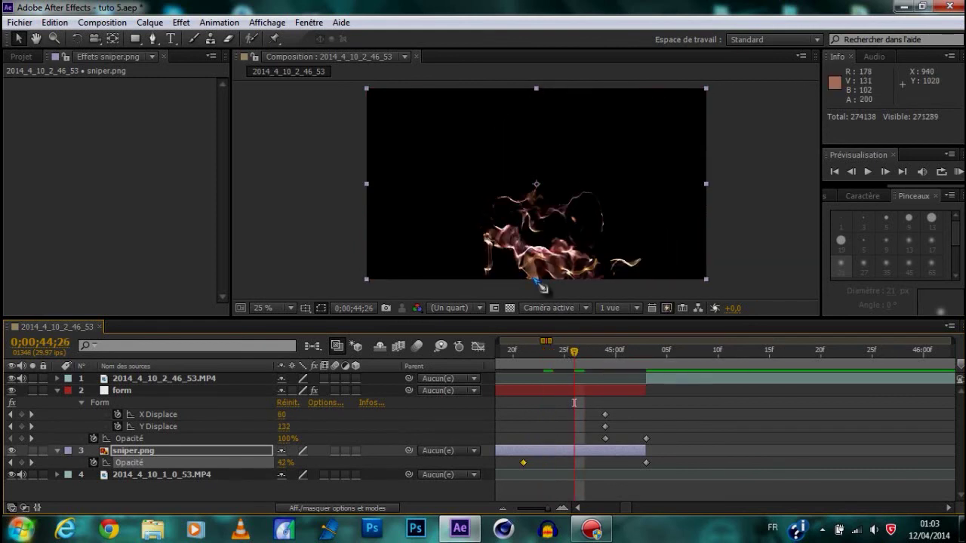
mouse_move(523, 463)
mouse_down()
mouse_move(501, 466)
mouse_move(944, 464)
mouse_move(537, 473)
mouse_move(701, 477)
mouse_up()
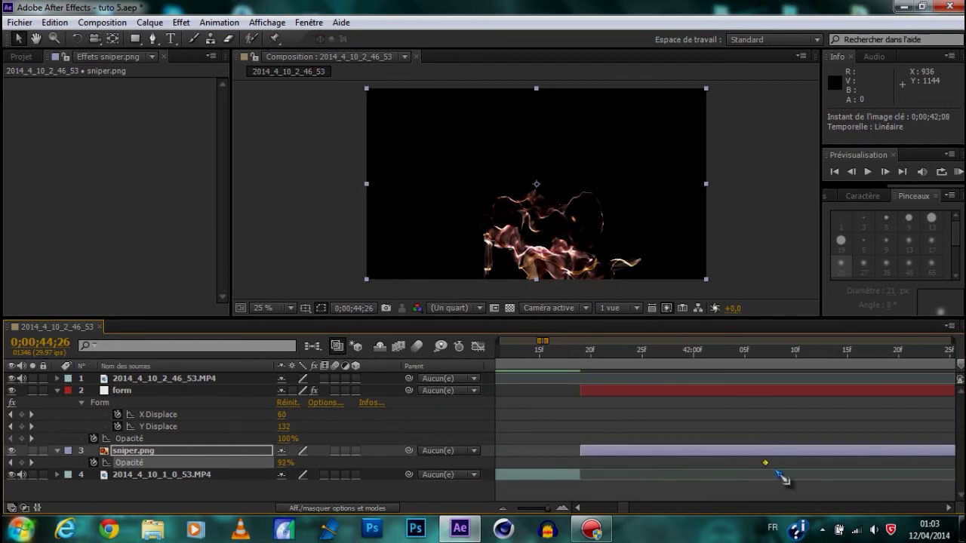
Shift the sniper.png Opacity keyframe later, closer to the Form burst keyframes
drag(707, 483, 868, 481)
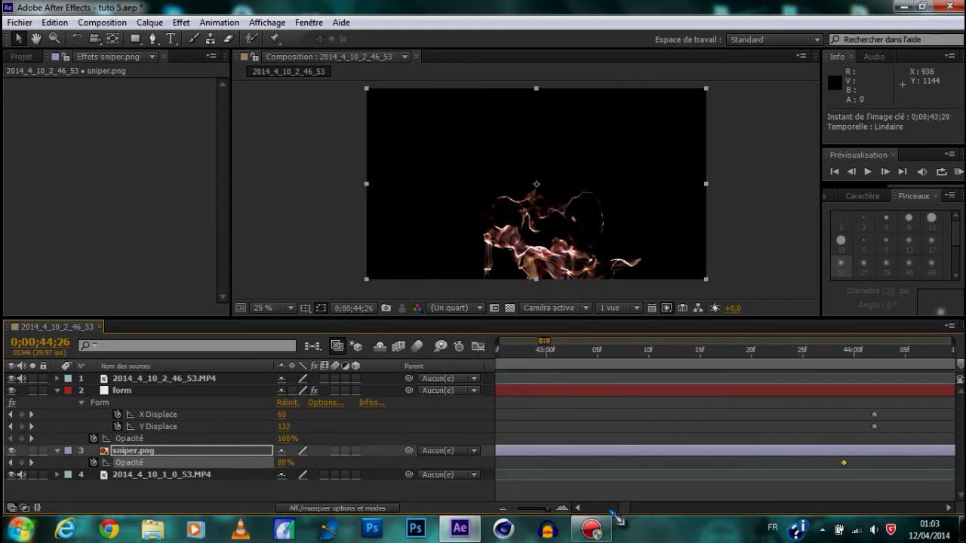
click(950, 508)
click(950, 508)
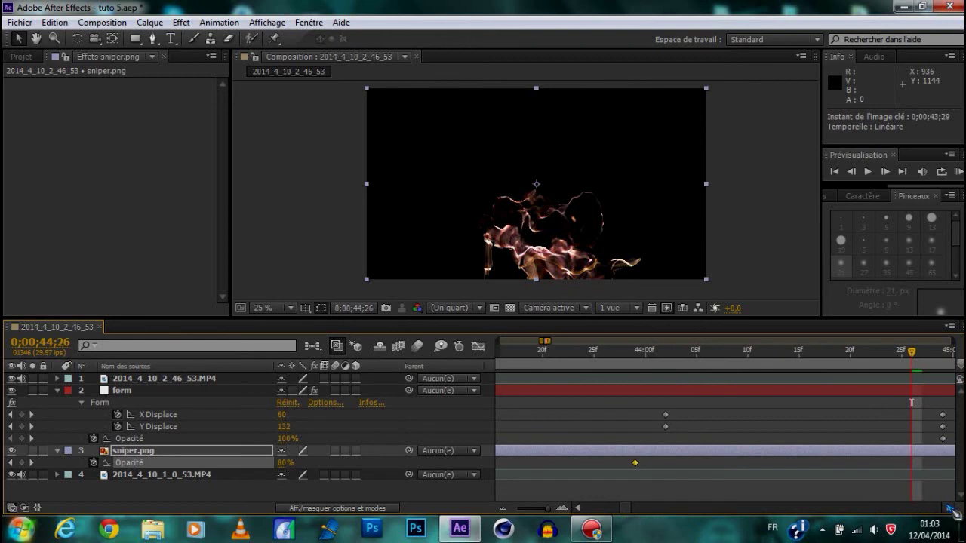
drag(596, 469, 749, 468)
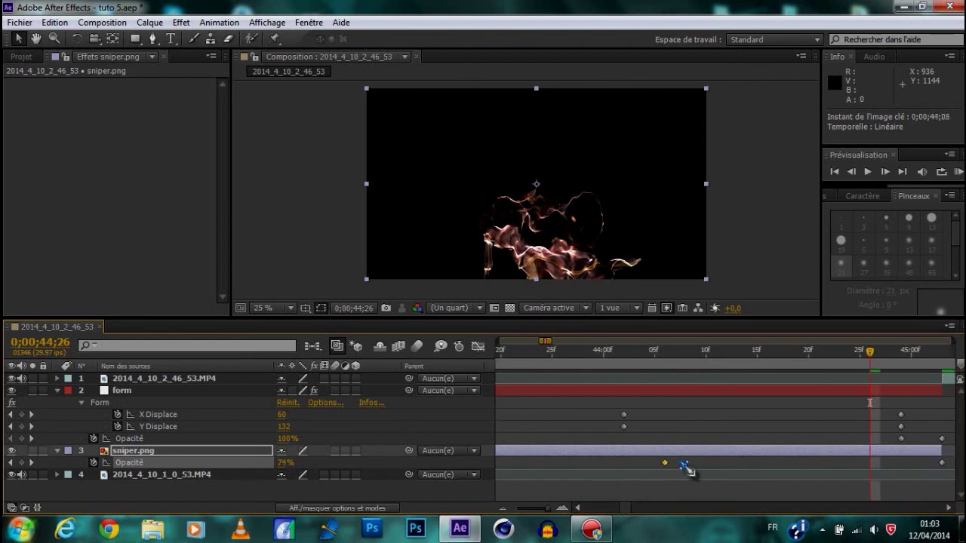
Scrub the fade from 0;00;44;18 through 44;25 to the burst's end at 45;03
click(787, 352)
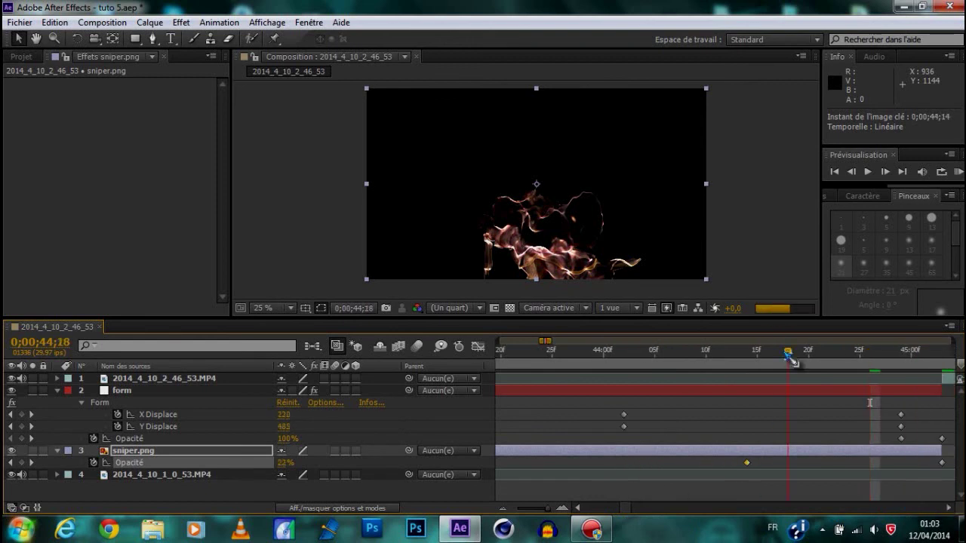
drag(792, 361, 798, 361)
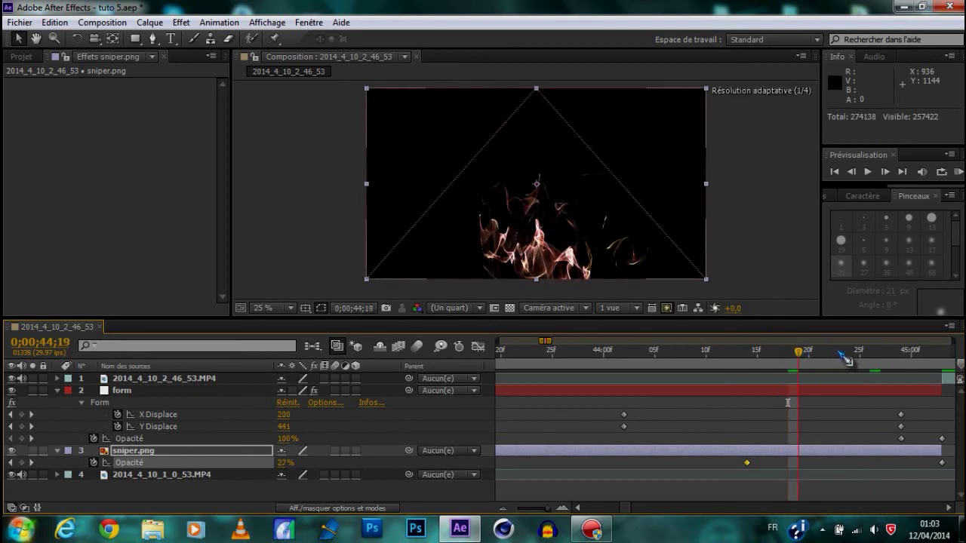
drag(798, 402, 880, 402)
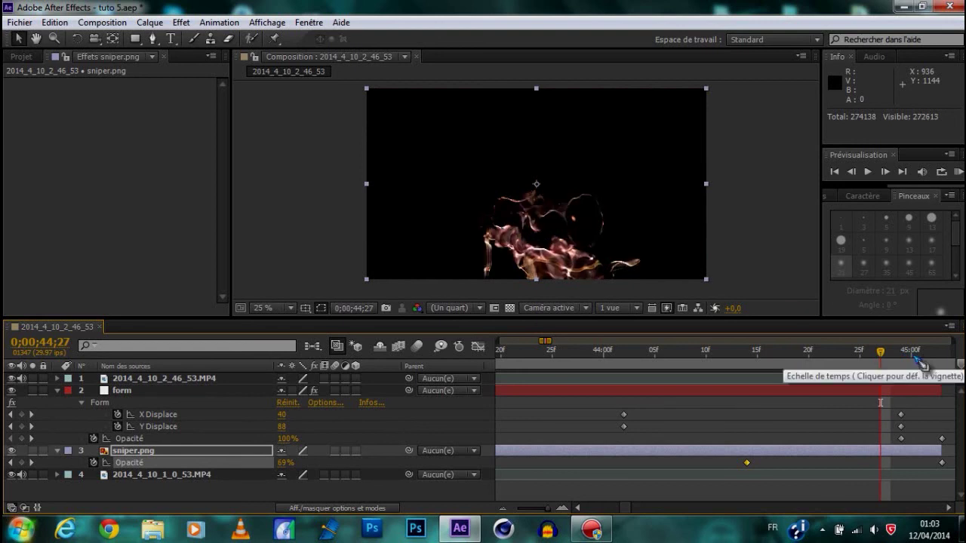
click(922, 357)
drag(930, 364, 955, 361)
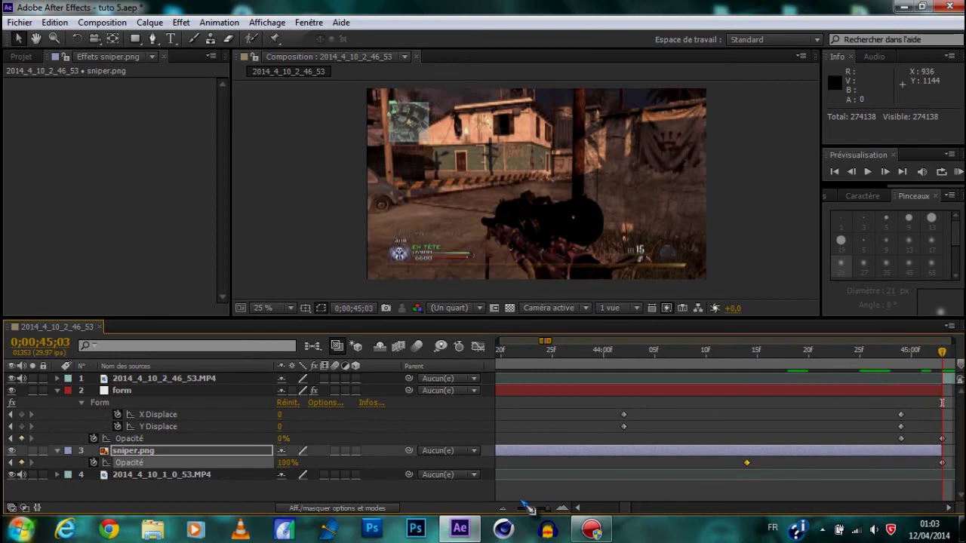
Zoom the timeline out, return to 0;00;45;00 and play a preview of the transition
click(503, 509)
click(503, 508)
click(503, 509)
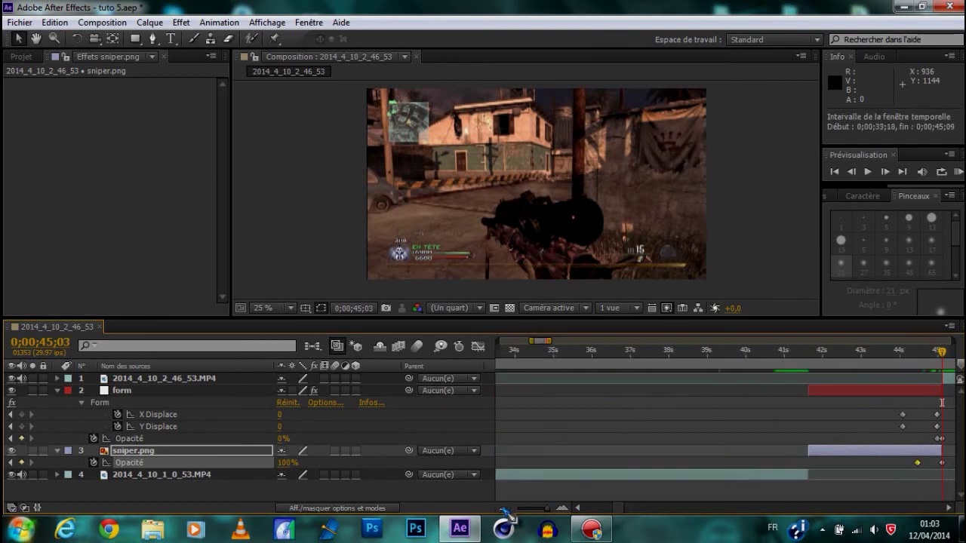
click(503, 508)
click(626, 509)
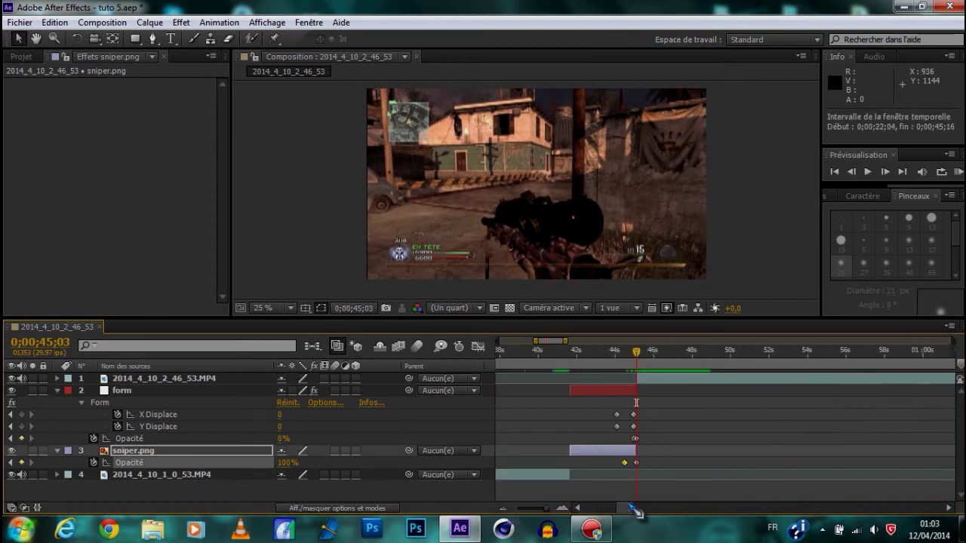
drag(638, 359, 637, 360)
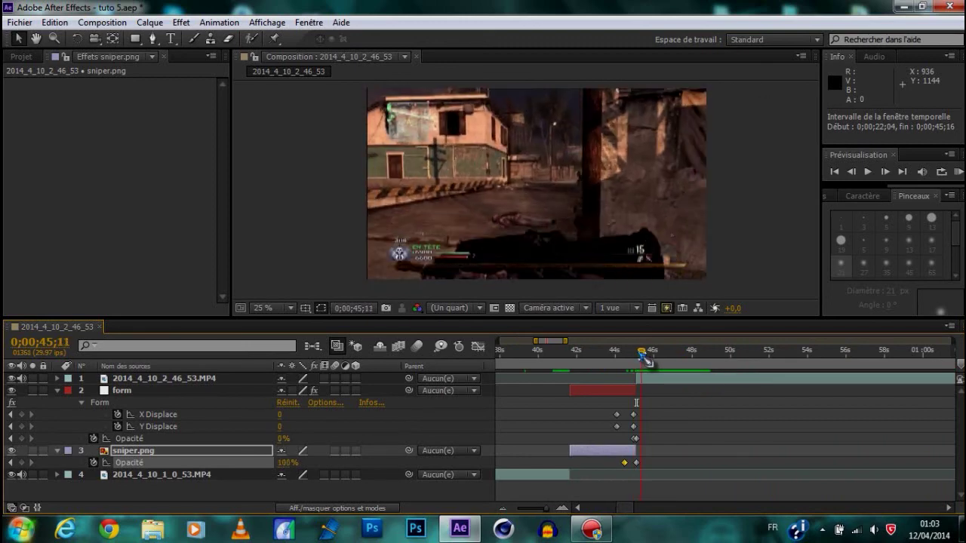
drag(637, 360, 616, 355)
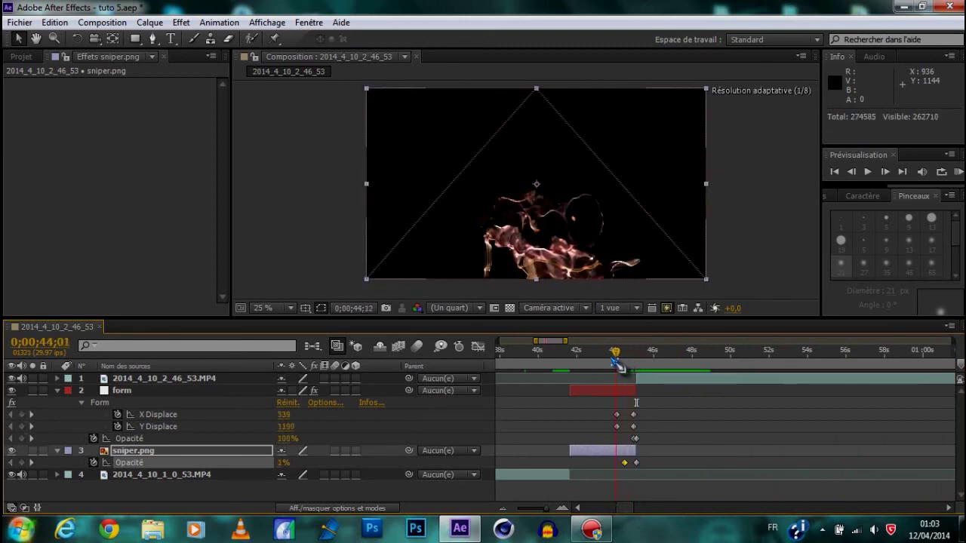
click(868, 171)
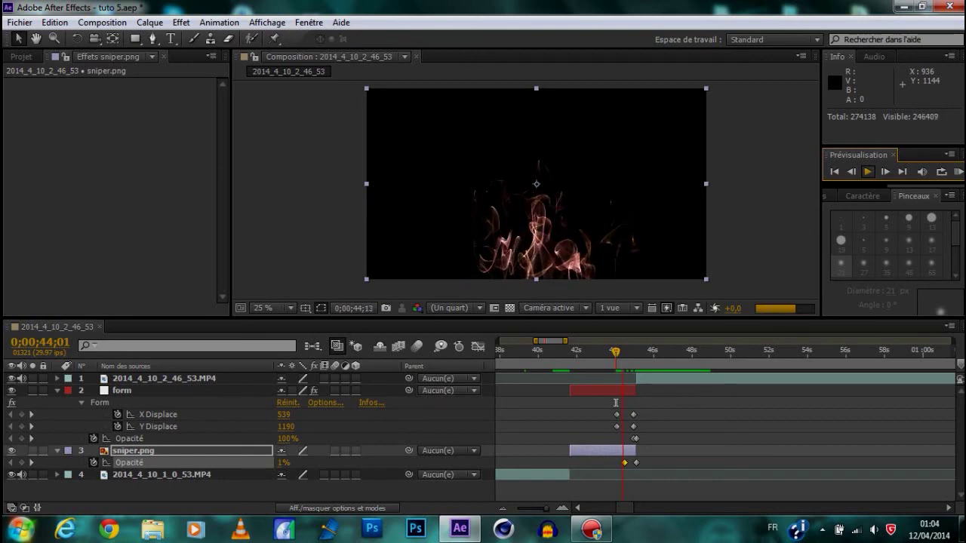
click(102, 22)
mouse_move(155, 24)
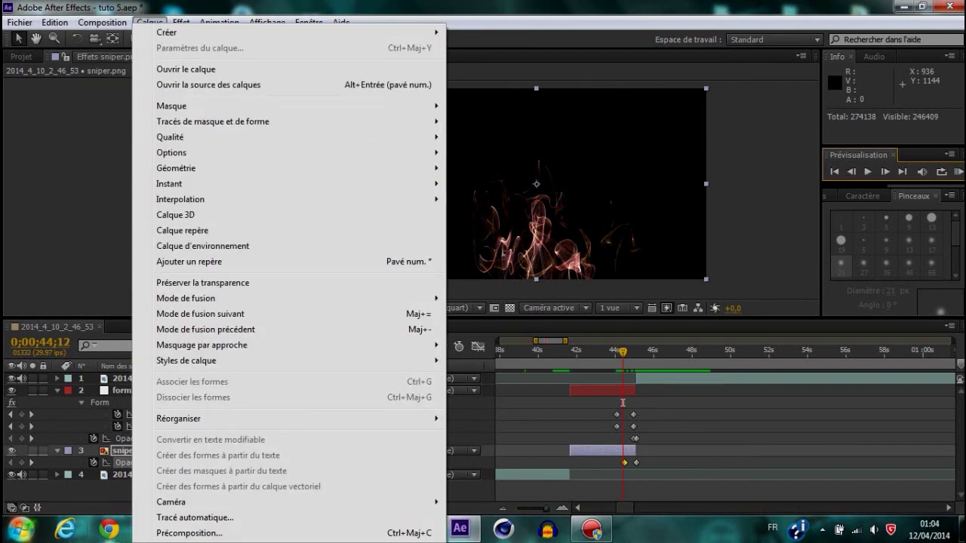
click(130, 520)
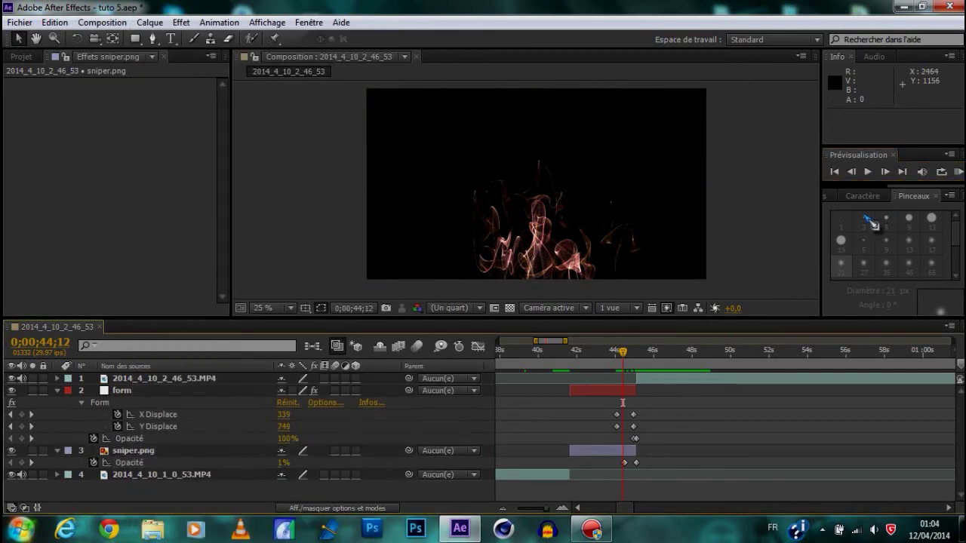
drag(623, 352, 619, 353)
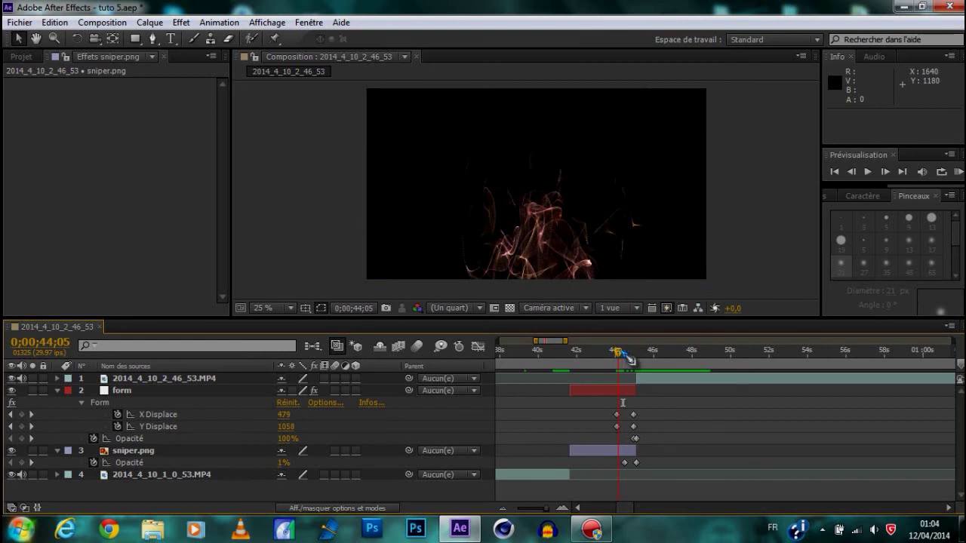
click(867, 172)
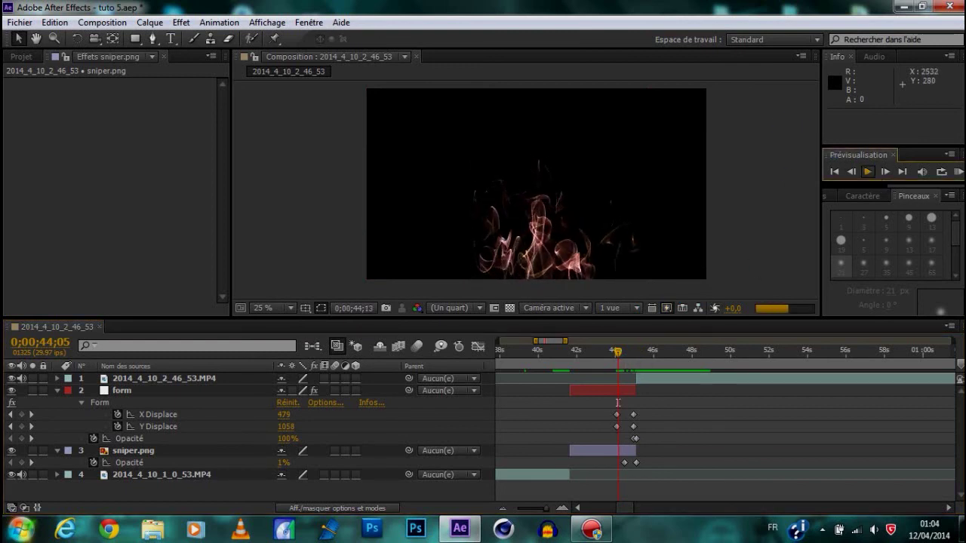